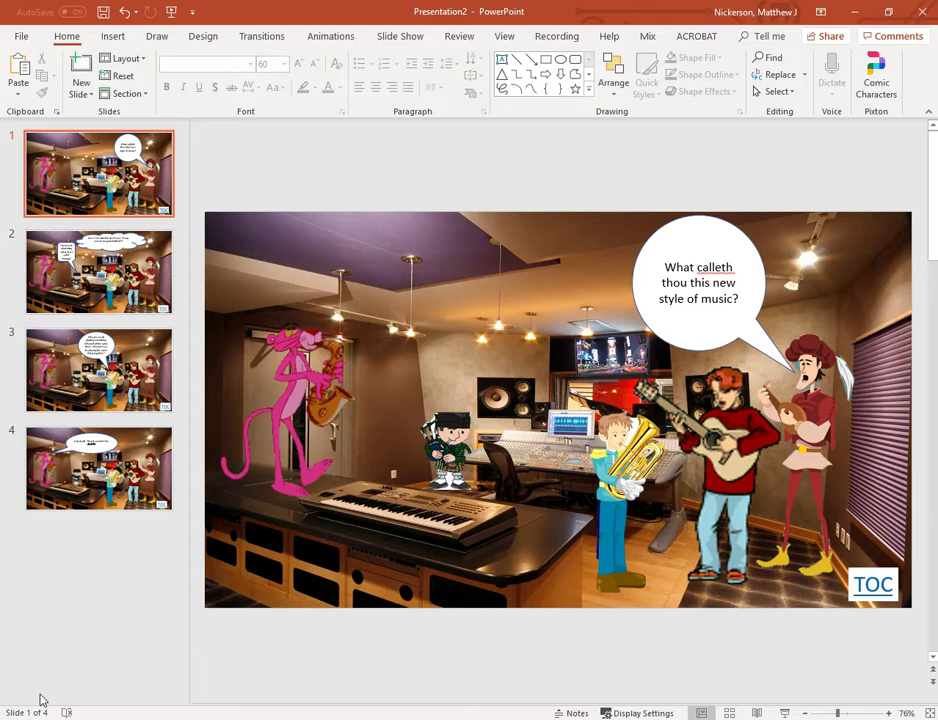
Step: Look through the four comic slides in order and return to the first one
{"action": "left_click", "coordinate": [17, 698]}
{"action": "left_click", "coordinate": [28, 699]}
{"action": "left_click", "coordinate": [40, 711]}
{"action": "left_click", "coordinate": [82, 168]}
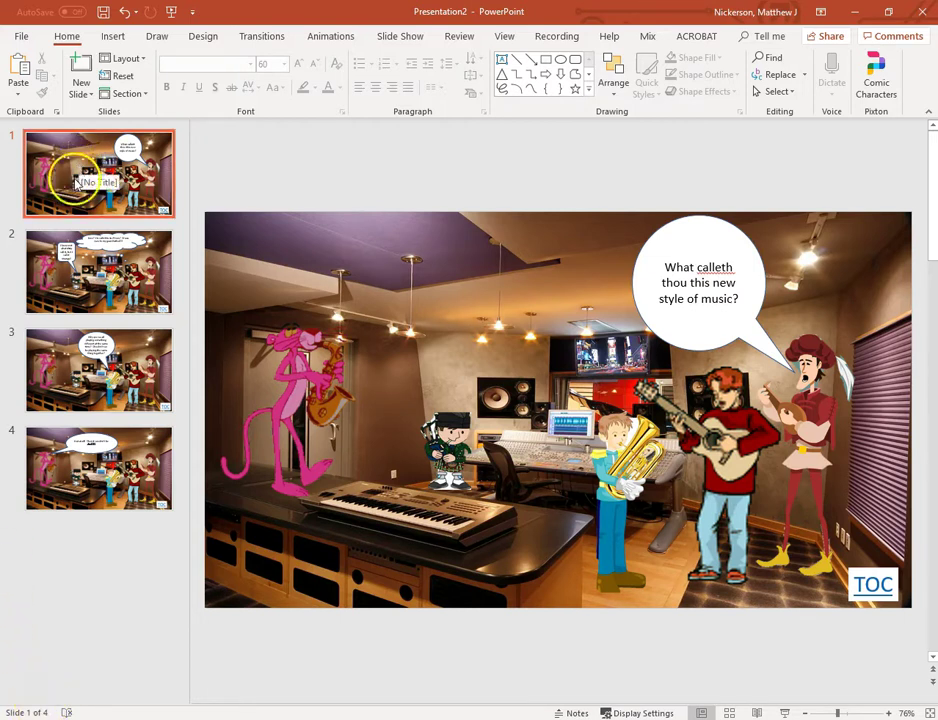
{"action": "left_click", "coordinate": [62, 279]}
{"action": "left_click", "coordinate": [46, 342]}
{"action": "left_click", "coordinate": [44, 474]}
{"action": "left_click", "coordinate": [58, 172]}
{"action": "left_click", "coordinate": [63, 272]}
{"action": "left_click", "coordinate": [60, 385]}
{"action": "left_click", "coordinate": [53, 483]}
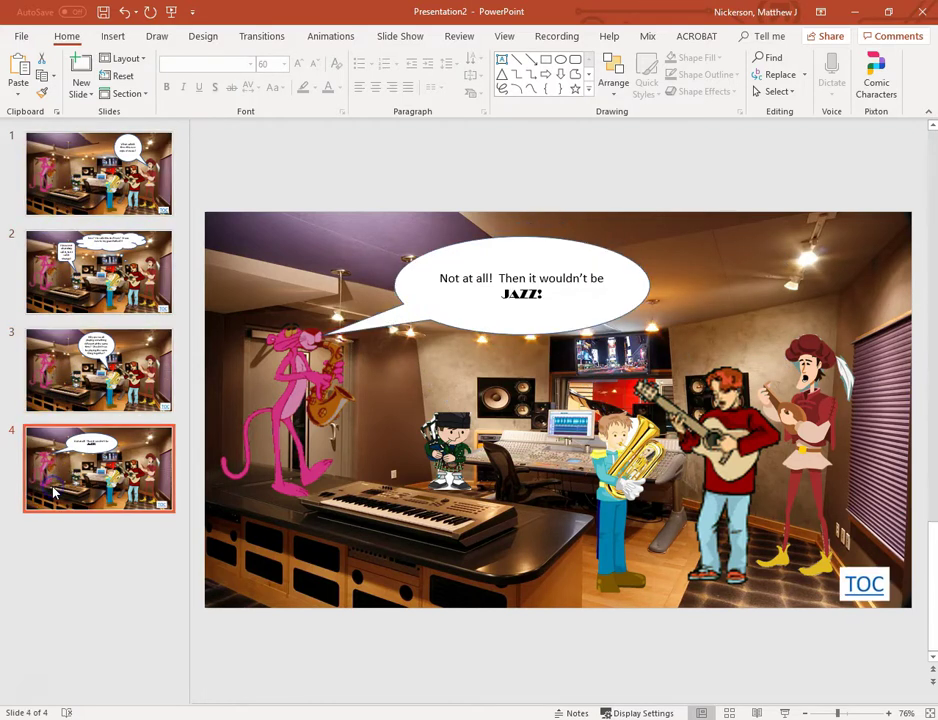
{"action": "left_click", "coordinate": [73, 167]}
{"action": "left_click", "coordinate": [73, 278]}
{"action": "left_click", "coordinate": [75, 373]}
{"action": "left_click", "coordinate": [46, 465]}
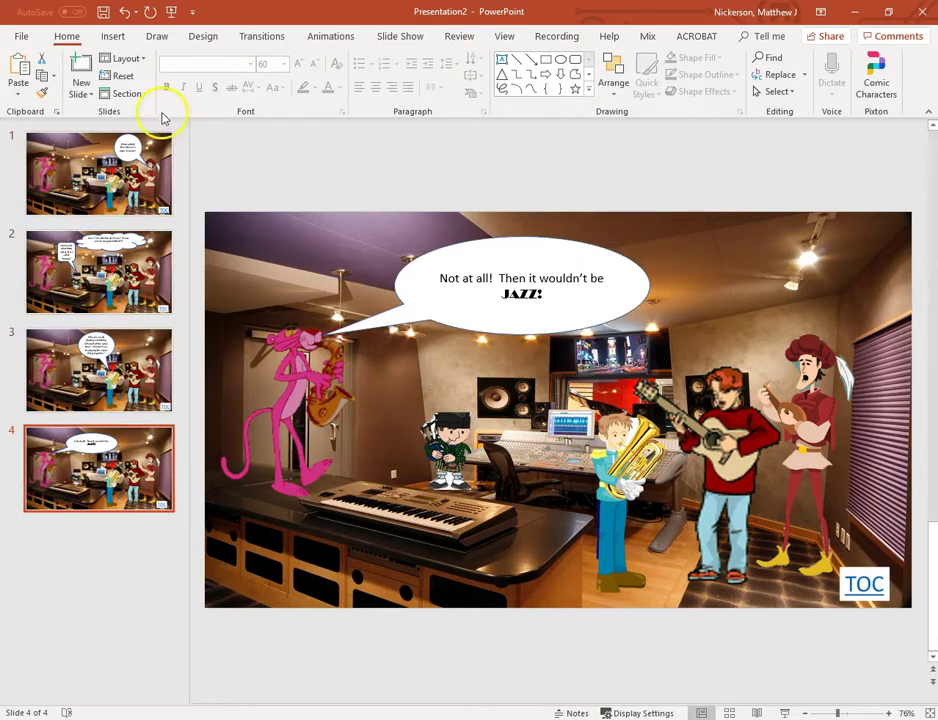
{"action": "left_click", "coordinate": [120, 178]}
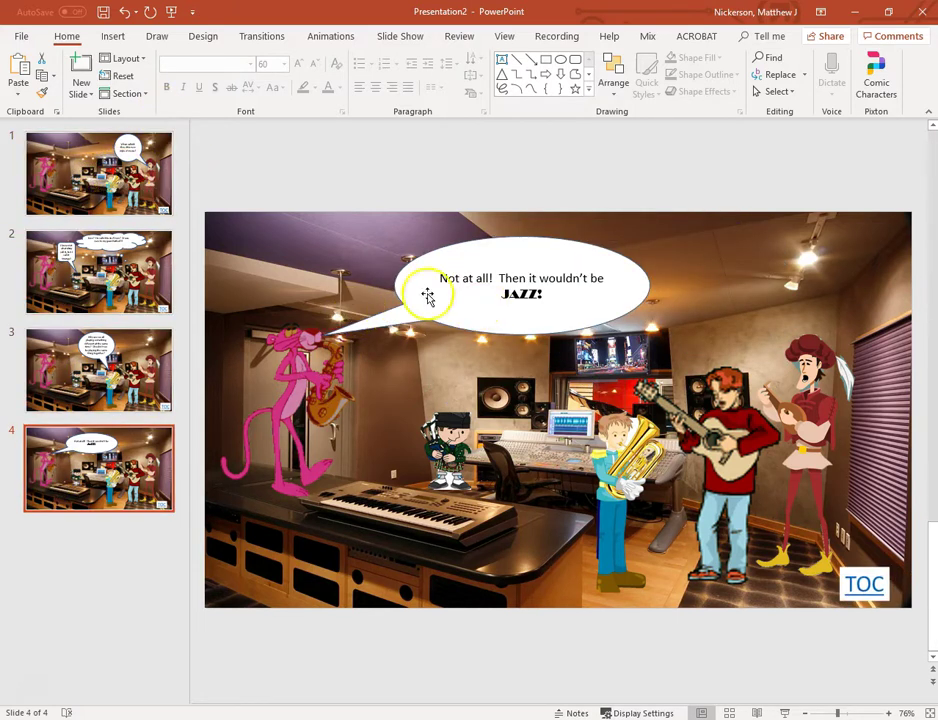
{"action": "left_click", "coordinate": [80, 172]}
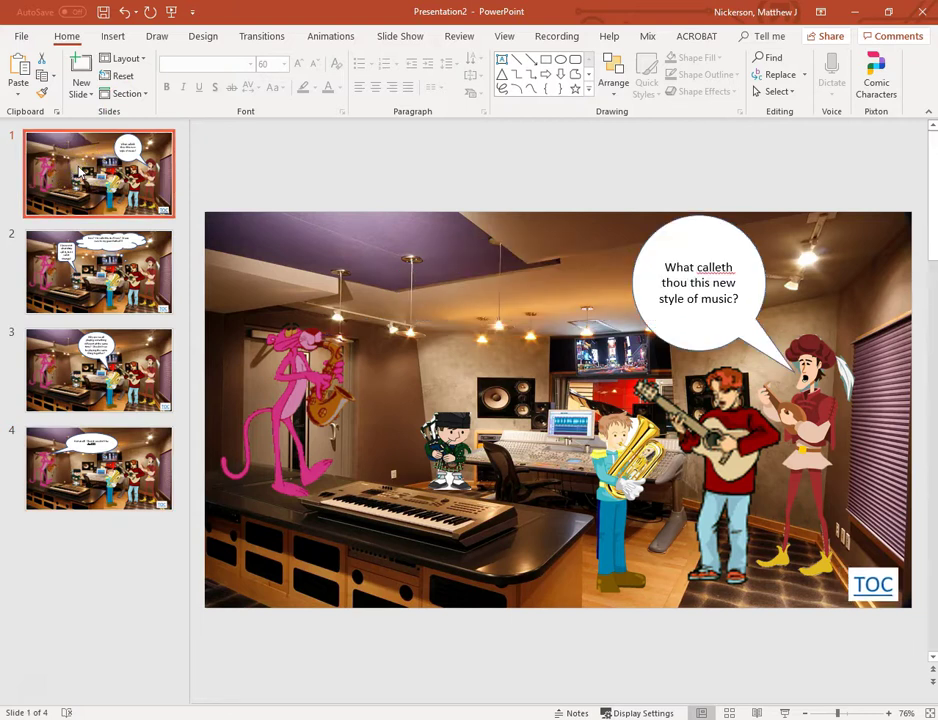
{"action": "left_click", "coordinate": [78, 180]}
Step: Switch to the backgrounds.pptx presentation
{"action": "left_click", "coordinate": [88, 634]}
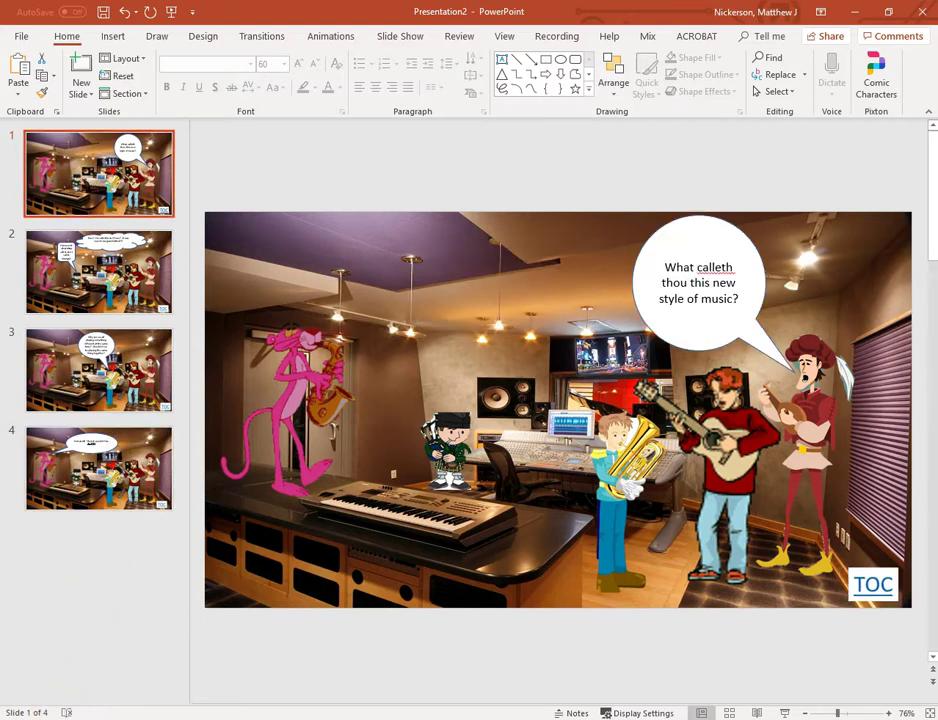
{"action": "left_click", "coordinate": [46, 706]}
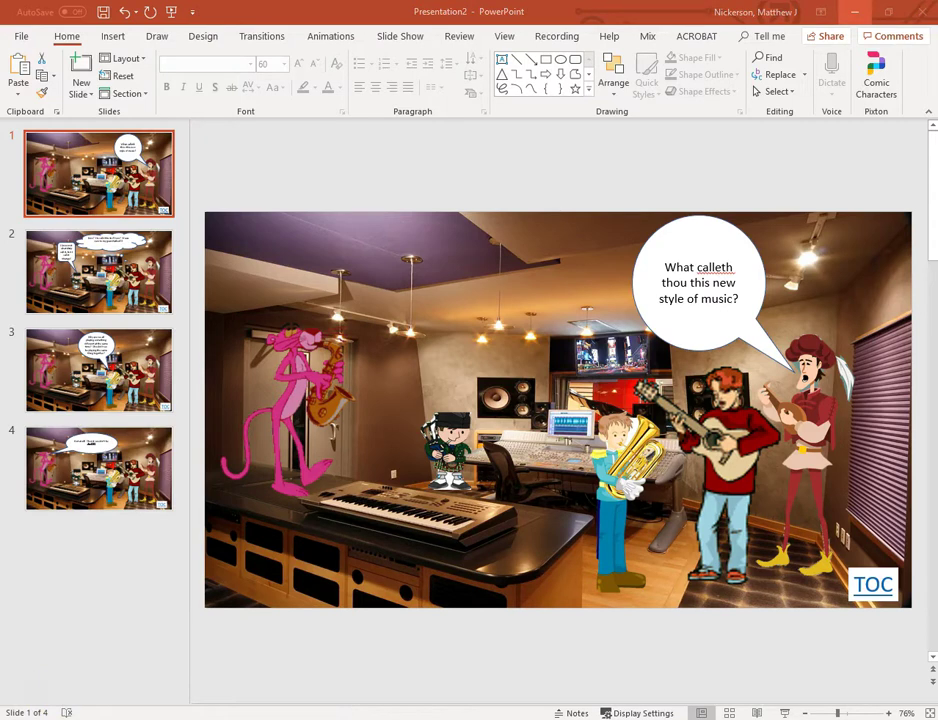
{"action": "left_click", "coordinate": [572, 664]}
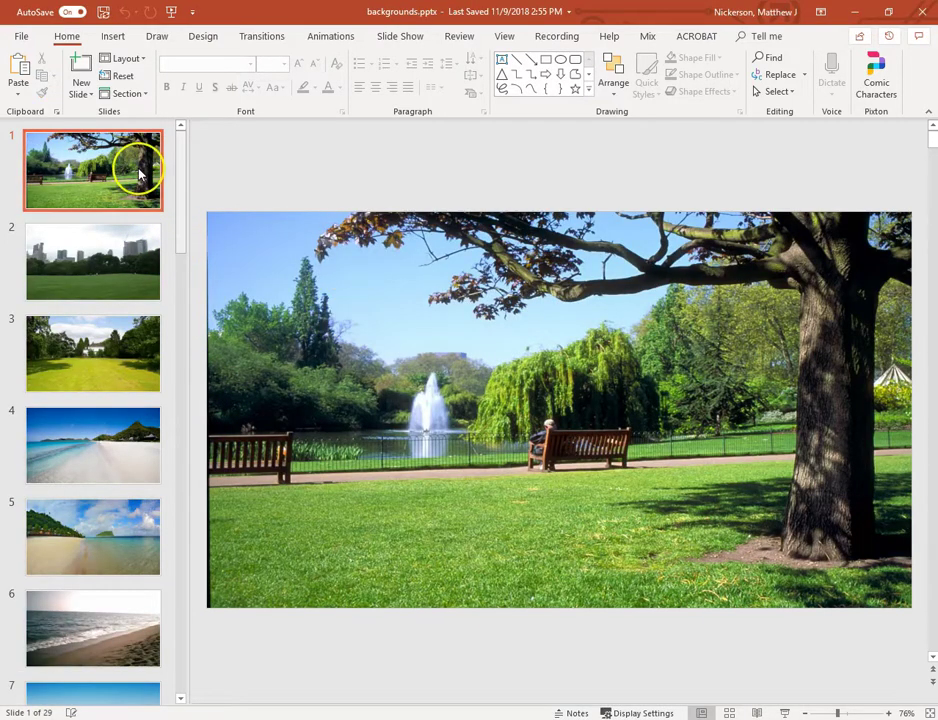
Step: Look through the sample background slides from slide 2 to slide 29
{"action": "left_click", "coordinate": [127, 265]}
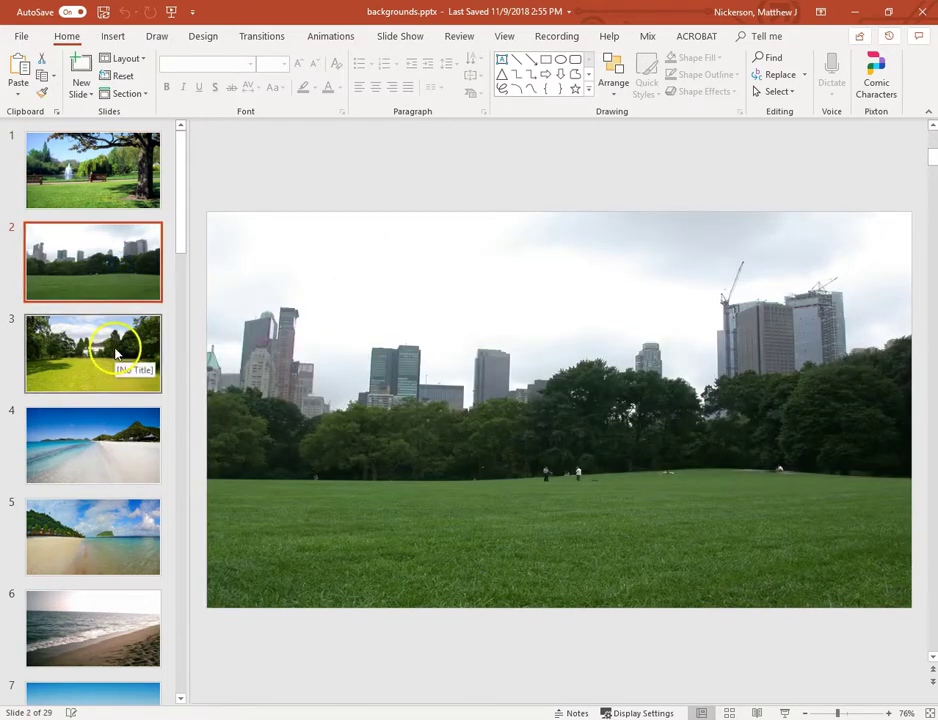
{"action": "left_click", "coordinate": [118, 365]}
{"action": "left_click", "coordinate": [94, 455]}
{"action": "left_click", "coordinate": [97, 533]}
{"action": "left_click", "coordinate": [88, 477]}
{"action": "left_click", "coordinate": [104, 552]}
{"action": "left_click", "coordinate": [105, 540]}
{"action": "left_click", "coordinate": [105, 500]}
{"action": "left_click", "coordinate": [105, 553]}
{"action": "left_click", "coordinate": [100, 600]}
{"action": "left_click", "coordinate": [94, 561]}
{"action": "left_click", "coordinate": [105, 628]}
{"action": "left_click", "coordinate": [105, 563]}
{"action": "scroll", "coordinate": [109, 545], "scroll_direction": "down", "scroll_amount": 2}
{"action": "left_click", "coordinate": [100, 505]}
{"action": "left_click", "coordinate": [103, 593]}
{"action": "left_click", "coordinate": [109, 655]}
{"action": "scroll", "coordinate": [105, 600], "scroll_direction": "down", "scroll_amount": 2}
{"action": "left_click", "coordinate": [93, 455]}
{"action": "left_click", "coordinate": [92, 530]}
{"action": "left_click", "coordinate": [94, 624]}
{"action": "scroll", "coordinate": [97, 607], "scroll_direction": "down", "scroll_amount": 2}
{"action": "left_click", "coordinate": [96, 570]}
{"action": "left_click", "coordinate": [97, 630]}
{"action": "scroll", "coordinate": [100, 590], "scroll_direction": "down", "scroll_amount": 2}
{"action": "left_click", "coordinate": [98, 575]}
{"action": "left_click", "coordinate": [86, 622]}
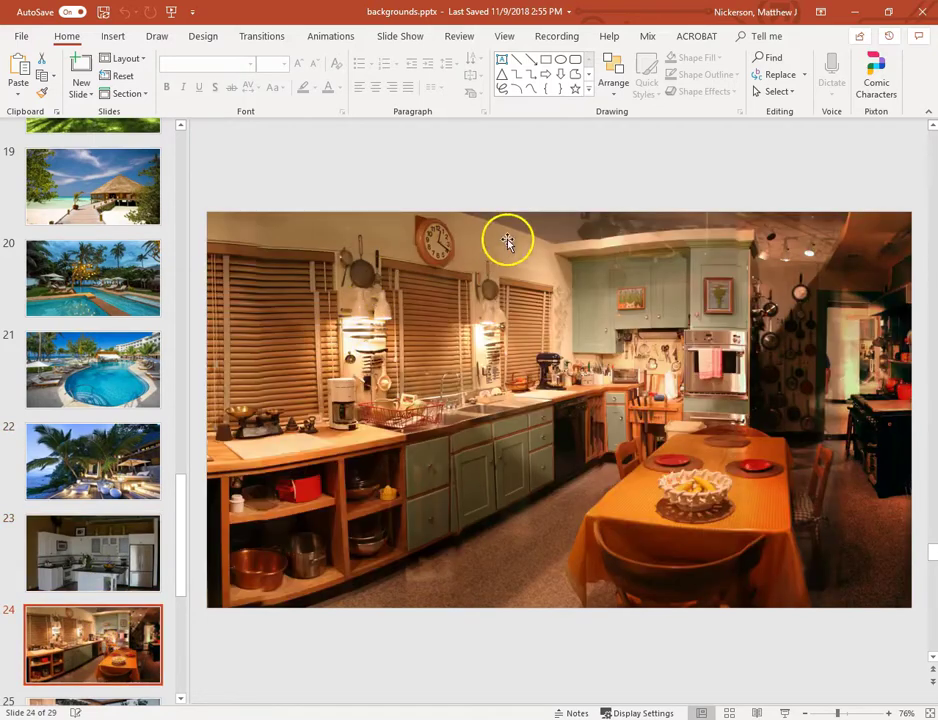
{"action": "scroll", "coordinate": [90, 595], "scroll_direction": "down", "scroll_amount": 2}
{"action": "left_click", "coordinate": [116, 594]}
{"action": "scroll", "coordinate": [110, 590], "scroll_direction": "down", "scroll_amount": 2}
{"action": "left_click", "coordinate": [112, 586]}
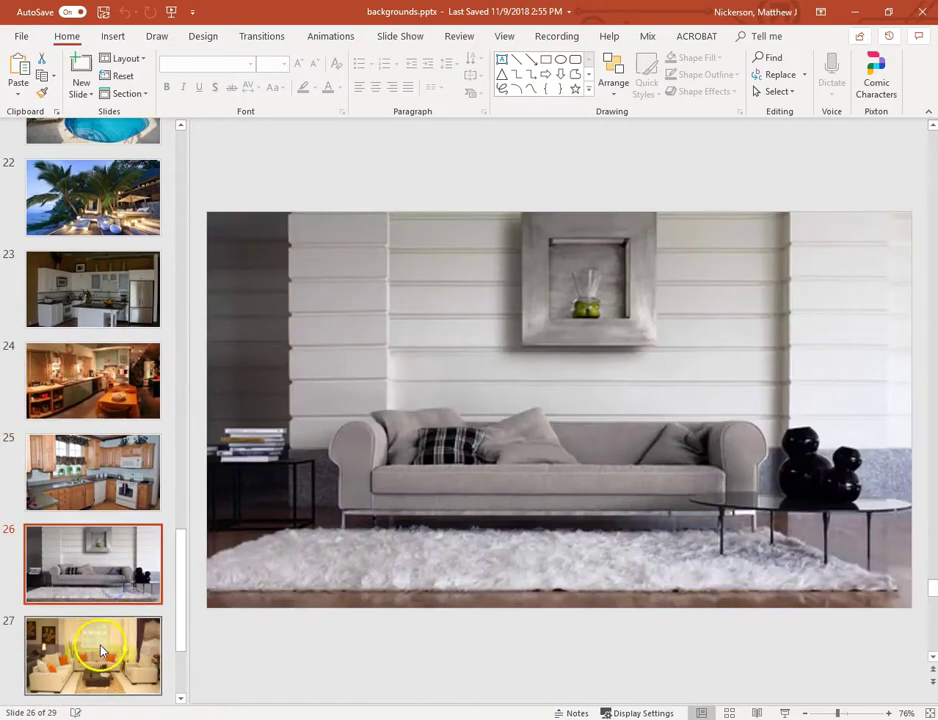
{"action": "left_click", "coordinate": [101, 650]}
{"action": "scroll", "coordinate": [101, 650], "scroll_direction": "down", "scroll_amount": 2}
{"action": "key", "text": "Down"}
{"action": "key", "text": "Down"}
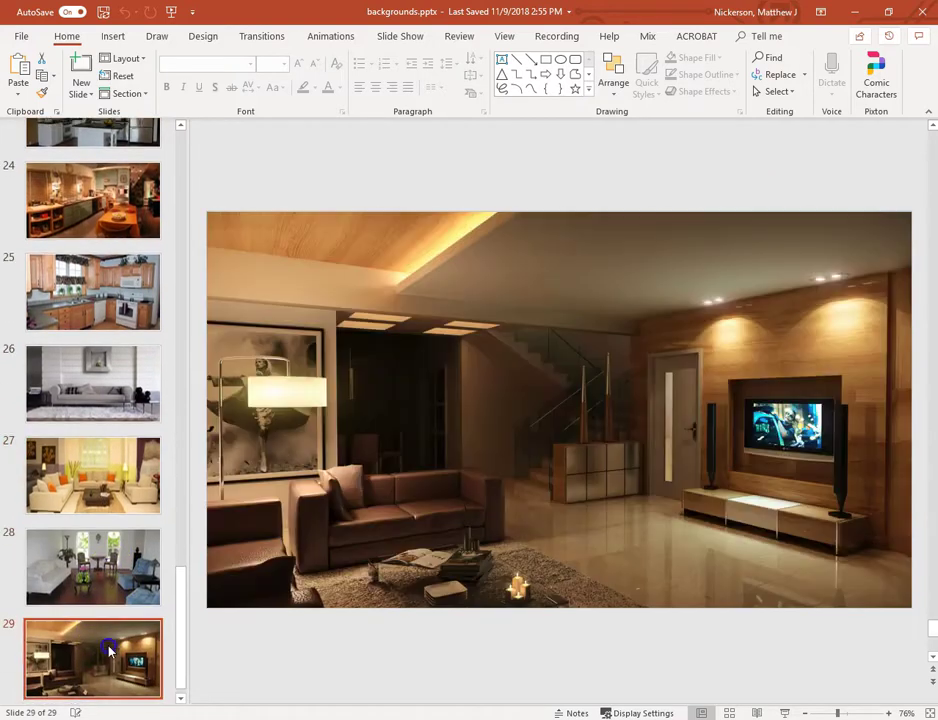
{"action": "scroll", "coordinate": [110, 652], "scroll_direction": "up", "scroll_amount": 10}
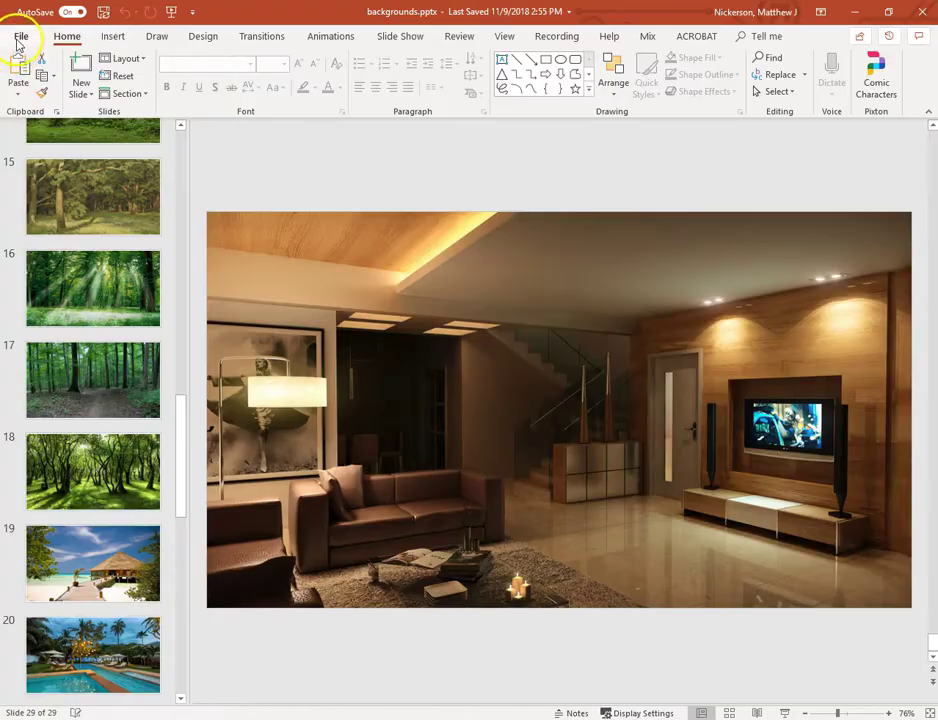
Step: Create a new blank presentation and delete the title placeholder from its first slide
{"action": "left_click", "coordinate": [19, 37]}
{"action": "left_click", "coordinate": [36, 104]}
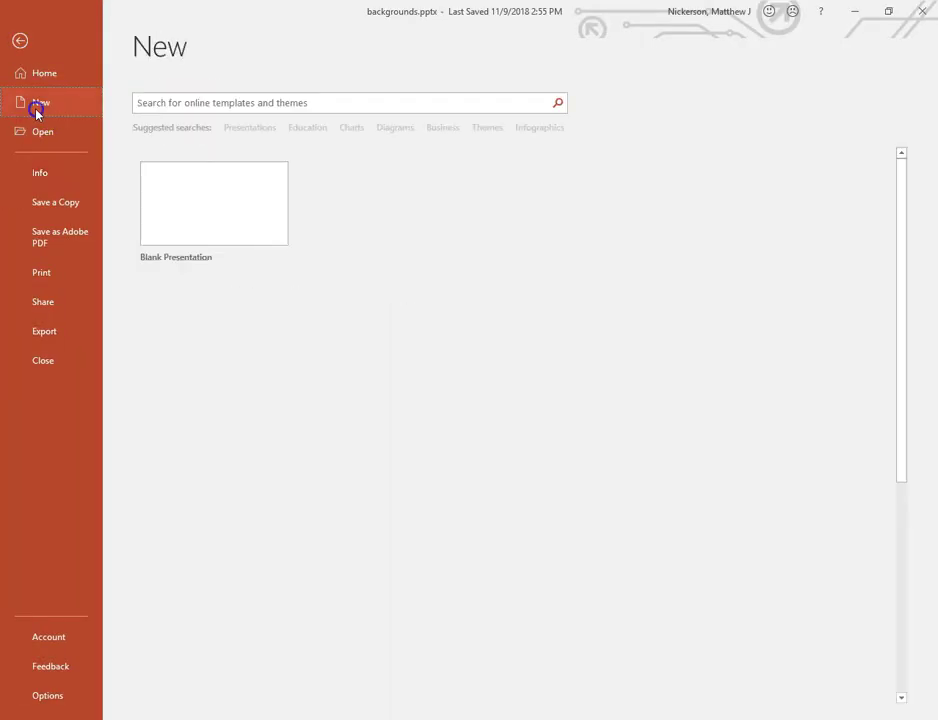
{"action": "left_click", "coordinate": [209, 234]}
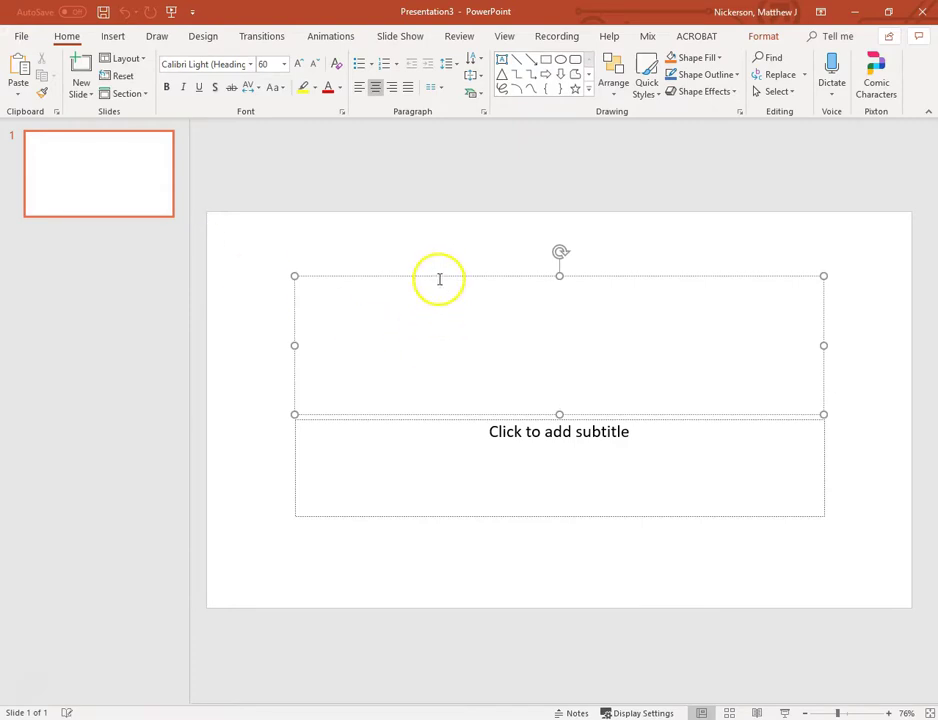
{"action": "left_click", "coordinate": [419, 277]}
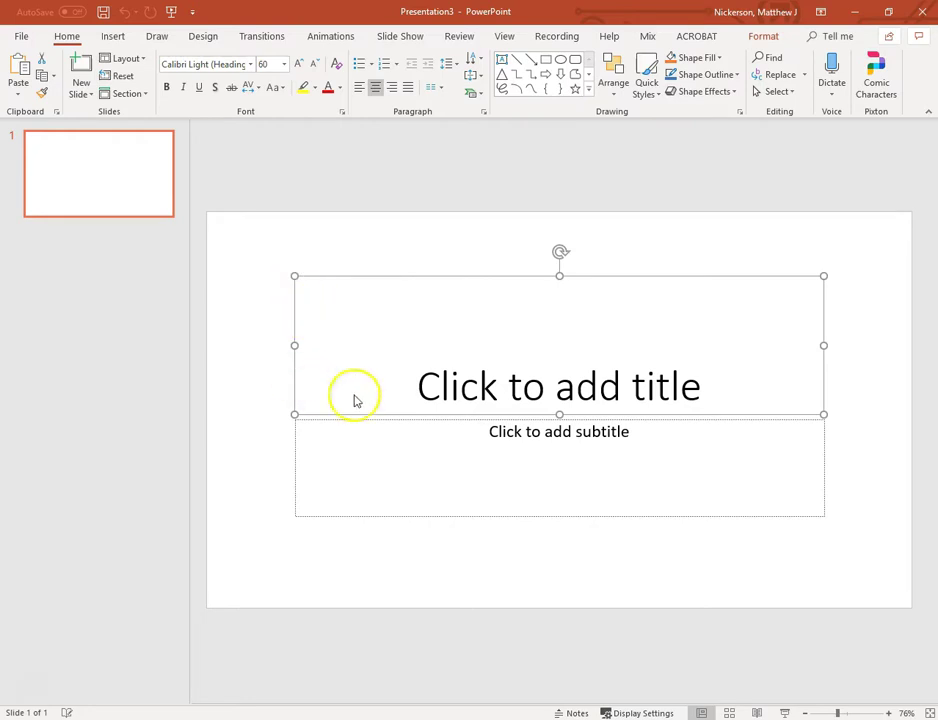
{"action": "key", "text": "Delete"}
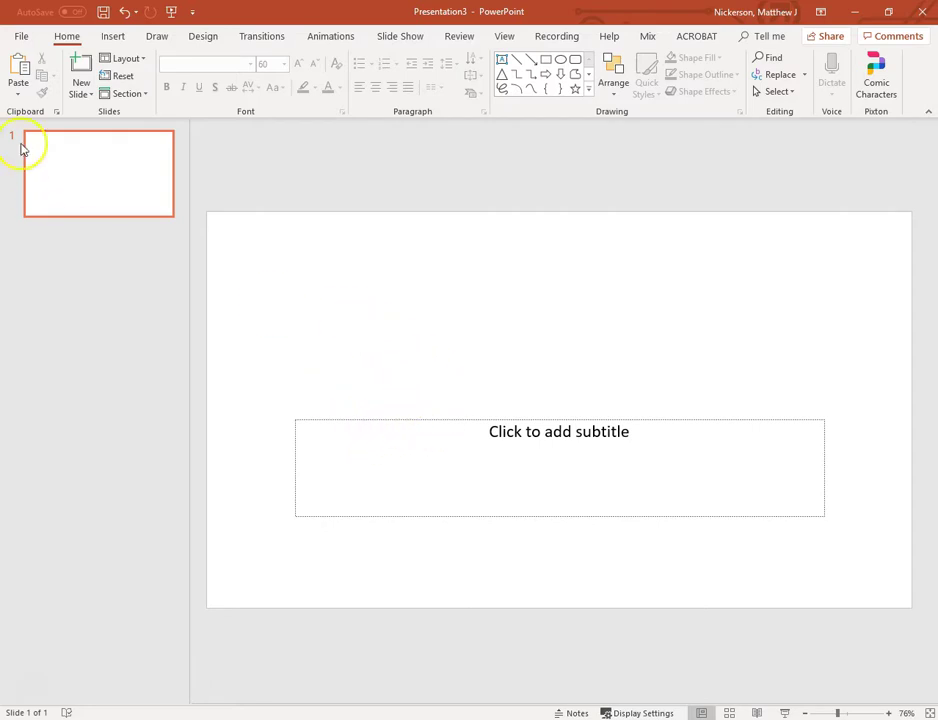
Step: Search online pictures for "gym" and insert the first basketball gym photo on the slide
{"action": "left_click", "coordinate": [108, 41]}
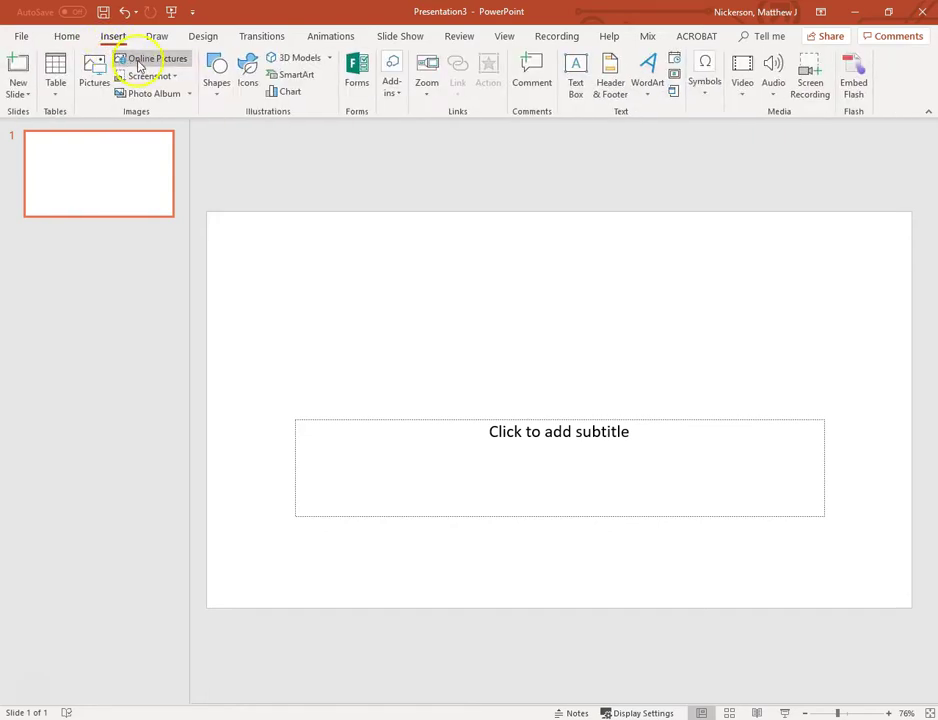
{"action": "left_click", "coordinate": [134, 59]}
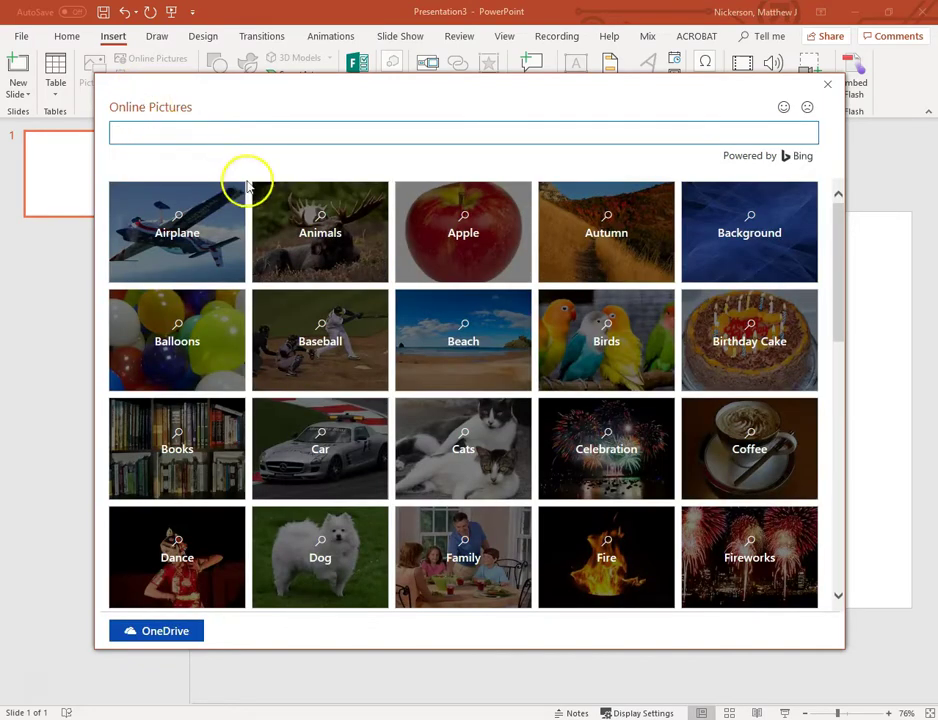
{"action": "left_click", "coordinate": [241, 136]}
{"action": "type", "text": "gym"}
{"action": "key", "text": "Return"}
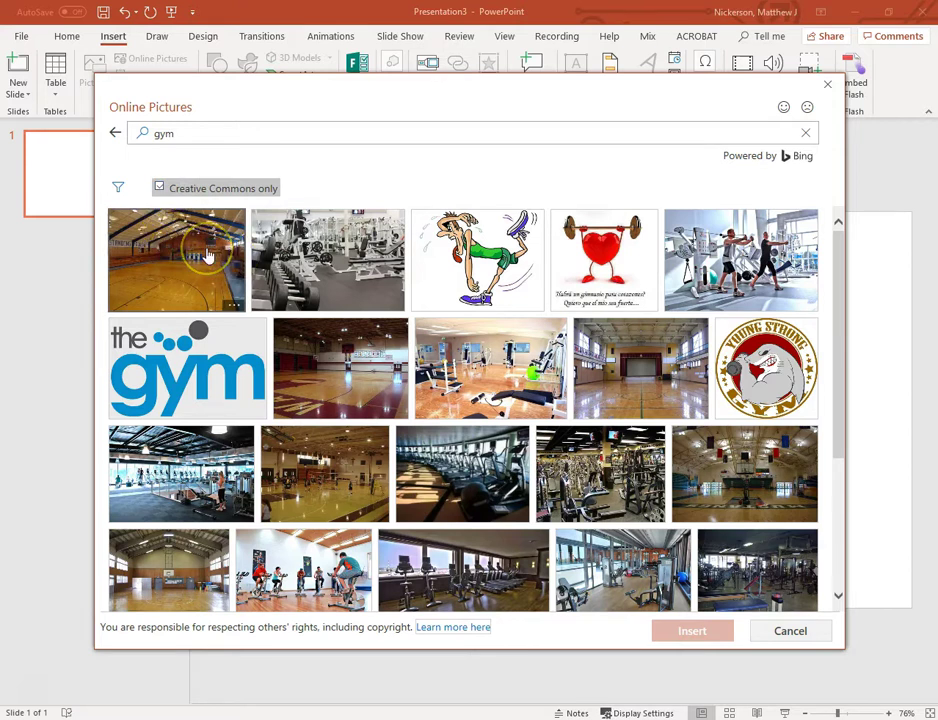
{"action": "left_click", "coordinate": [200, 213]}
{"action": "left_click", "coordinate": [688, 630]}
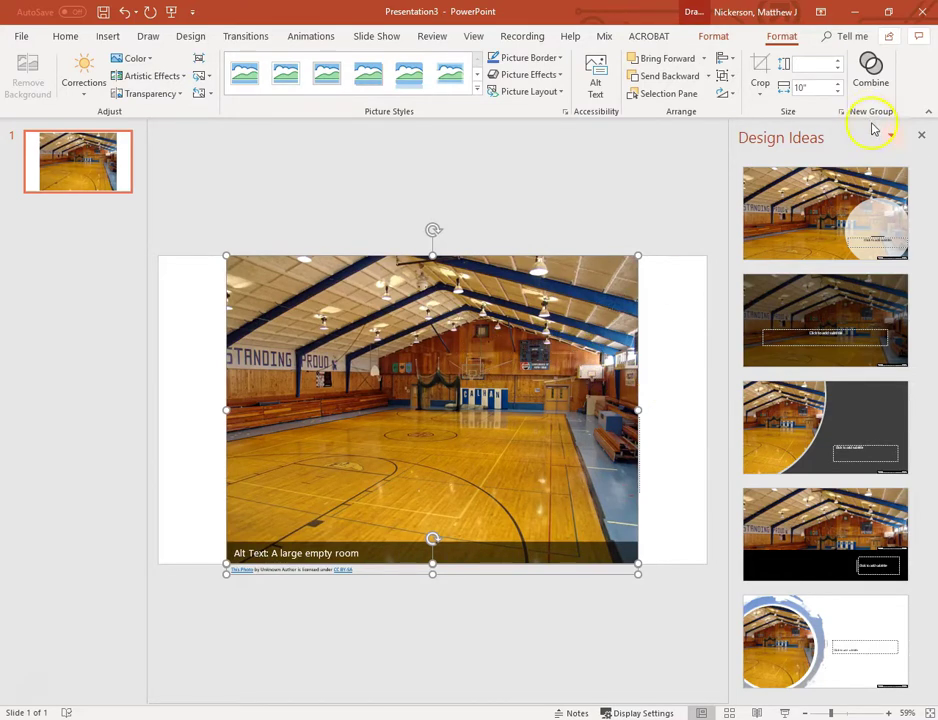
Step: Apply the first design idea, with the gym picture filling the slide behind a translucent circle
{"action": "left_click", "coordinate": [190, 36]}
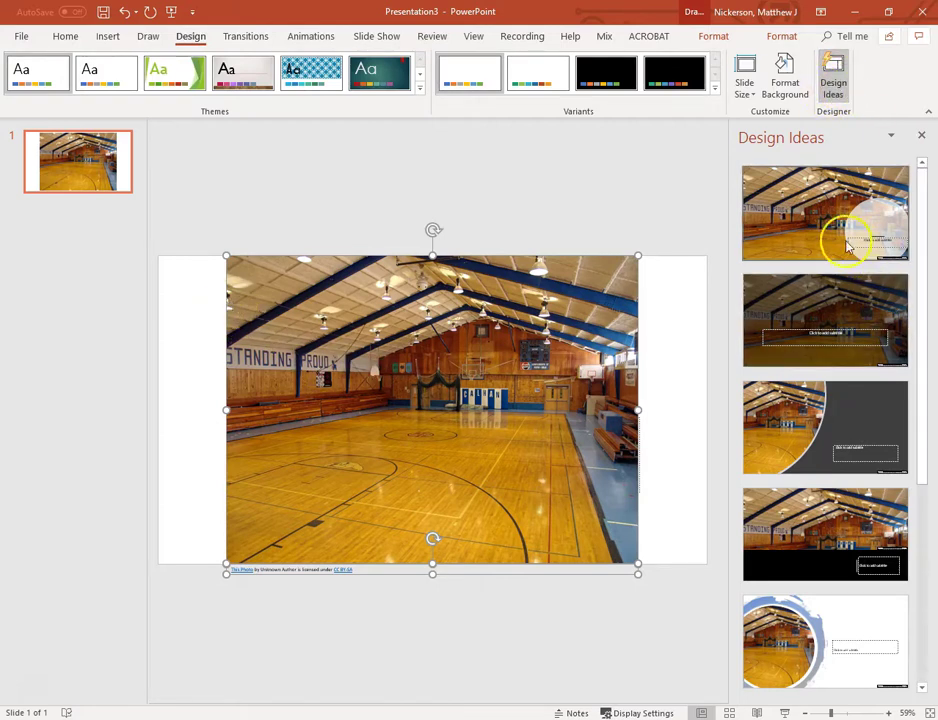
{"action": "left_click", "coordinate": [467, 377]}
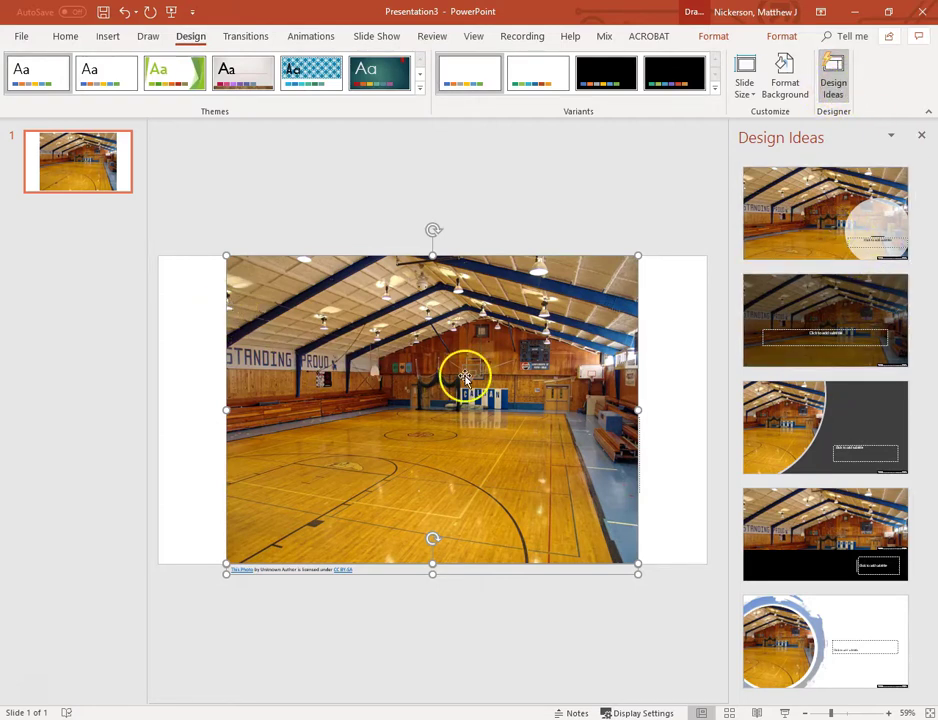
{"action": "left_click", "coordinate": [844, 184]}
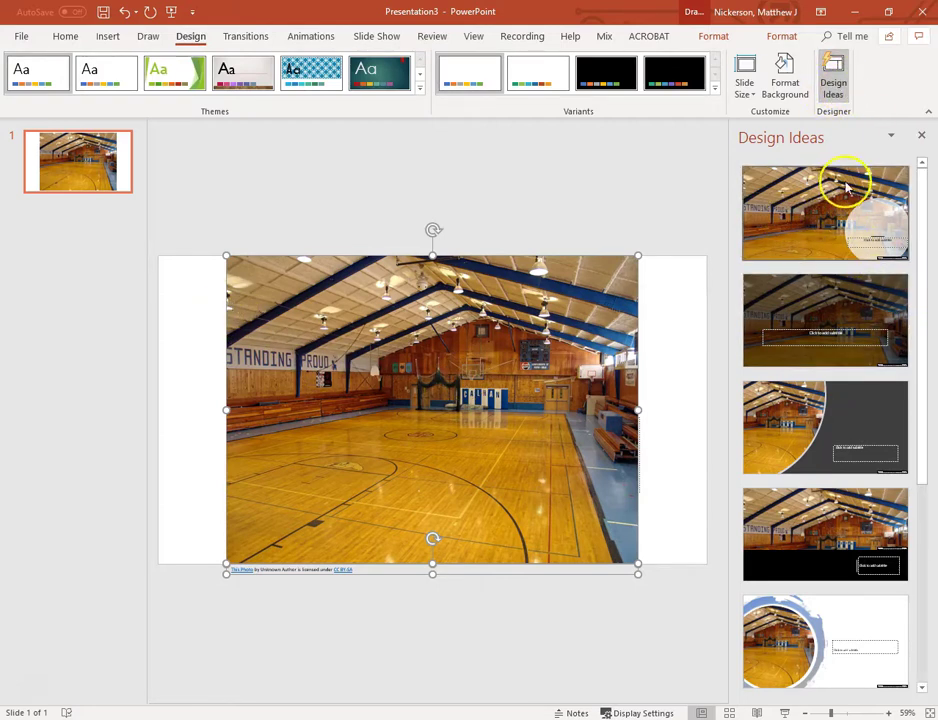
{"action": "left_click", "coordinate": [780, 217]}
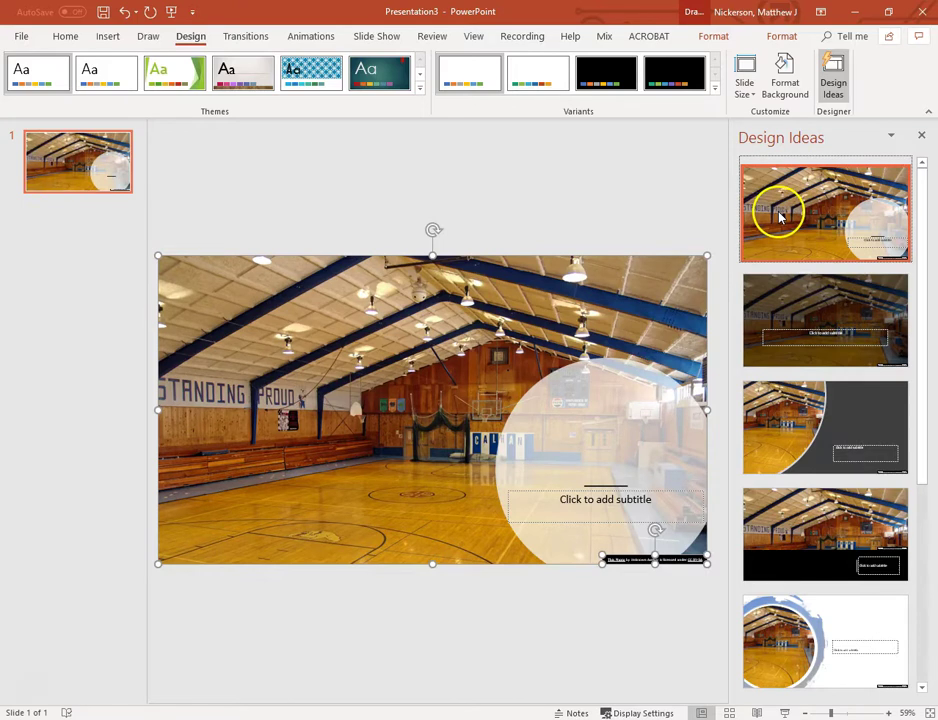
Step: Delete the subtitle placeholder and the photo attribution text from the redesigned slide
{"action": "left_click", "coordinate": [557, 493]}
{"action": "key", "text": "Delete"}
{"action": "left_click", "coordinate": [623, 559]}
{"action": "key", "text": "Delete"}
Step: Bring the gym picture forward so that it covers the translucent circle
{"action": "left_click", "coordinate": [628, 465]}
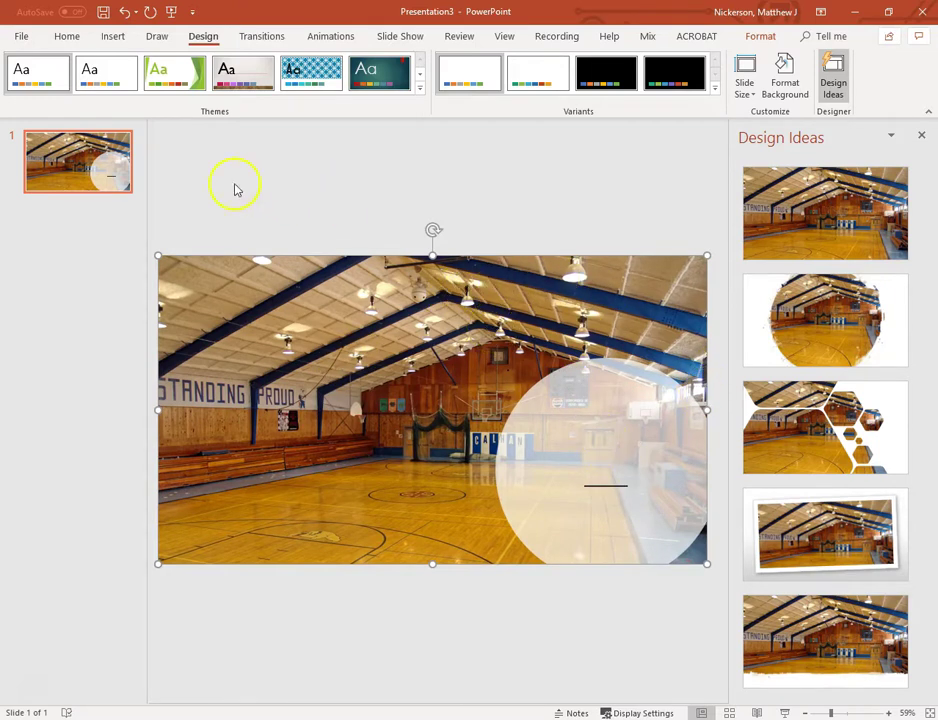
{"action": "left_click", "coordinate": [759, 36]}
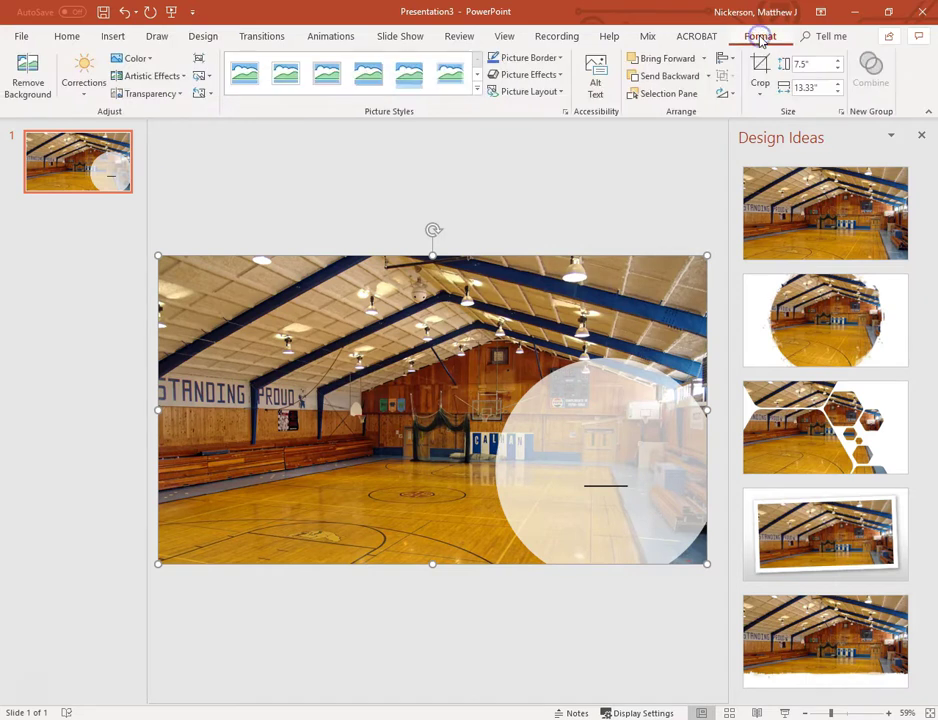
{"action": "left_click", "coordinate": [660, 60]}
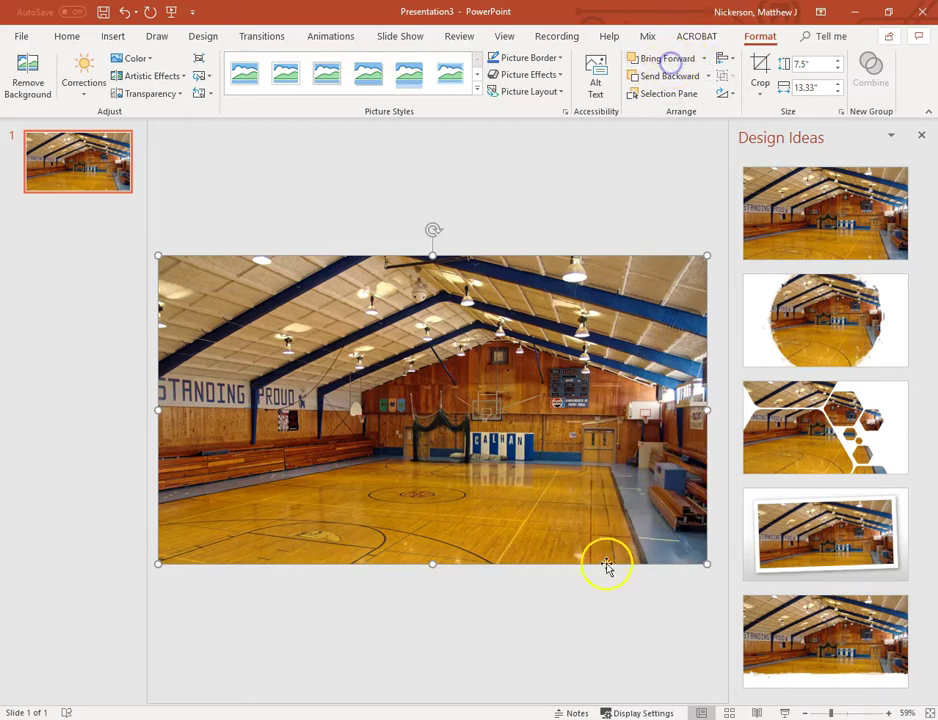
Step: Move the gym picture aside, then undo the move and the design changes back to the originally inserted picture
{"action": "left_click", "coordinate": [513, 392]}
{"action": "left_click_drag", "start_coordinate": [513, 392], "coordinate": [243, 403]}
{"action": "key", "text": "ctrl+z"}
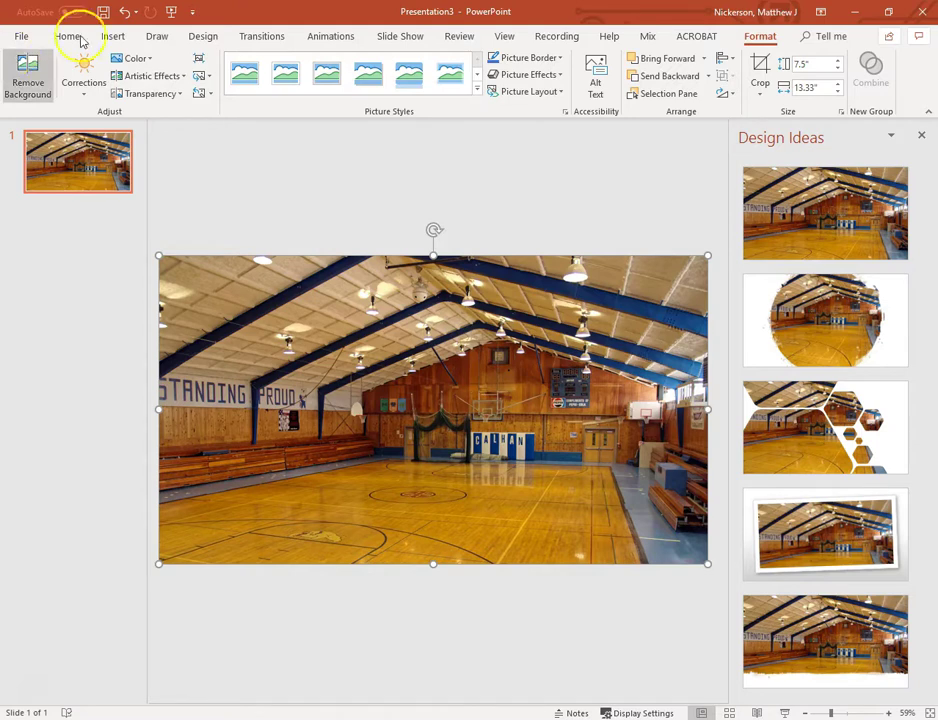
{"action": "left_click", "coordinate": [124, 11]}
{"action": "left_click", "coordinate": [124, 11]}
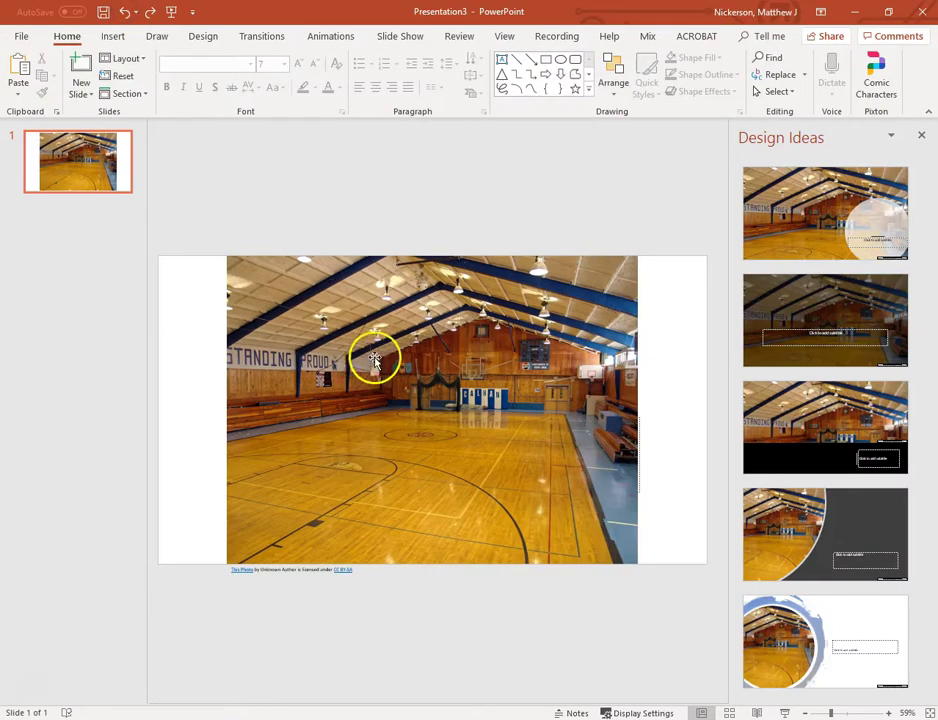
Step: Crop the gym picture to a 16:9 landscape aspect ratio
{"action": "left_click", "coordinate": [366, 318]}
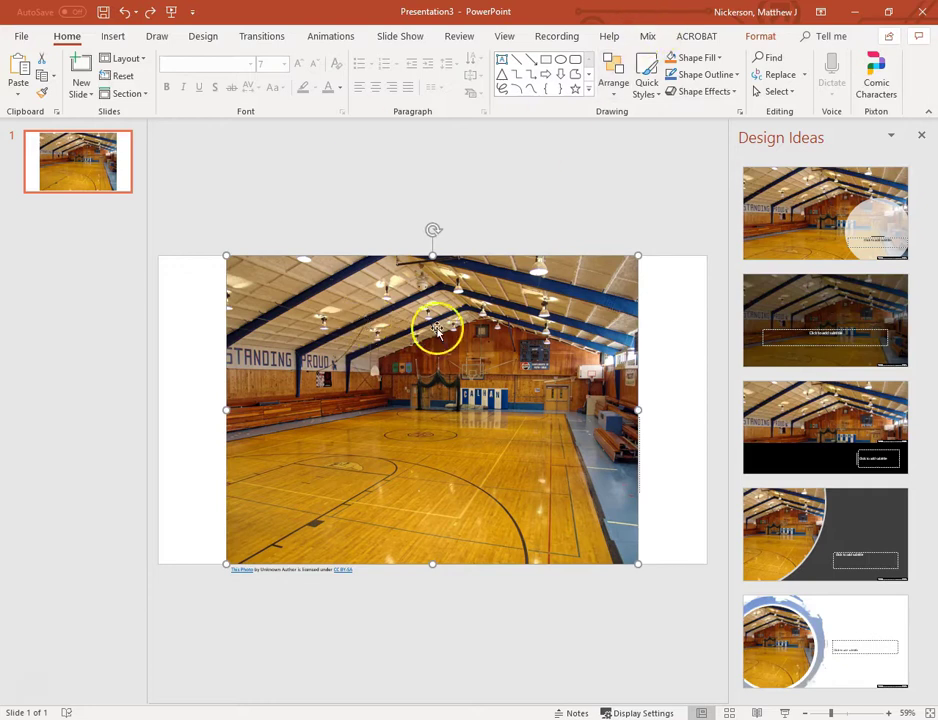
{"action": "left_click", "coordinate": [760, 37]}
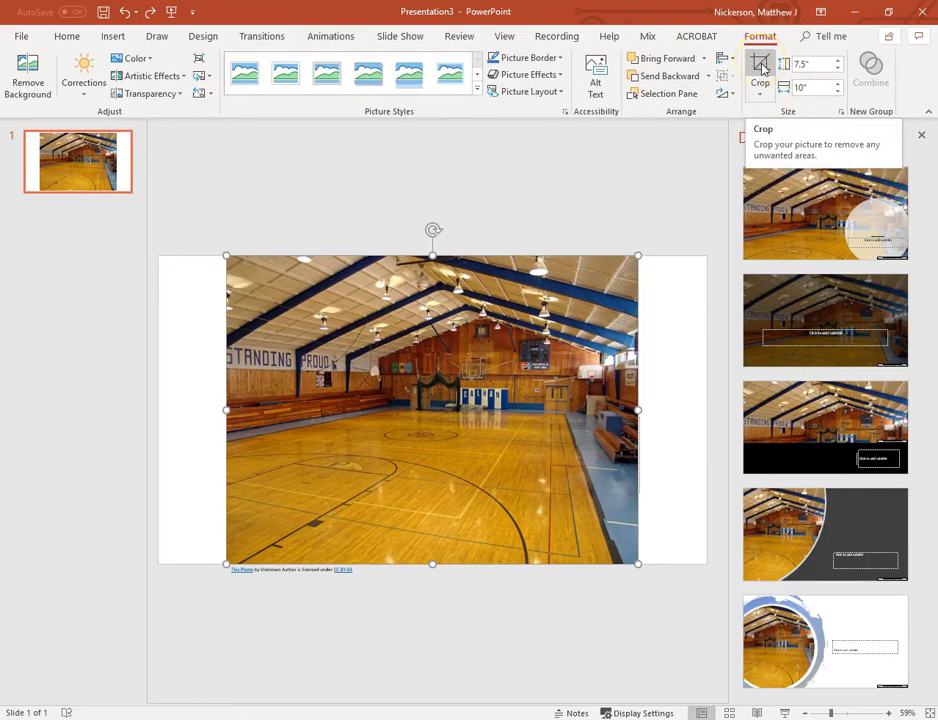
{"action": "left_click", "coordinate": [760, 66]}
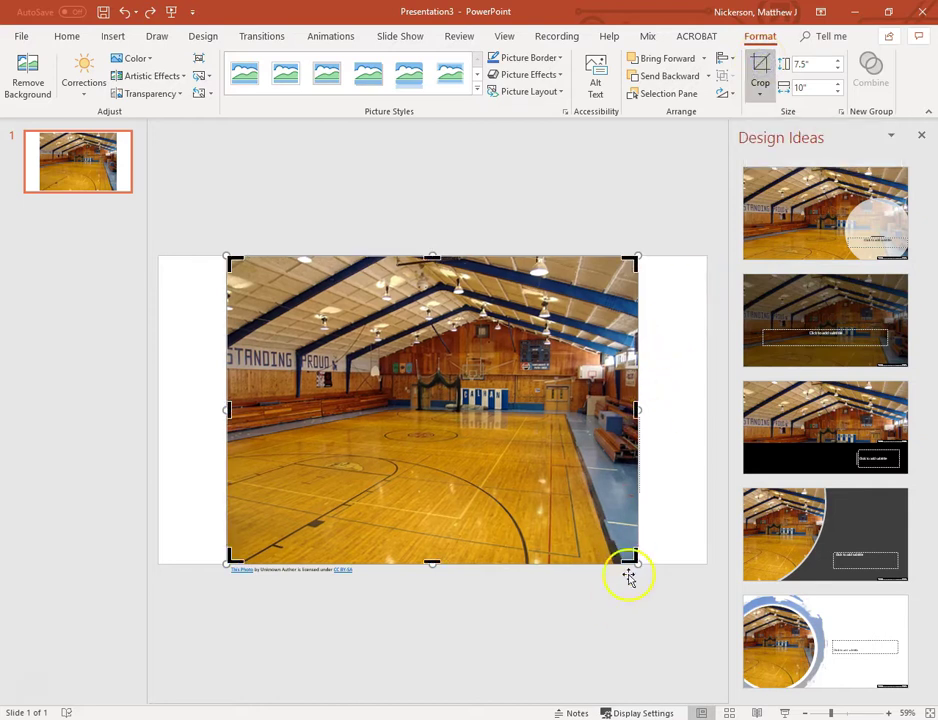
{"action": "left_click", "coordinate": [663, 330]}
{"action": "key", "text": "Tab"}
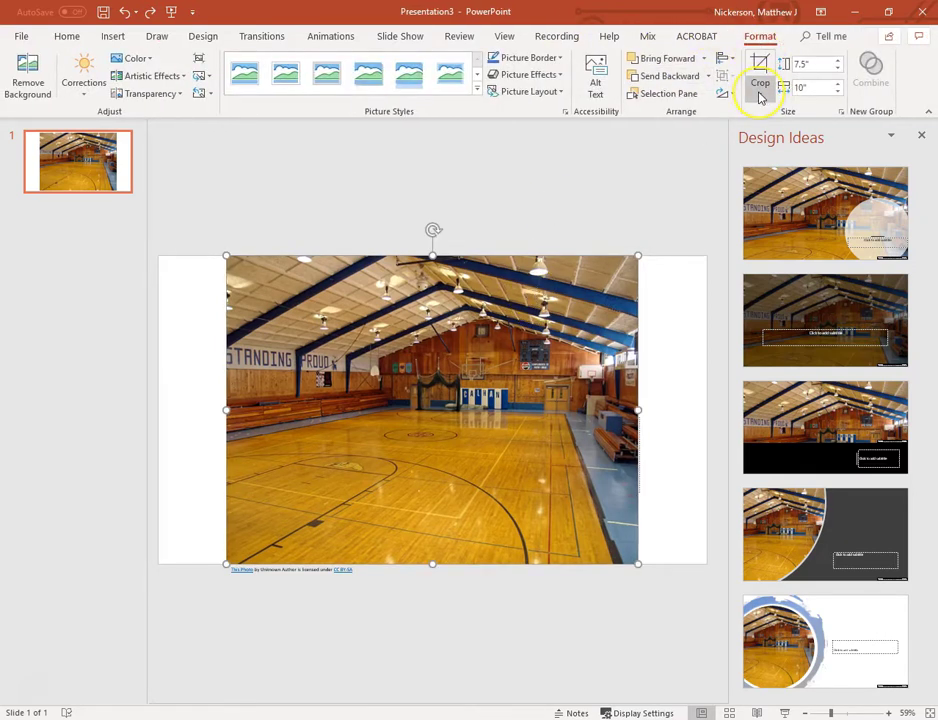
{"action": "left_click", "coordinate": [760, 95]}
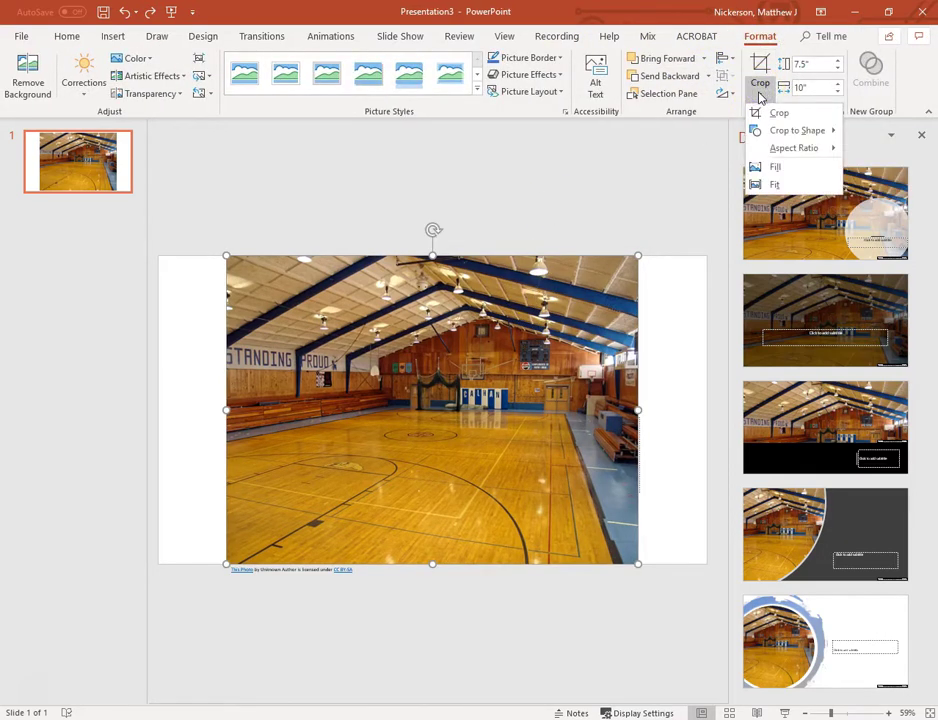
{"action": "mouse_move", "coordinate": [772, 150]}
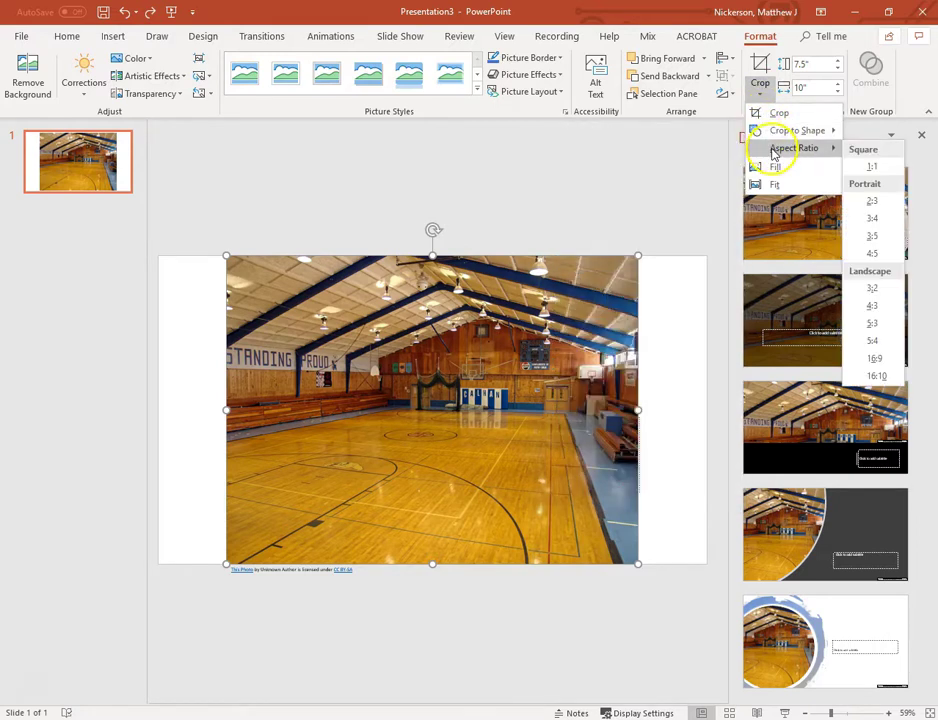
{"action": "left_click", "coordinate": [876, 358]}
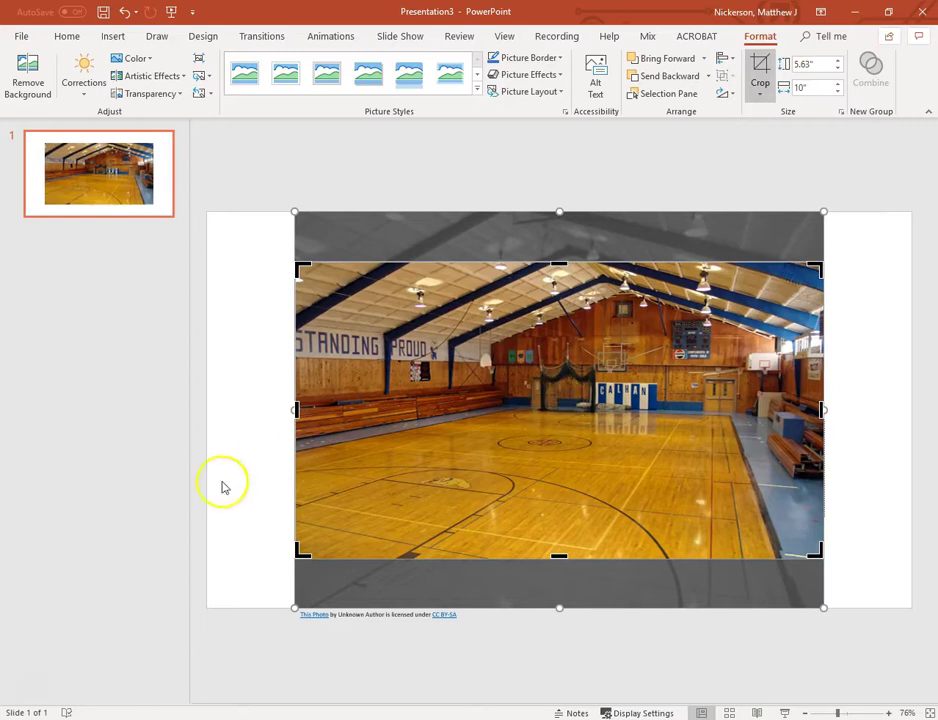
{"action": "left_click", "coordinate": [333, 157]}
Step: Move and enlarge the cropped gym picture to fill the whole slide at 13.33" by 7.5", and delete the photo attribution text
{"action": "left_click_drag", "start_coordinate": [396, 370], "coordinate": [303, 317]}
{"action": "left_click_drag", "start_coordinate": [735, 510], "coordinate": [911, 607]}
{"action": "left_click", "coordinate": [468, 619]}
{"action": "key", "text": "Delete"}
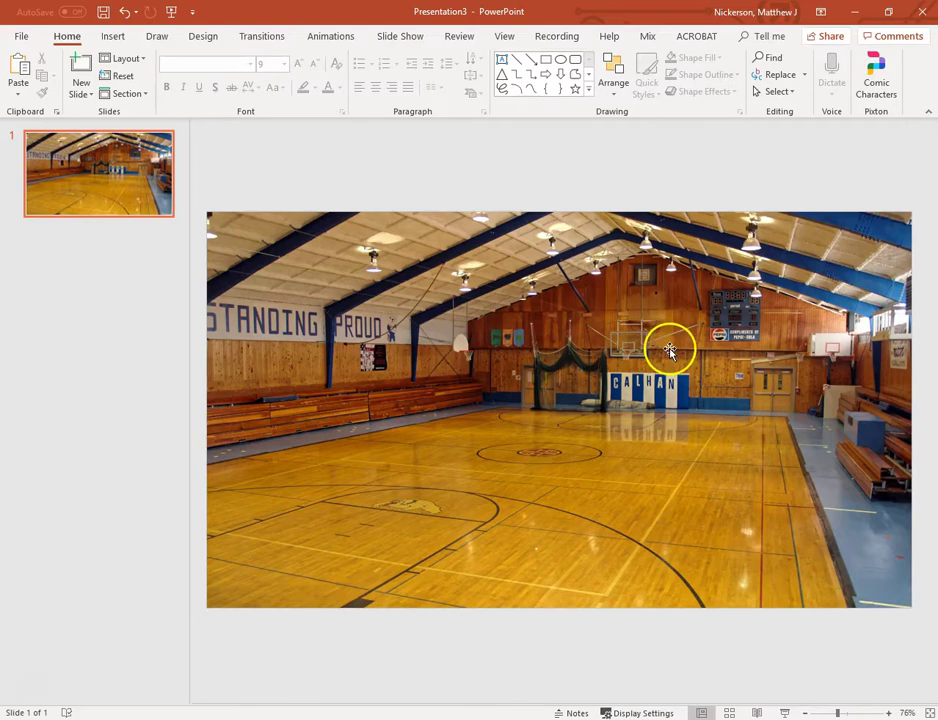
Step: Examine the full-slide gym picture's edges and the 16:9 option among its crop aspect ratios
{"action": "left_click", "coordinate": [669, 348]}
{"action": "mouse_move", "coordinate": [669, 348]}
{"action": "left_mouse_down"}
{"action": "mouse_move", "coordinate": [260, 335]}
{"action": "mouse_move", "coordinate": [490, 352]}
{"action": "mouse_move", "coordinate": [669, 348]}
{"action": "left_mouse_up"}
{"action": "left_click", "coordinate": [499, 511]}
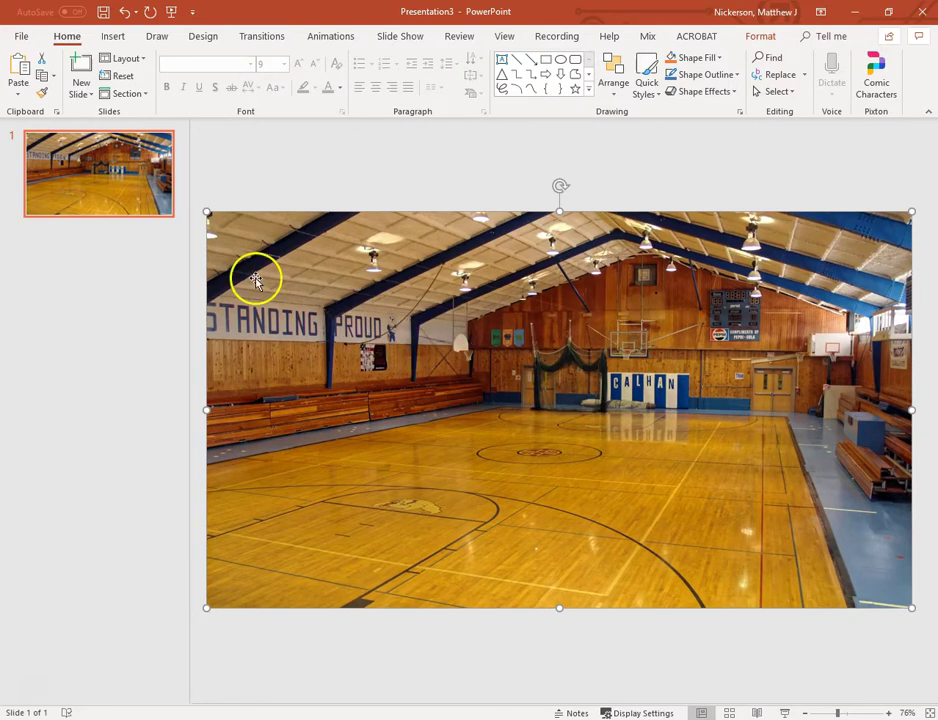
{"action": "left_click", "coordinate": [760, 36]}
{"action": "left_click", "coordinate": [760, 85]}
{"action": "mouse_move", "coordinate": [802, 151]}
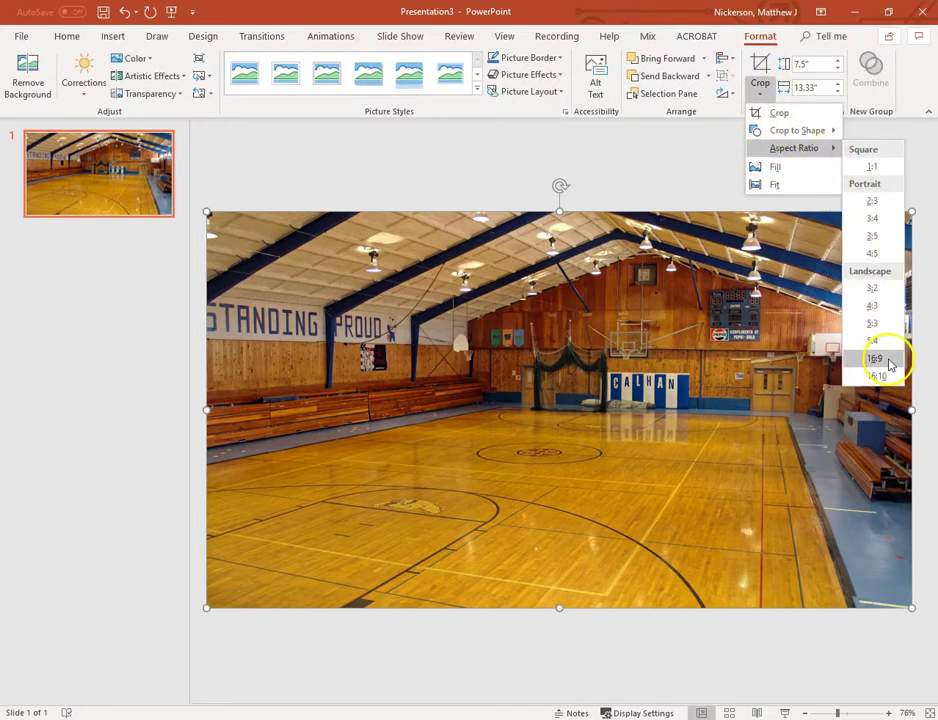
{"action": "left_click", "coordinate": [392, 190]}
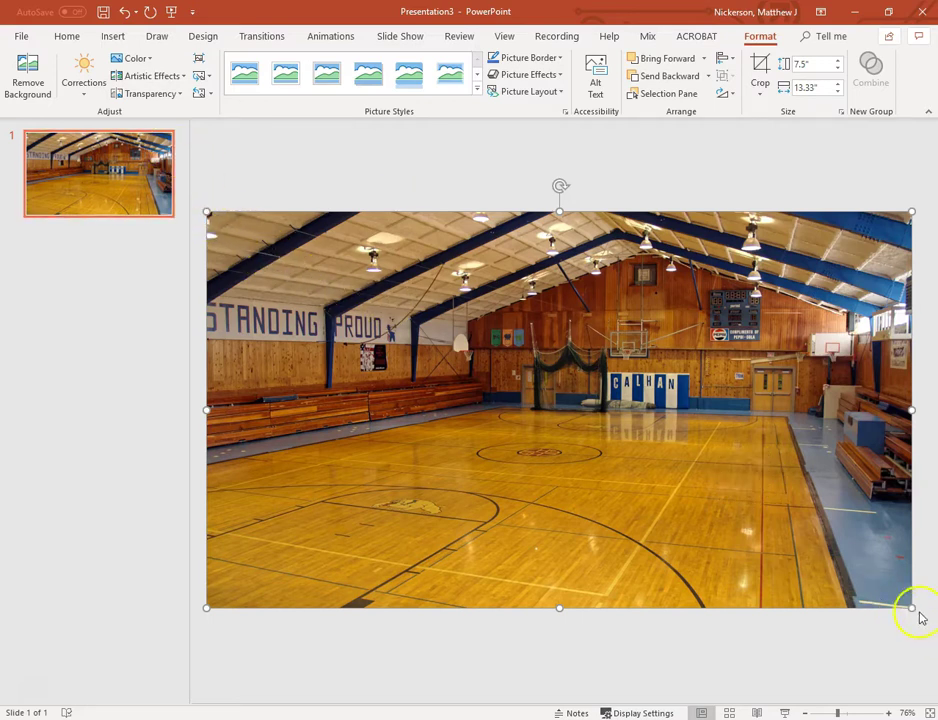
{"action": "left_click_drag", "start_coordinate": [885, 595], "coordinate": [906, 607]}
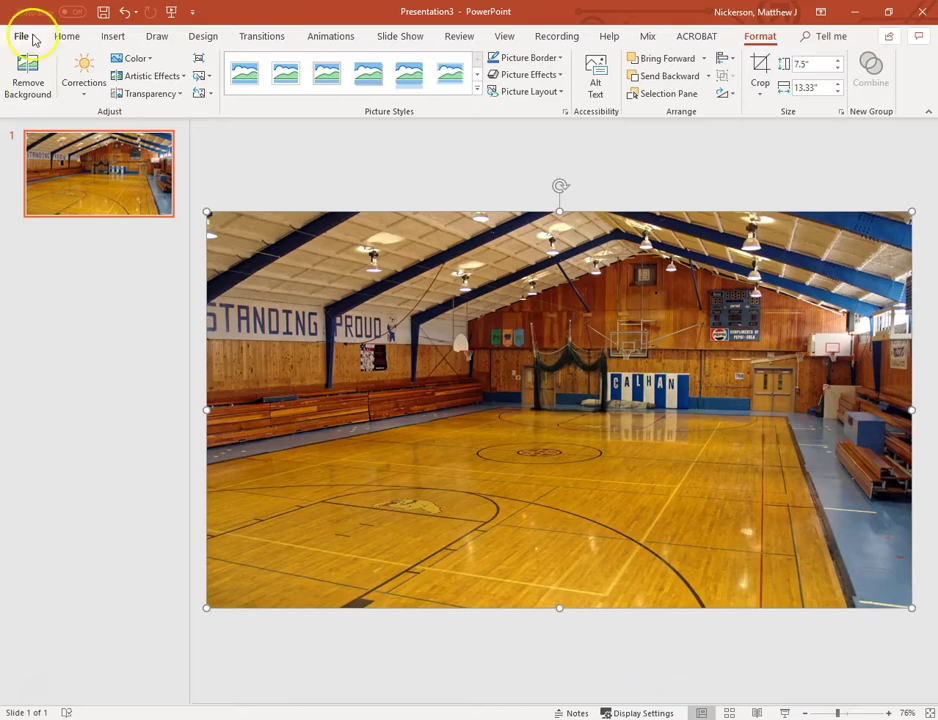
Step: Add a second slide and delete its title and content placeholders
{"action": "left_click", "coordinate": [67, 36]}
{"action": "left_click", "coordinate": [80, 67]}
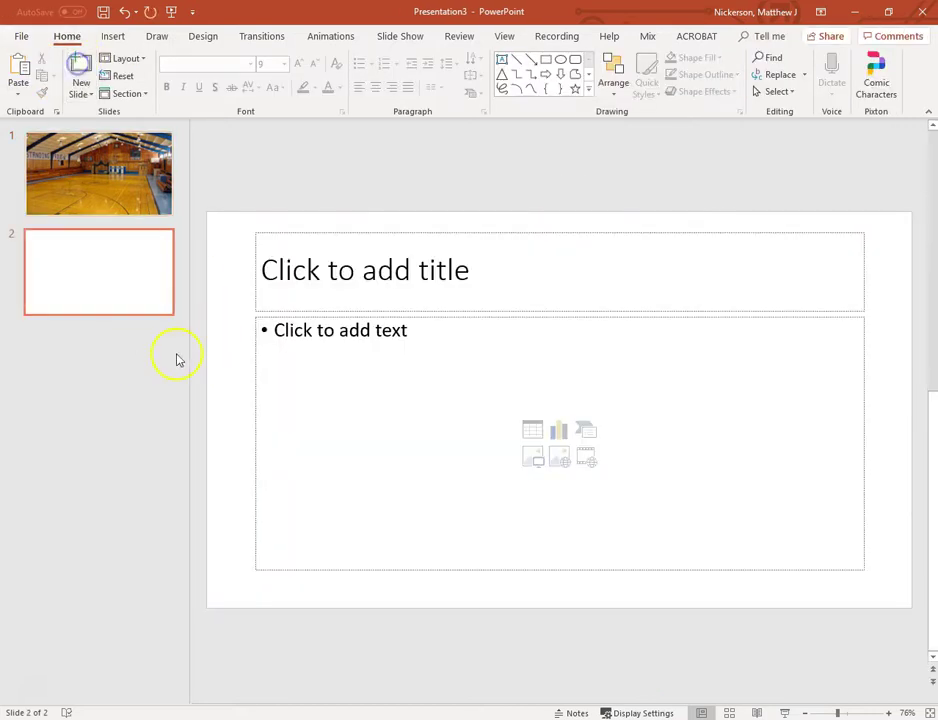
{"action": "left_click", "coordinate": [415, 317]}
{"action": "key", "text": "Delete"}
{"action": "left_click", "coordinate": [415, 317]}
{"action": "key", "text": "Delete"}
Step: Draw a rectangle covering the entire blank second slide, 13.33" wide and 7.5" high
{"action": "left_click", "coordinate": [113, 36]}
{"action": "left_click", "coordinate": [214, 84]}
{"action": "left_click", "coordinate": [250, 130]}
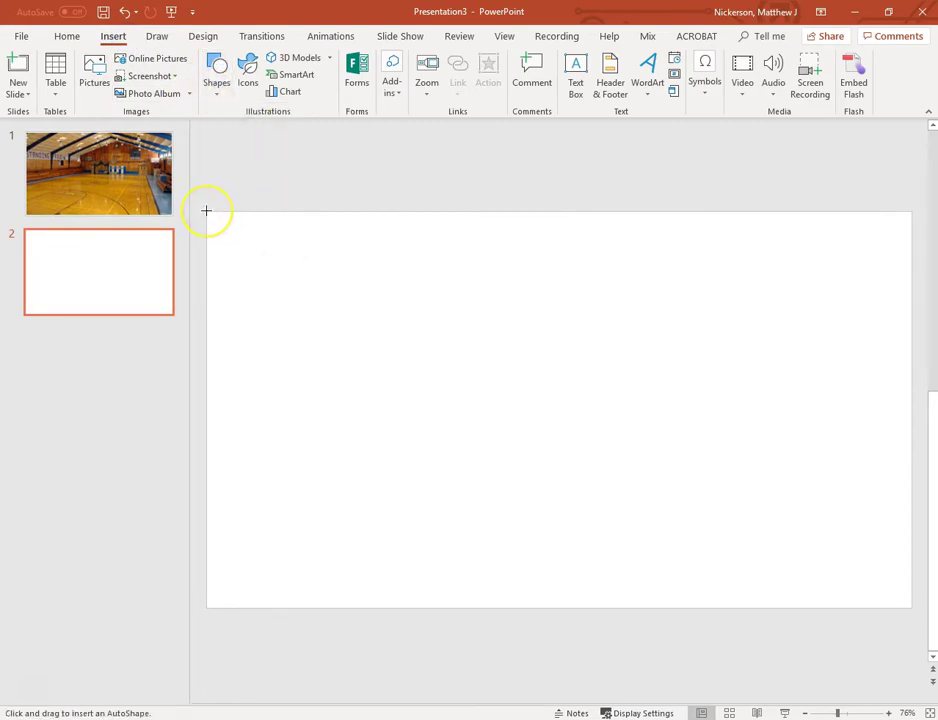
{"action": "left_click_drag", "start_coordinate": [206, 212], "coordinate": [911, 607]}
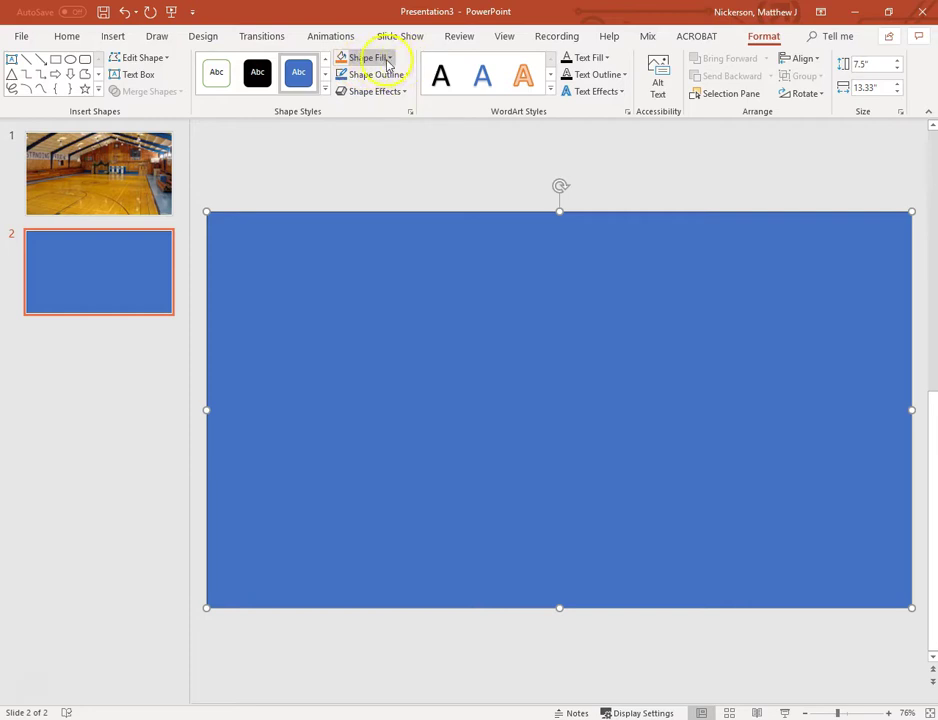
Step: Fill the rectangle with an online picture found by searching for "gym", choosing the gymnasium with the red-curtained stage
{"action": "left_click", "coordinate": [388, 60]}
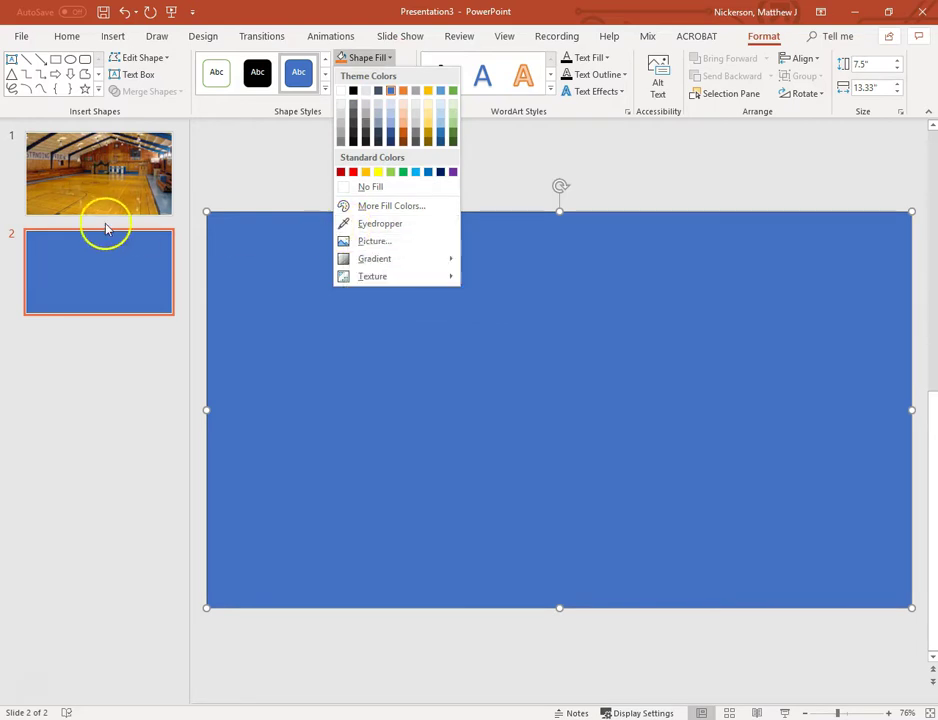
{"action": "mouse_move", "coordinate": [374, 262]}
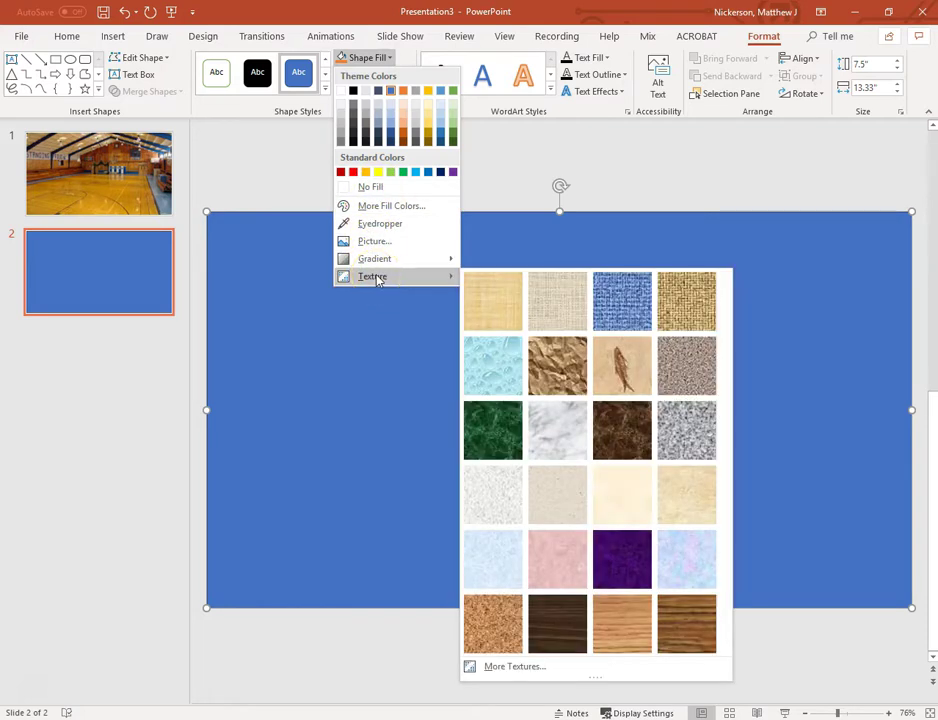
{"action": "left_click", "coordinate": [376, 244]}
{"action": "left_click", "coordinate": [376, 243]}
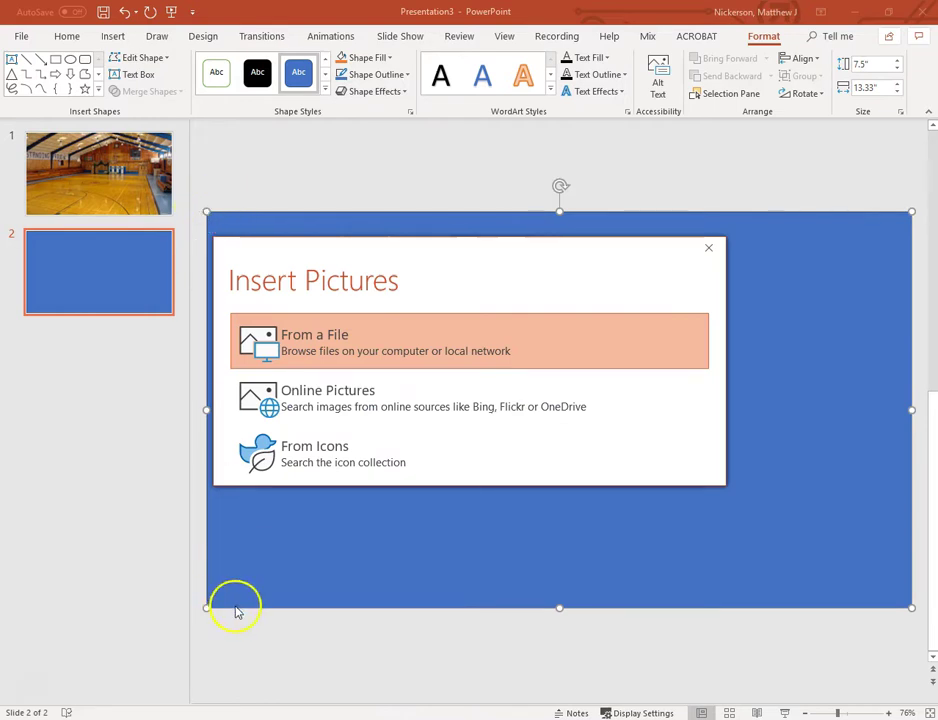
{"action": "left_click", "coordinate": [333, 391]}
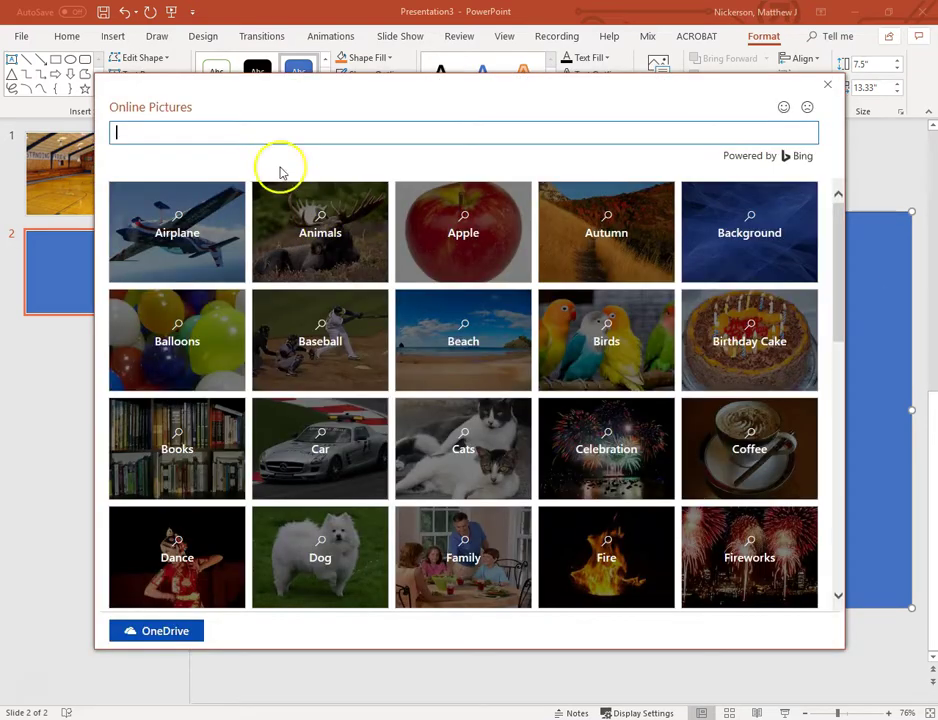
{"action": "left_click", "coordinate": [262, 139]}
{"action": "type", "text": "gym"}
{"action": "key", "text": "Return"}
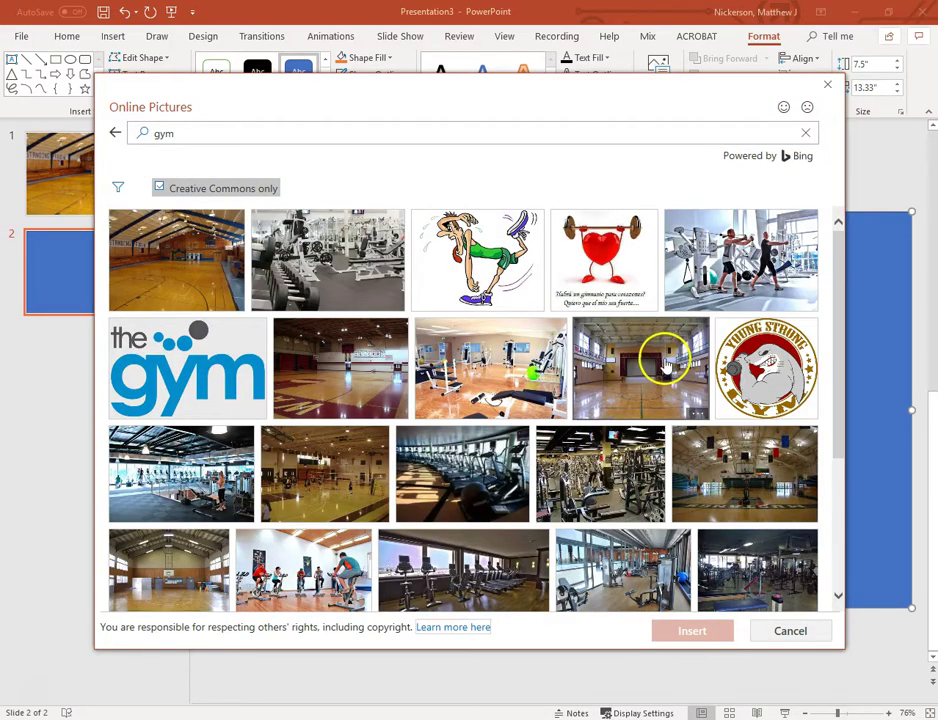
{"action": "left_click", "coordinate": [667, 366]}
{"action": "left_click", "coordinate": [691, 628]}
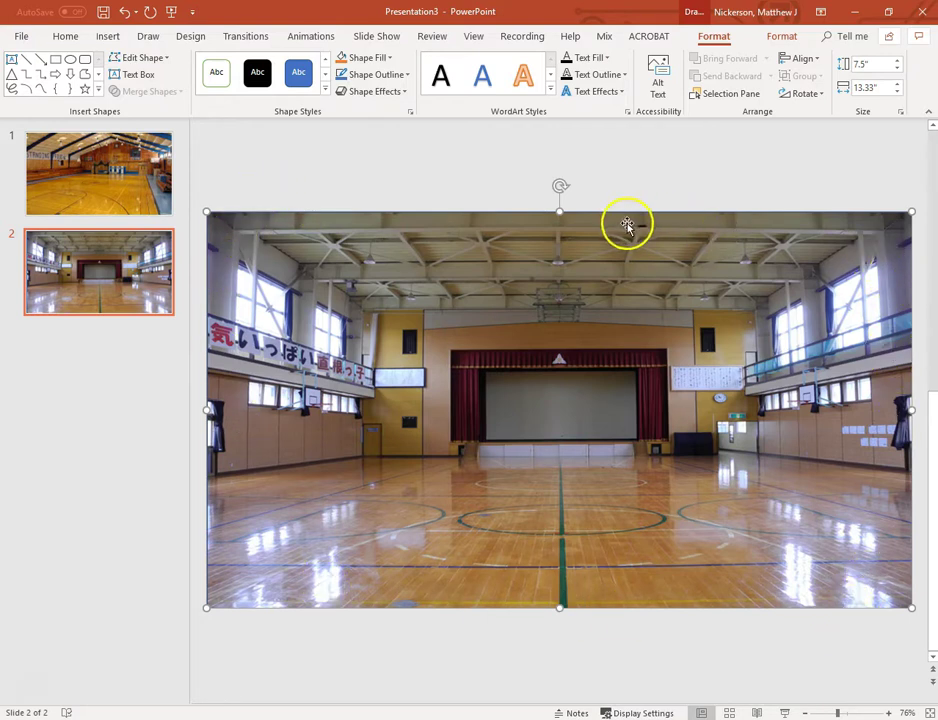
{"action": "left_click", "coordinate": [112, 38]}
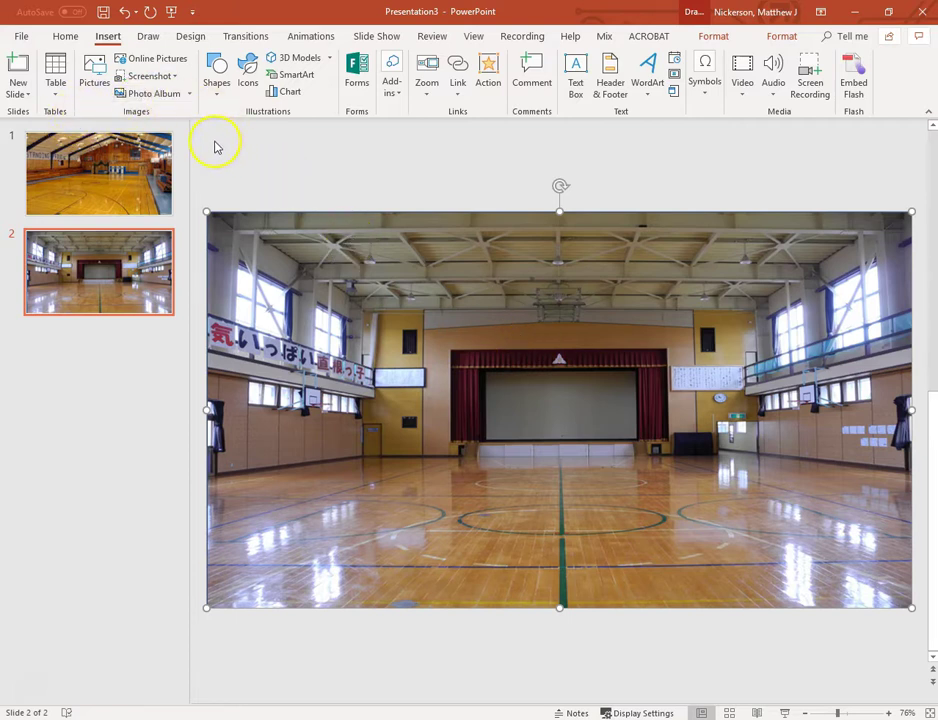
{"action": "left_click", "coordinate": [100, 72]}
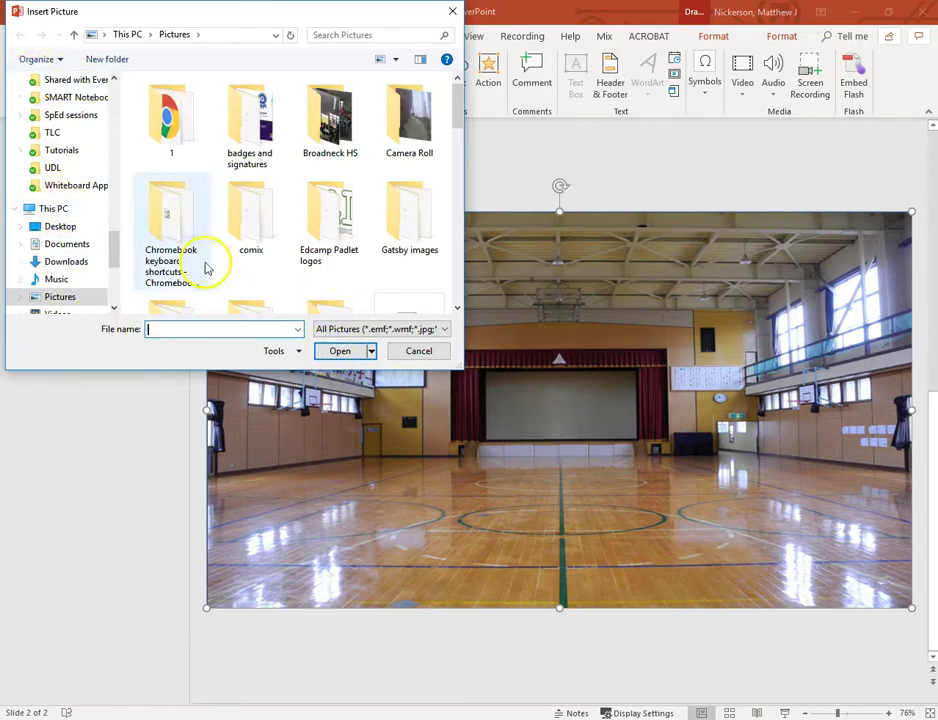
{"action": "left_click", "coordinate": [418, 351]}
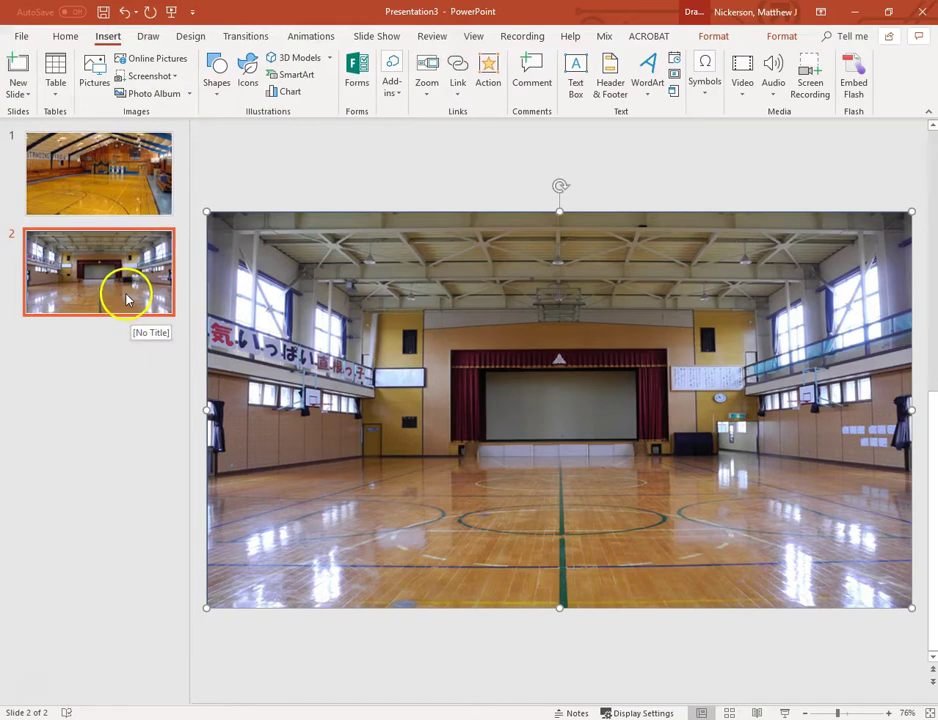
{"action": "left_click", "coordinate": [714, 36]}
{"action": "left_click", "coordinate": [190, 36]}
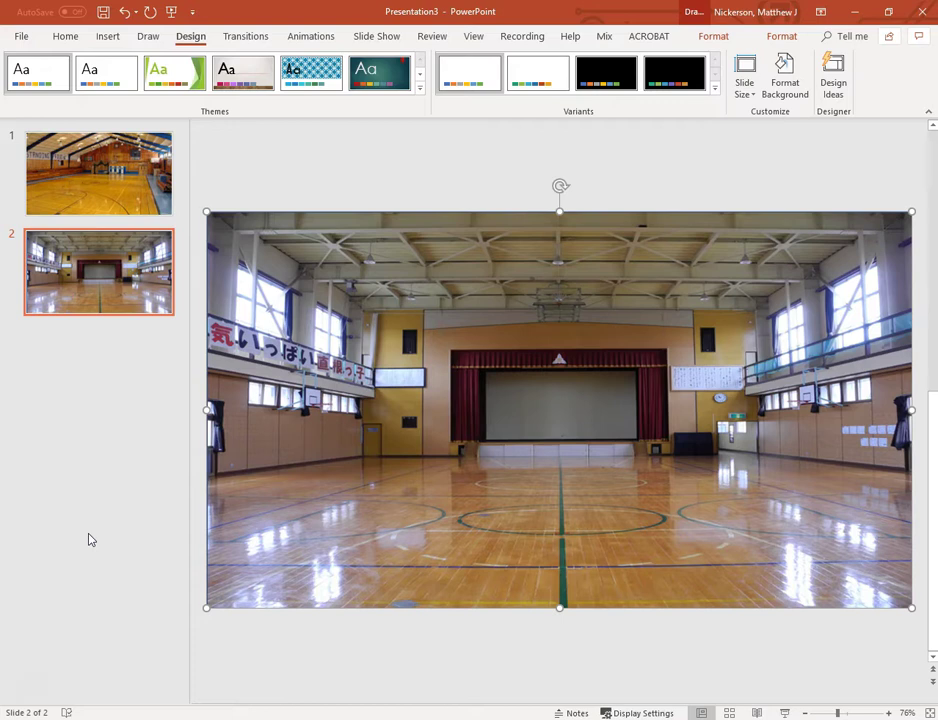
{"action": "left_click", "coordinate": [30, 697]}
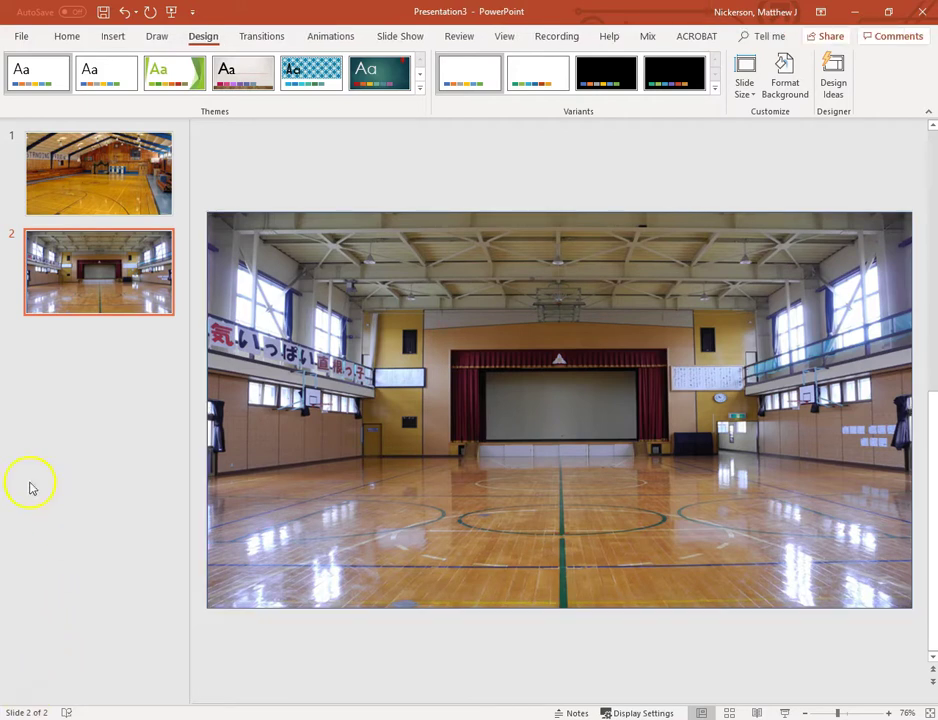
Step: Insert the walking-person icon from the People category and place it near the right wall of the gym
{"action": "left_click", "coordinate": [113, 36]}
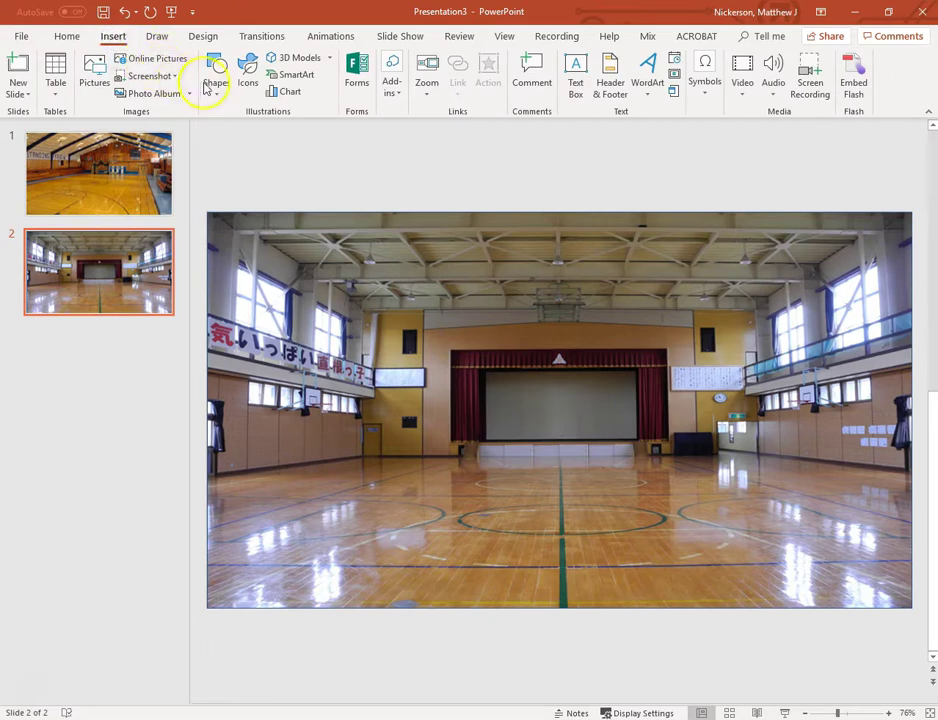
{"action": "left_click", "coordinate": [245, 78]}
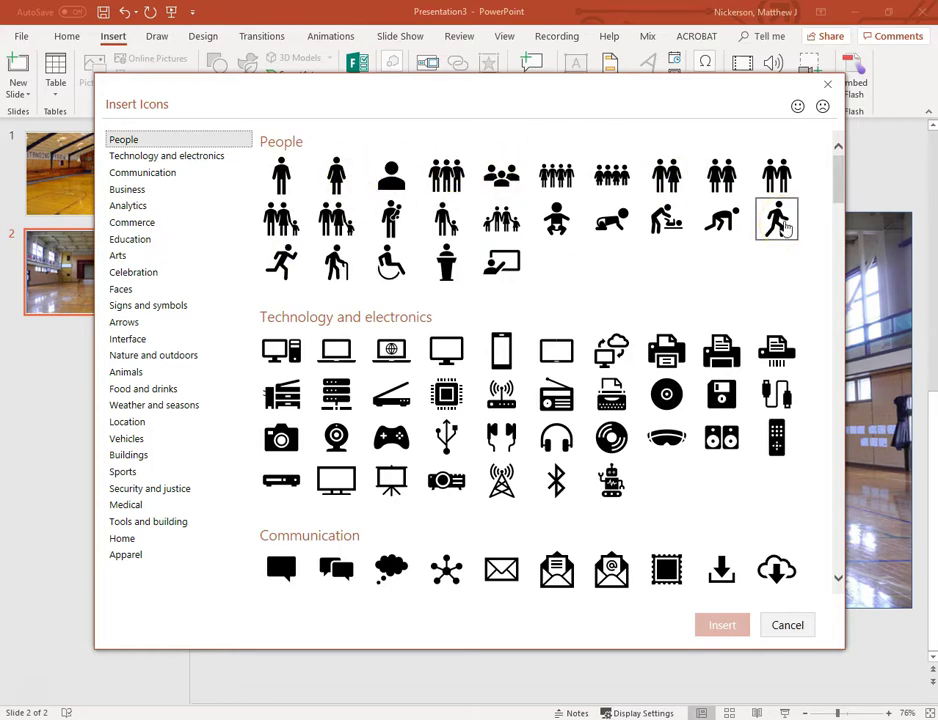
{"action": "double_click", "coordinate": [785, 227]}
{"action": "left_click_drag", "start_coordinate": [588, 433], "coordinate": [640, 505]}
{"action": "left_click_drag", "start_coordinate": [590, 395], "coordinate": [802, 385]}
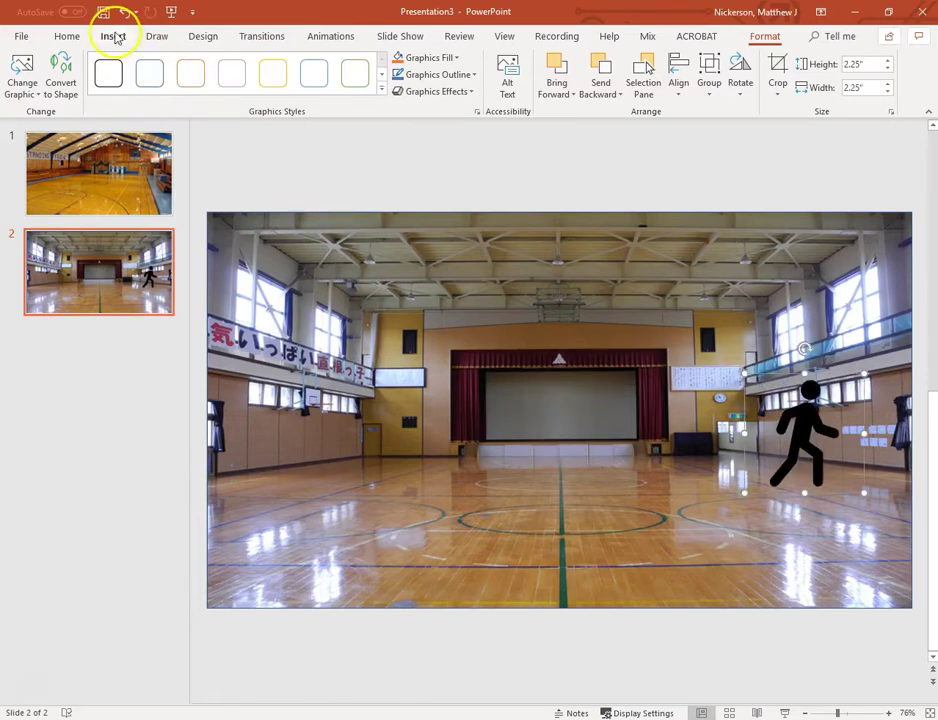
Step: Search the online pictures for "basketball players", keeping the results limited to Creative Commons
{"action": "left_click", "coordinate": [112, 36]}
{"action": "left_click", "coordinate": [145, 59]}
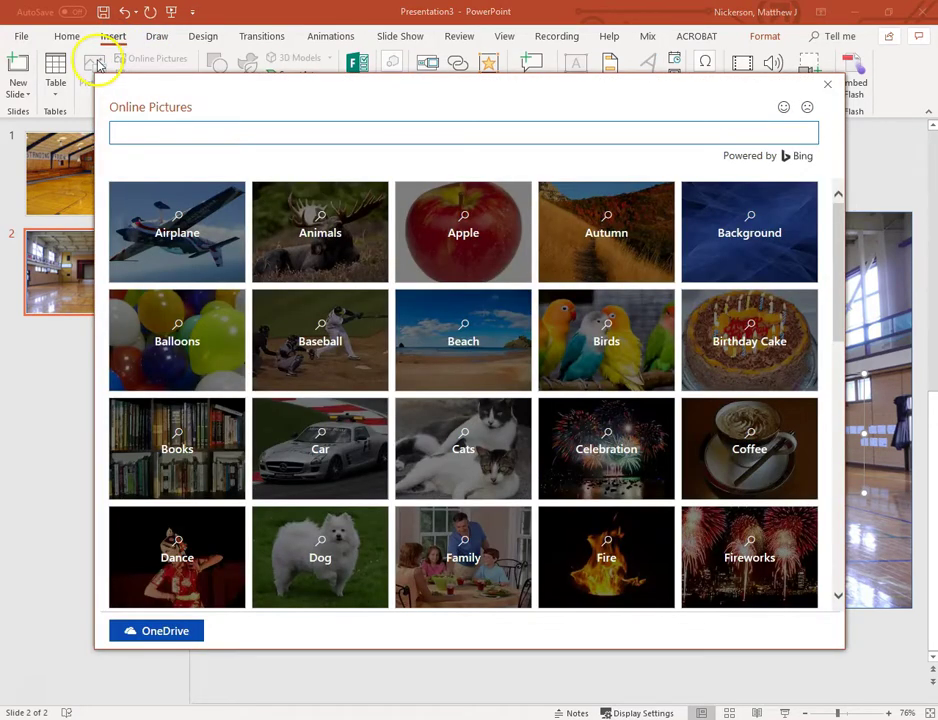
{"action": "left_click", "coordinate": [277, 124]}
{"action": "left_click", "coordinate": [277, 131]}
{"action": "type", "text": "basketball playetr"}
{"action": "key", "text": "BackSpace"}
{"action": "key", "text": "BackSpace"}
{"action": "type", "text": "rs"}
{"action": "key", "text": "Return"}
{"action": "left_click", "coordinate": [211, 194]}
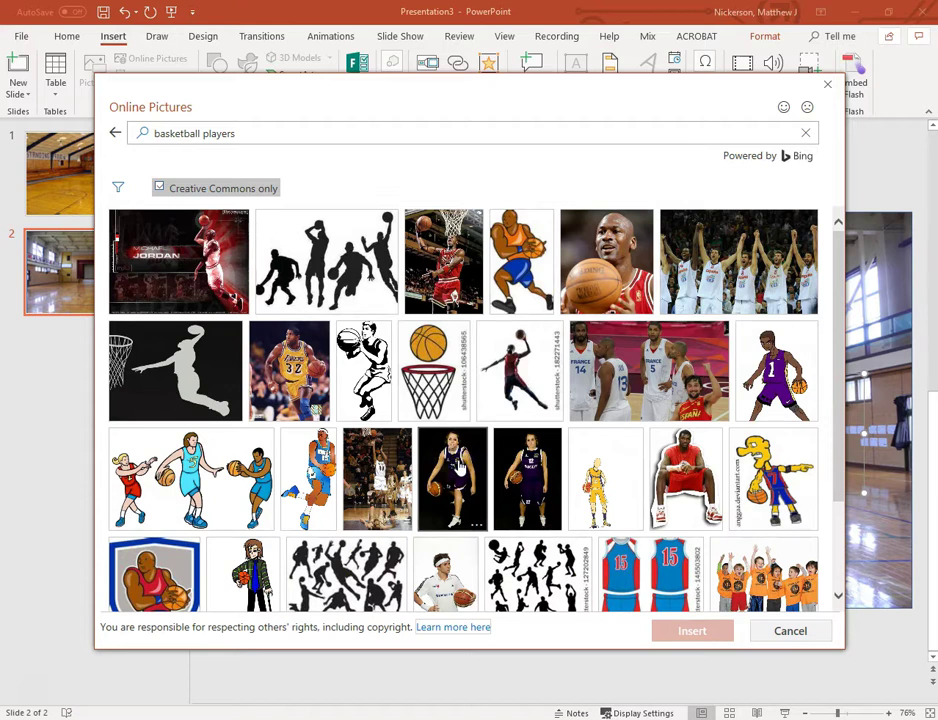
Step: Insert the two neighbouring photos of a basketball player in a dark uniform on a black background
{"action": "left_click", "coordinate": [475, 453]}
{"action": "left_click", "coordinate": [534, 444]}
{"action": "left_click", "coordinate": [628, 597]}
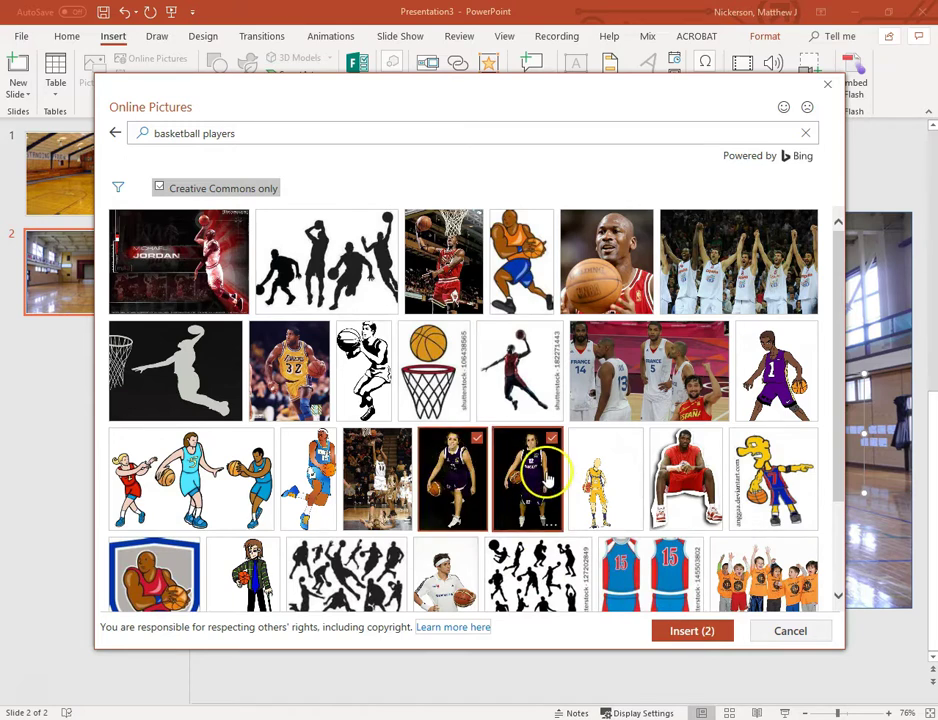
{"action": "left_click", "coordinate": [679, 629]}
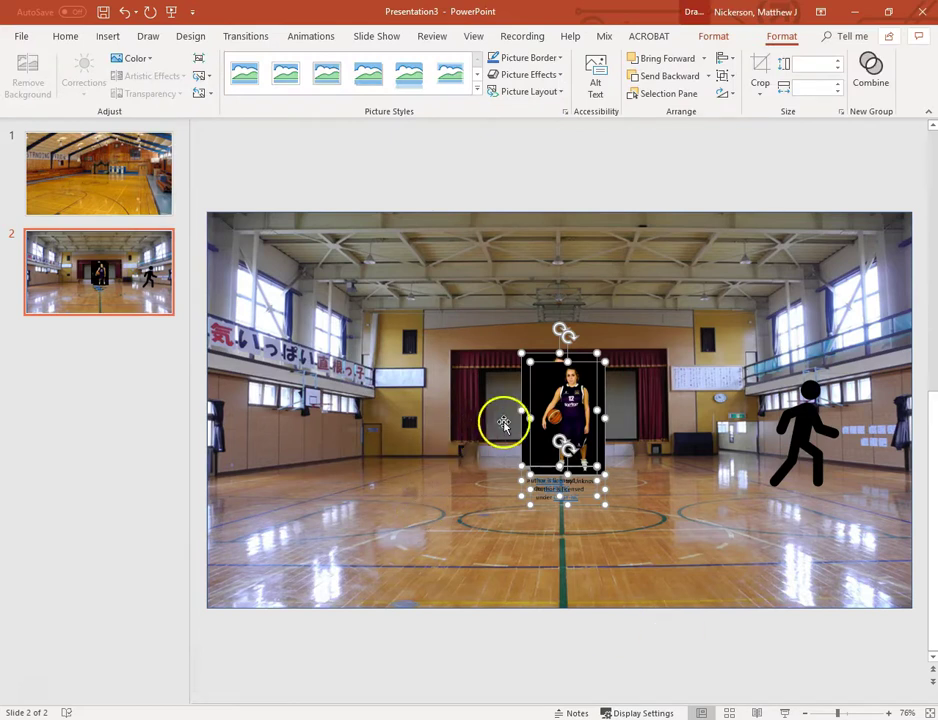
Step: Separate the two player photos from their attribution texts and place them side by side in front of the stage
{"action": "left_click_drag", "start_coordinate": [513, 425], "coordinate": [651, 485]}
{"action": "left_click_drag", "start_coordinate": [451, 457], "coordinate": [552, 497]}
{"action": "left_click_drag", "start_coordinate": [649, 507], "coordinate": [654, 476]}
{"action": "left_click_drag", "start_coordinate": [536, 470], "coordinate": [544, 440]}
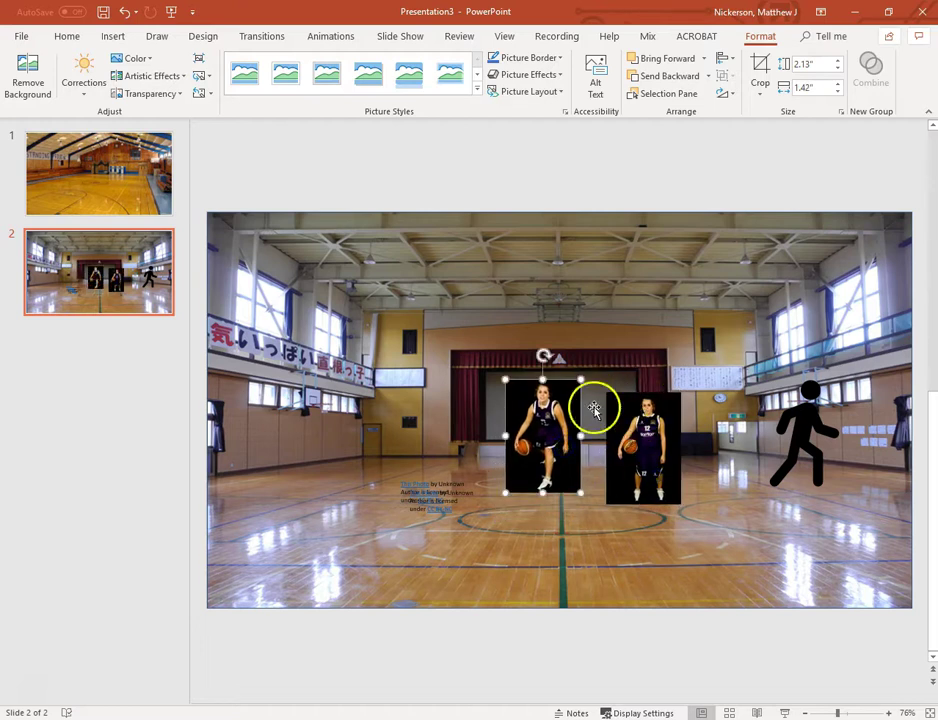
{"action": "left_click", "coordinate": [389, 471]}
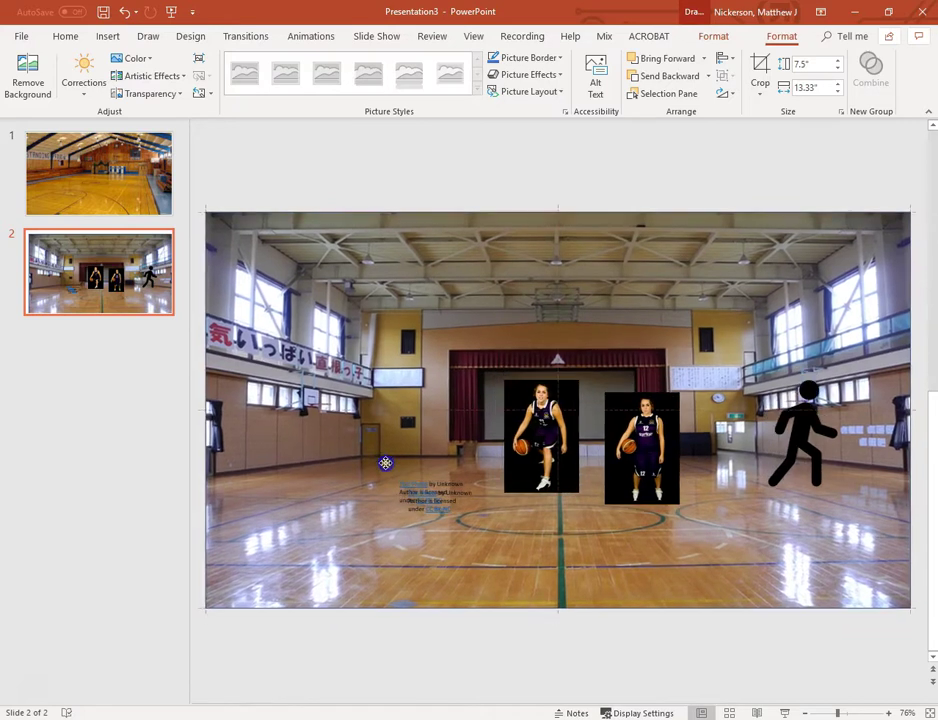
Step: Delete the two photo attribution texts and enlarge the dribbling player's photo to about 6.49 by 4.32 inches
{"action": "left_click", "coordinate": [432, 500]}
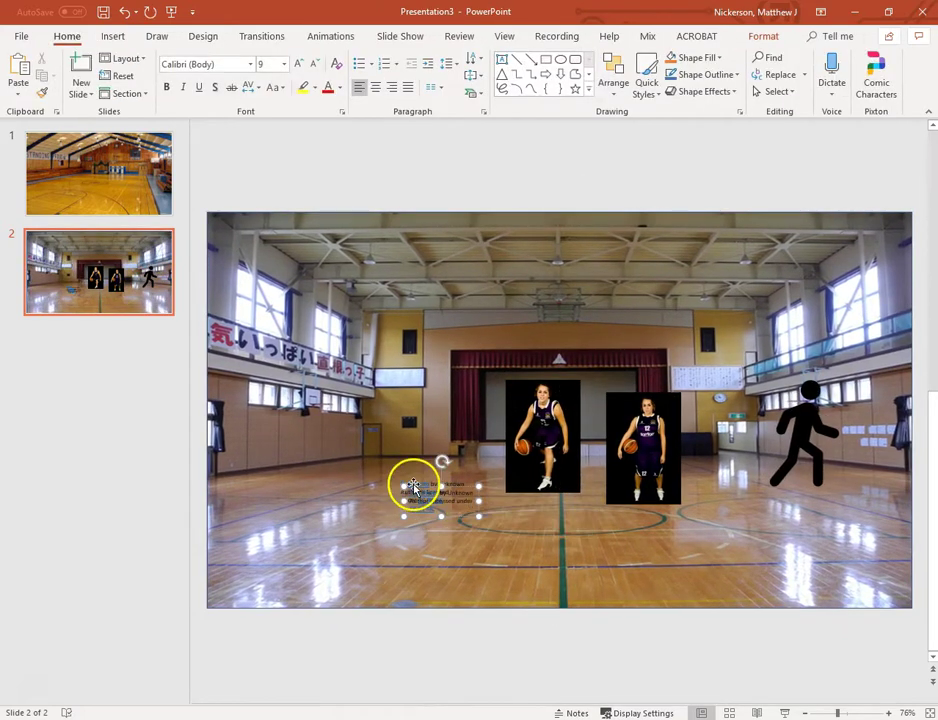
{"action": "left_click", "coordinate": [413, 482]}
{"action": "left_click_drag", "start_coordinate": [523, 404], "coordinate": [337, 250]}
{"action": "left_click_drag", "start_coordinate": [497, 494], "coordinate": [565, 593]}
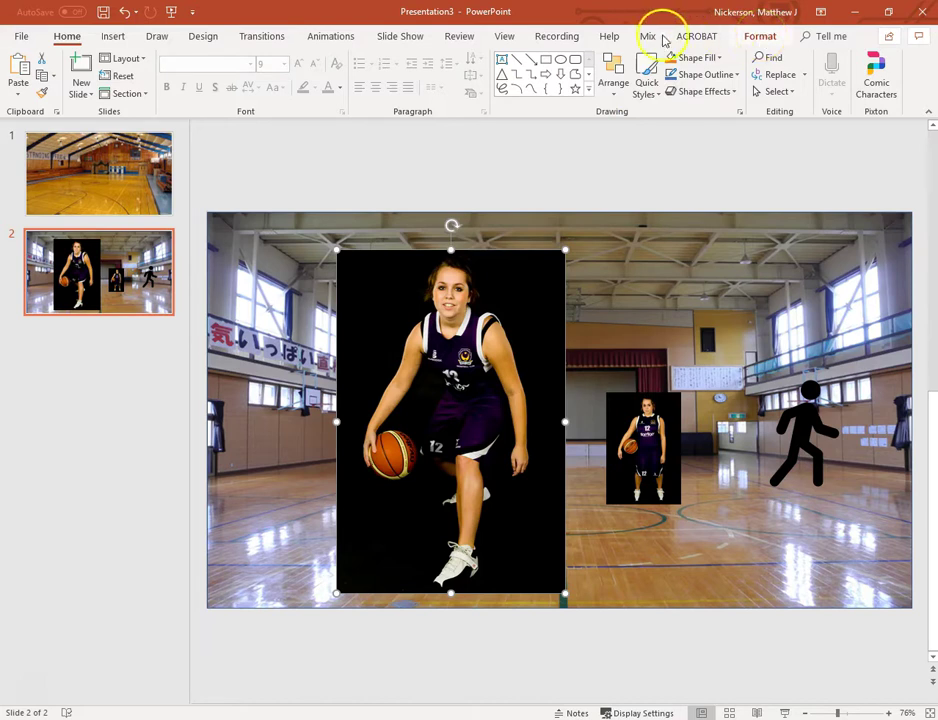
Step: Start background removal on the dribbling player's photo and mark the hair and the front shoe as areas to keep
{"action": "left_click", "coordinate": [760, 36]}
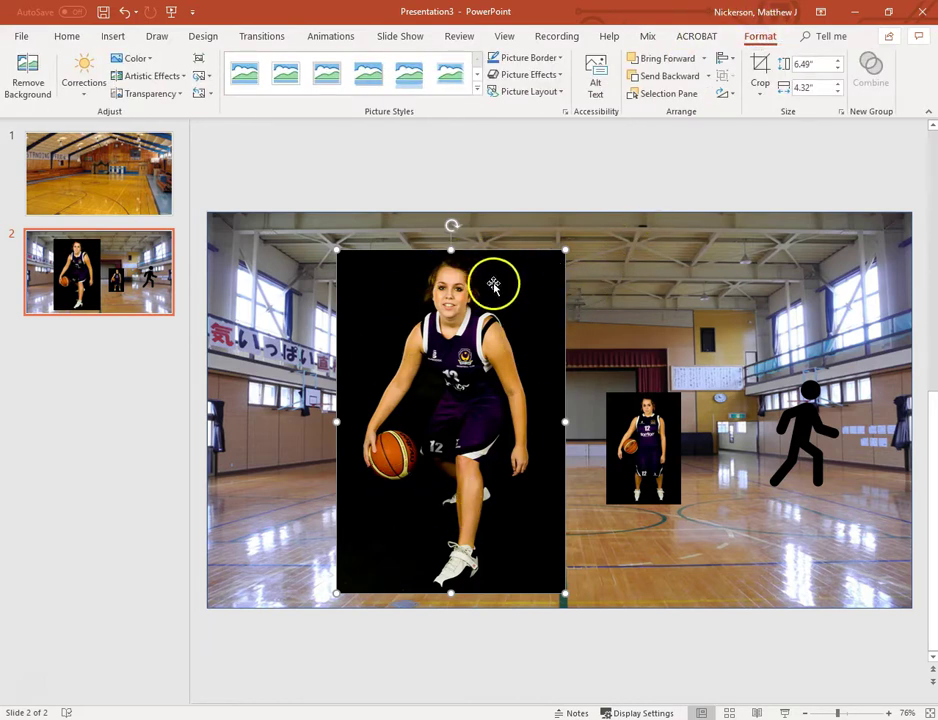
{"action": "left_click", "coordinate": [27, 88]}
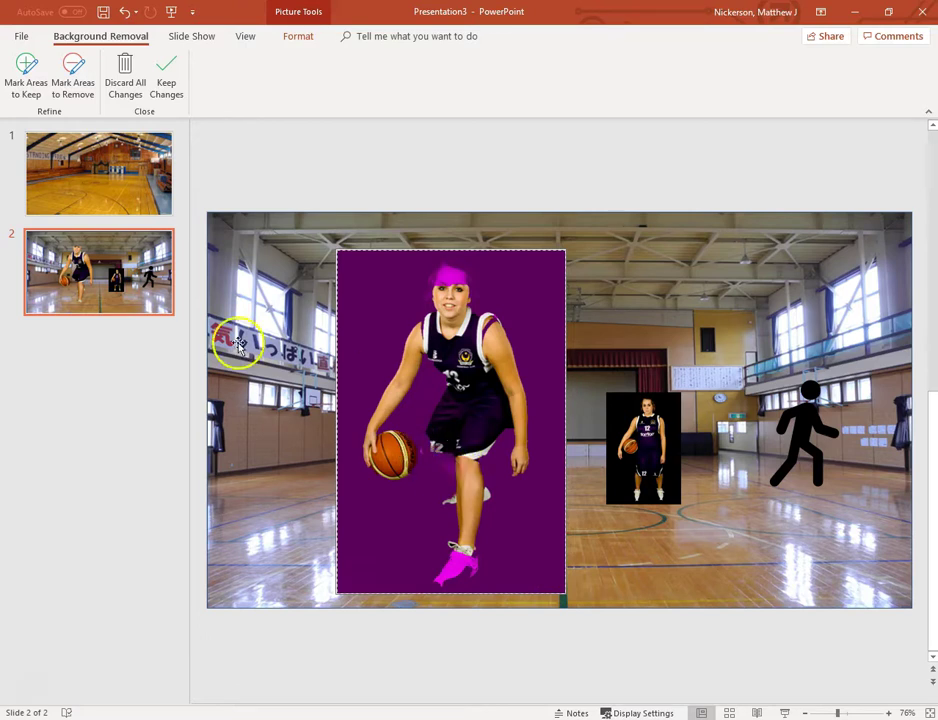
{"action": "left_click", "coordinate": [28, 74]}
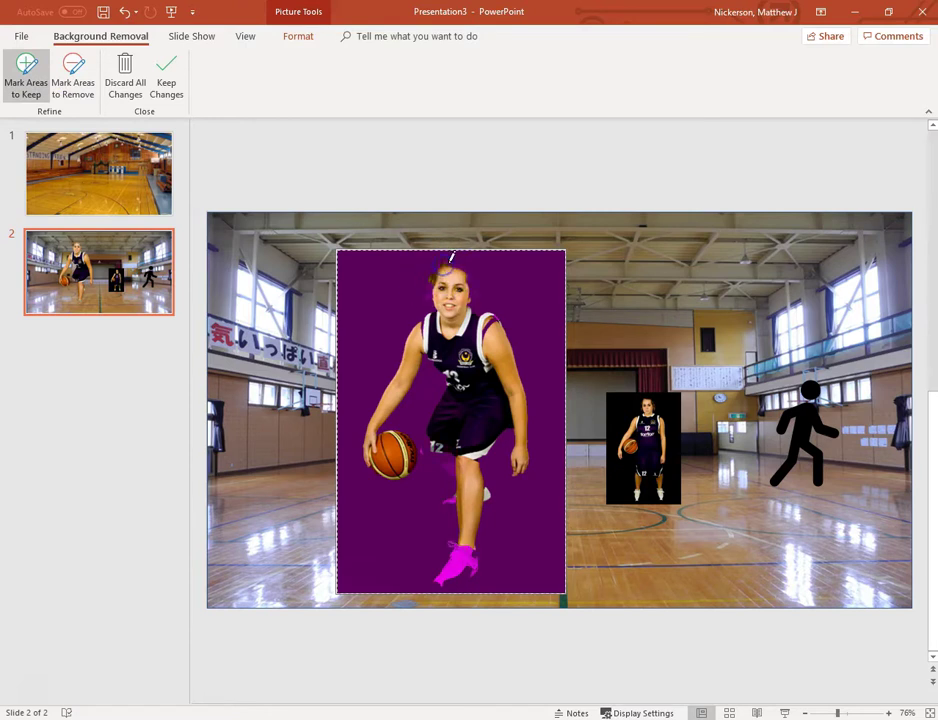
{"action": "left_click_drag", "start_coordinate": [457, 262], "coordinate": [458, 494]}
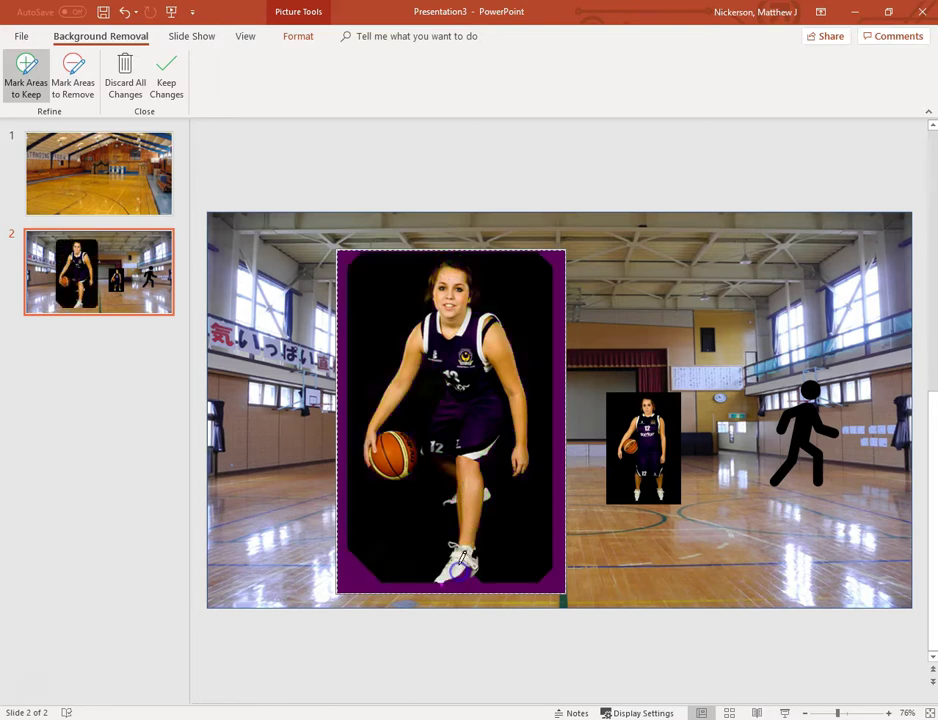
Step: Mark the leftover black areas around the dribbling player's ball, legs and head for removal and finish the cut-out
{"action": "left_click", "coordinate": [73, 74]}
{"action": "left_click_drag", "start_coordinate": [412, 477], "coordinate": [431, 572]}
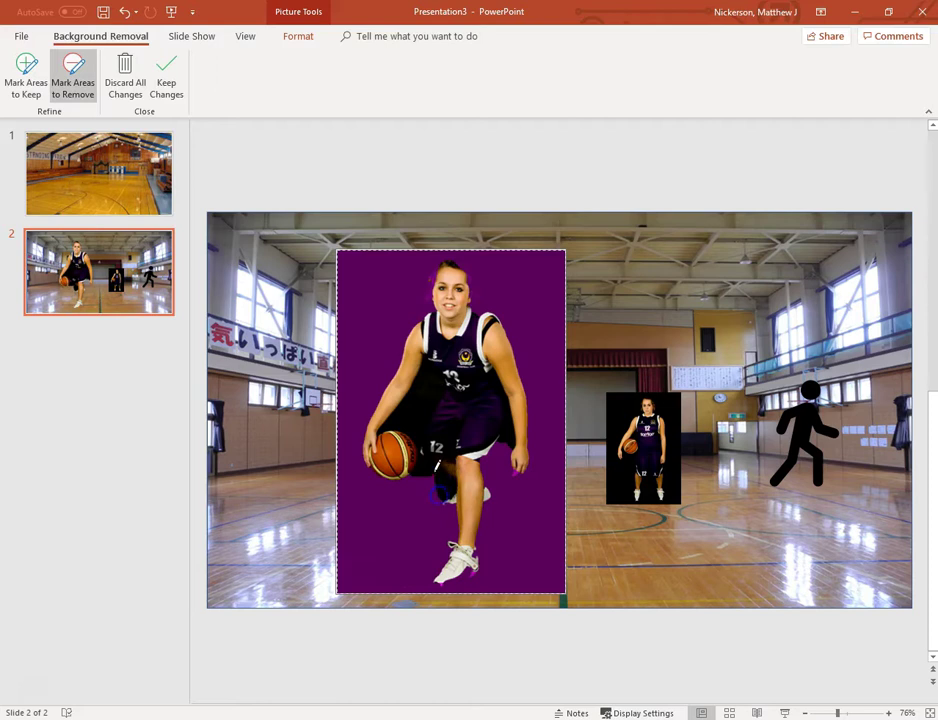
{"action": "left_click_drag", "start_coordinate": [499, 405], "coordinate": [507, 438]}
{"action": "left_click_drag", "start_coordinate": [443, 467], "coordinate": [442, 468]}
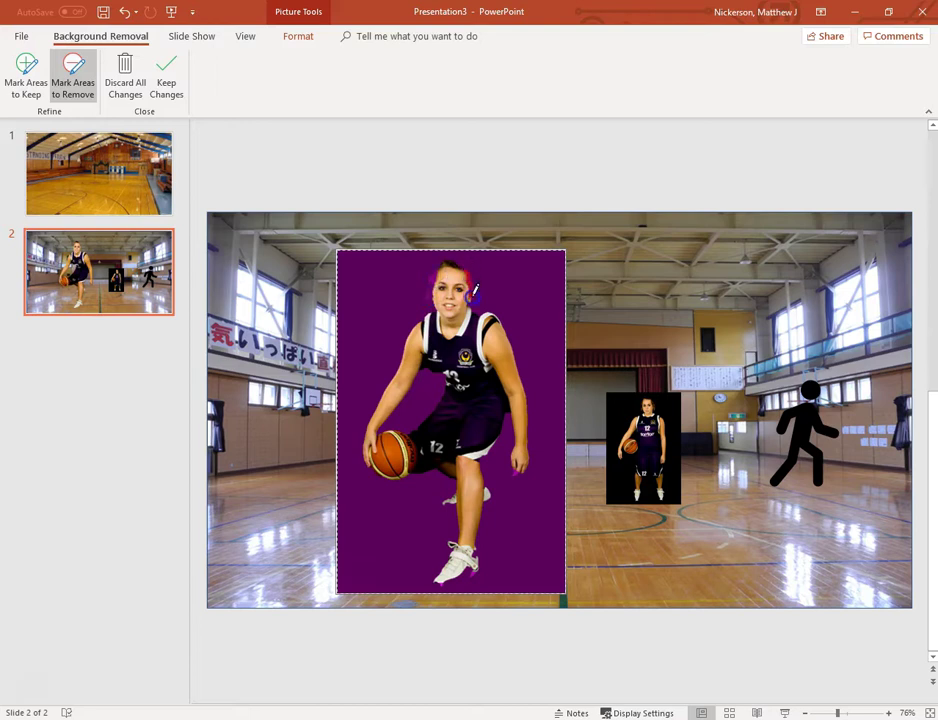
{"action": "key", "text": "Escape"}
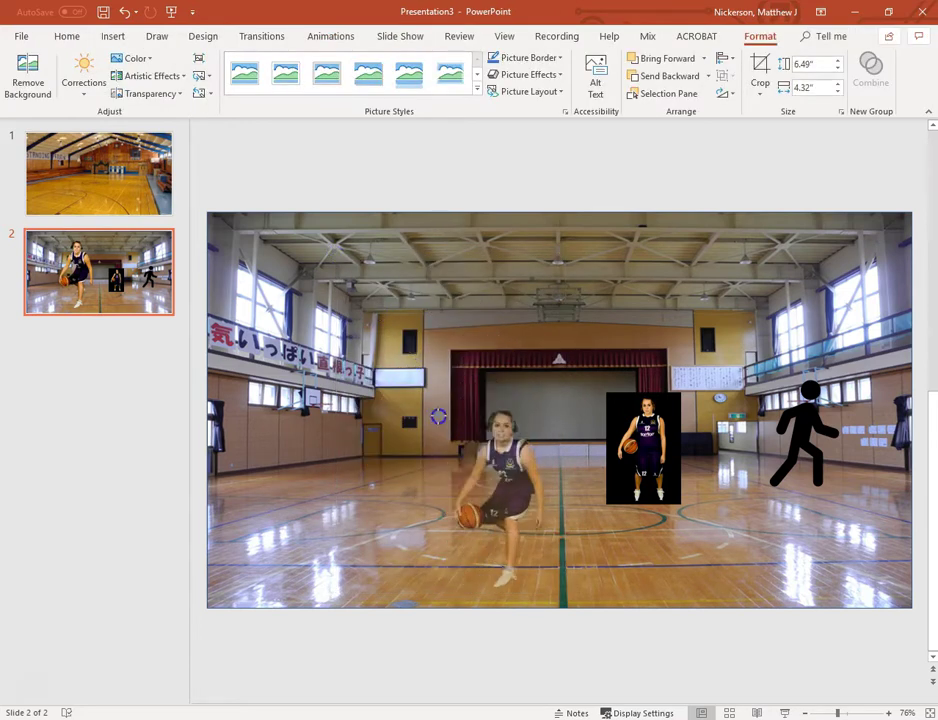
Step: Shrink the cut-out dribbling player onto the floor beside the stage and enlarge the standing player's photo to about 6.57 by 4.33 inches
{"action": "left_click", "coordinate": [530, 509]}
{"action": "left_click_drag", "start_coordinate": [530, 509], "coordinate": [429, 410]}
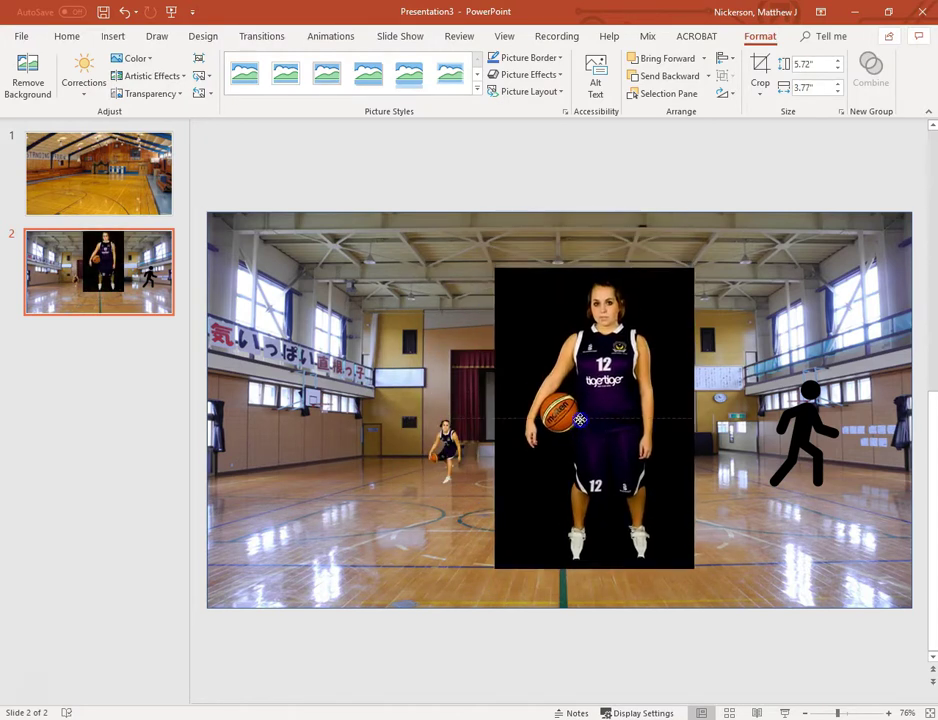
{"action": "left_click", "coordinate": [575, 335]}
Step: Remove the standing player's background, keeping the hair and shoes, and shrink the cut-out to about 1.59 by 1.05 inches next to the dribbling player
{"action": "left_click", "coordinate": [28, 80]}
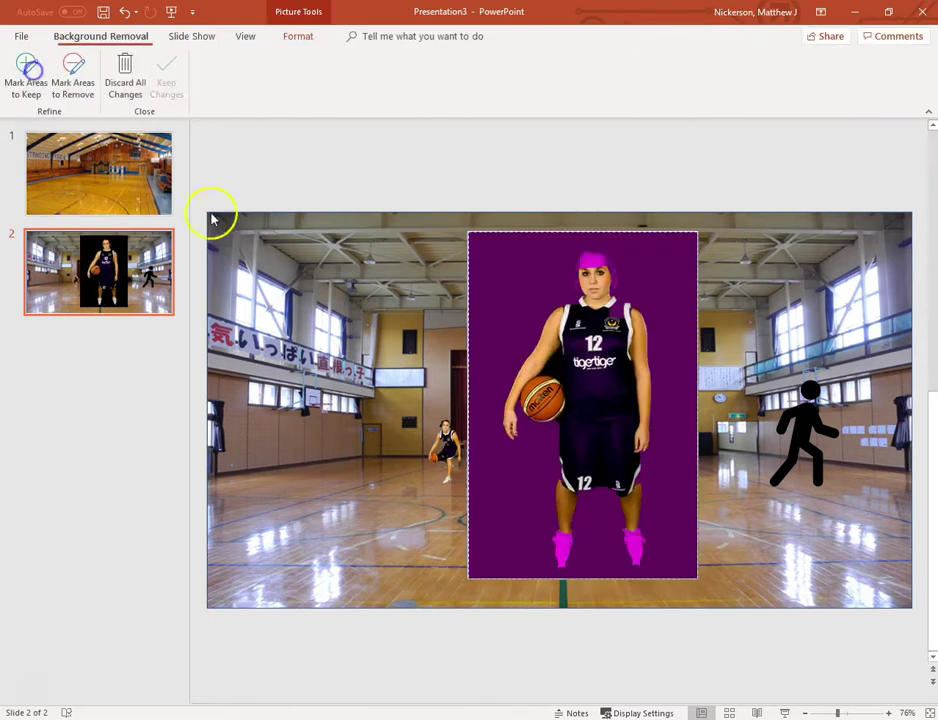
{"action": "left_click", "coordinate": [580, 250]}
{"action": "left_click", "coordinate": [124, 12]}
{"action": "left_click", "coordinate": [563, 556]}
{"action": "left_click", "coordinate": [635, 556]}
{"action": "left_click", "coordinate": [593, 260]}
{"action": "left_click", "coordinate": [595, 246]}
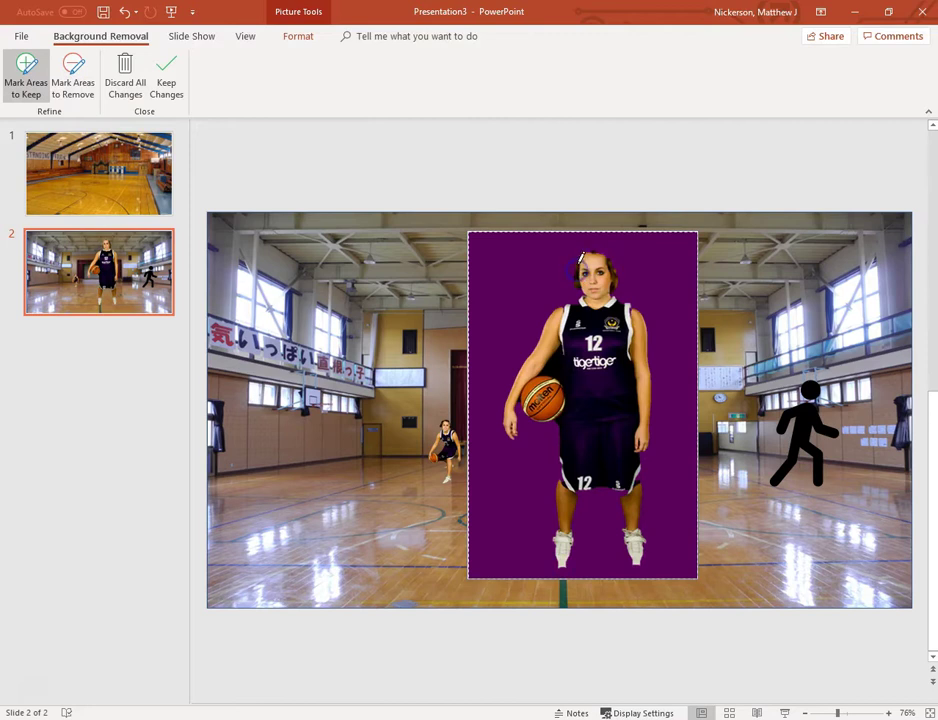
{"action": "left_click", "coordinate": [600, 244]}
{"action": "left_click", "coordinate": [195, 130]}
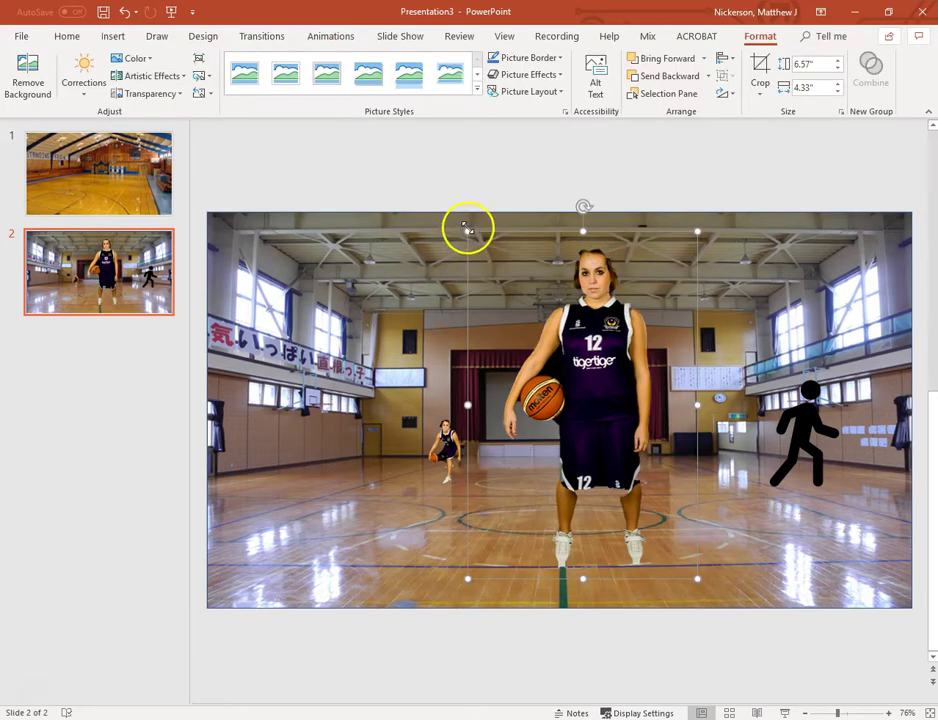
{"action": "left_click_drag", "start_coordinate": [469, 231], "coordinate": [498, 433]}
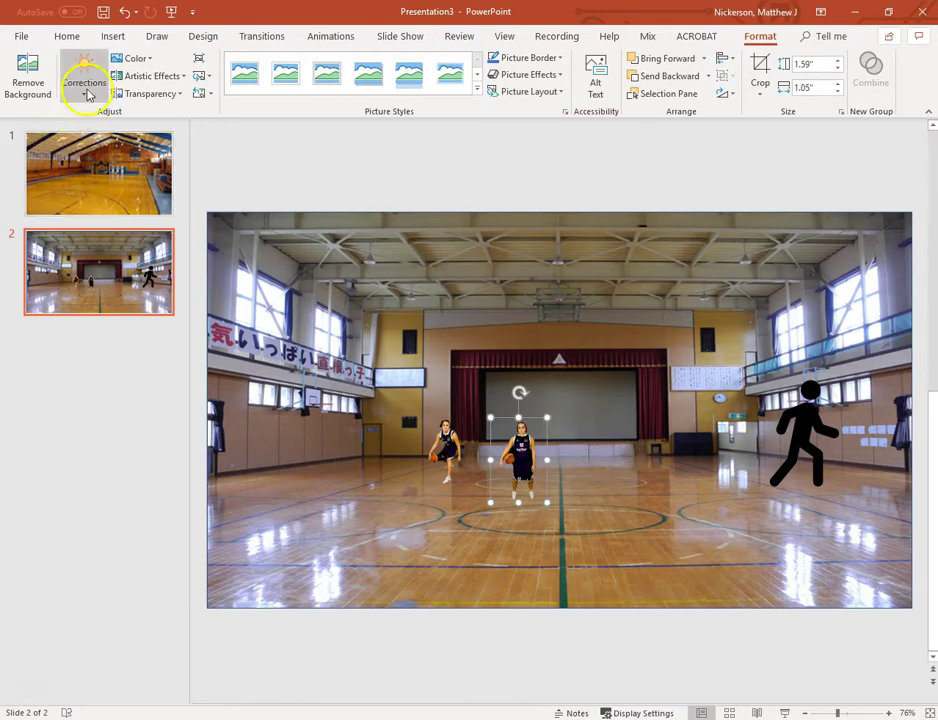
Step: Search the online pictures for "basketball players.png" and browse the Creative Commons results
{"action": "left_click", "coordinate": [108, 40]}
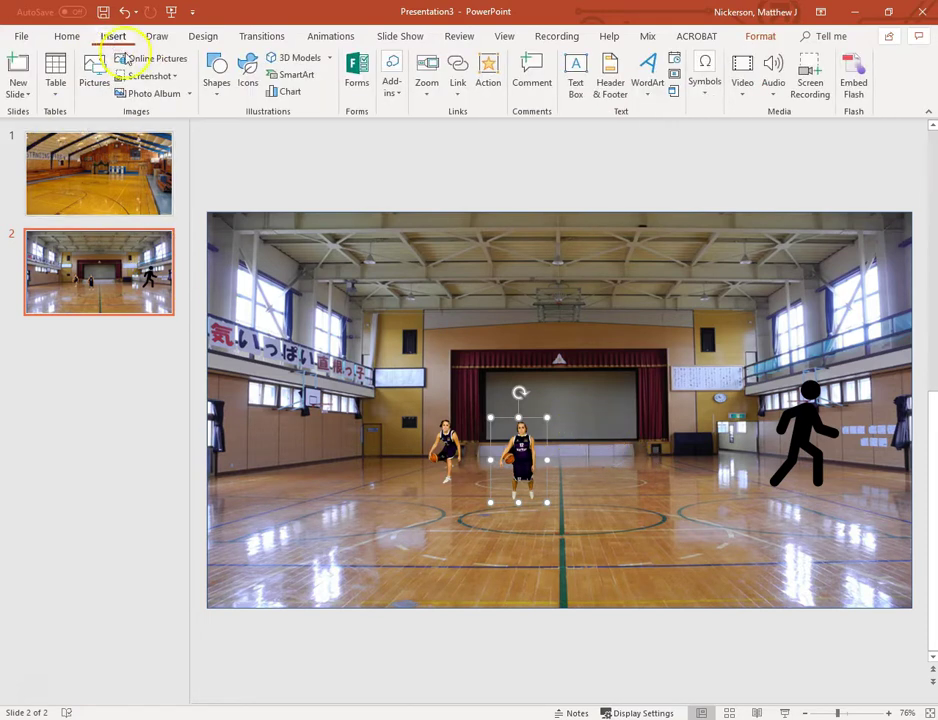
{"action": "left_click", "coordinate": [136, 62]}
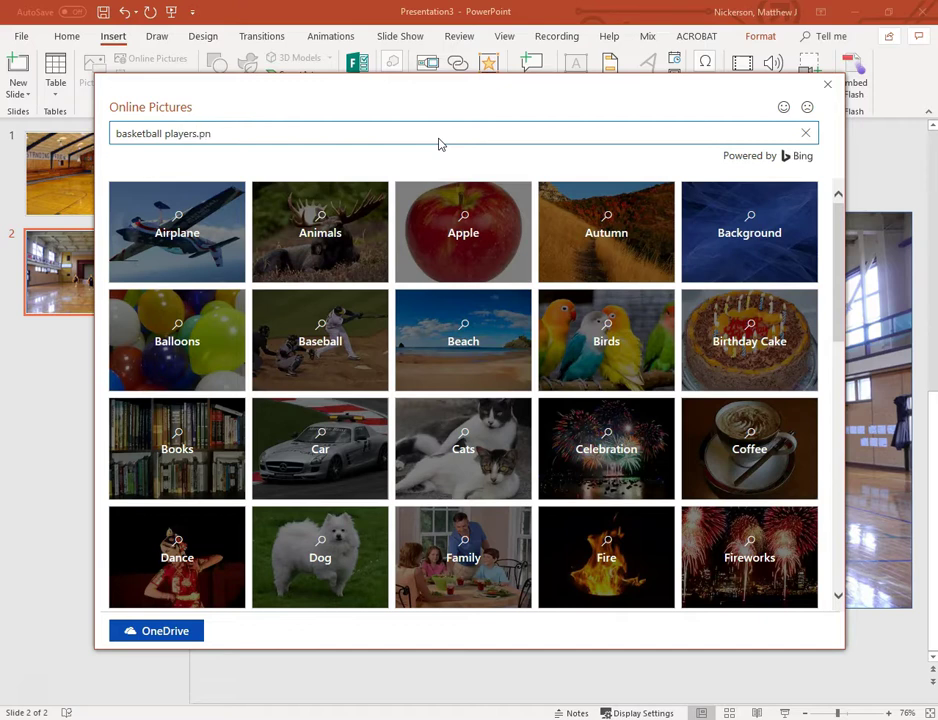
{"action": "key", "text": "Return"}
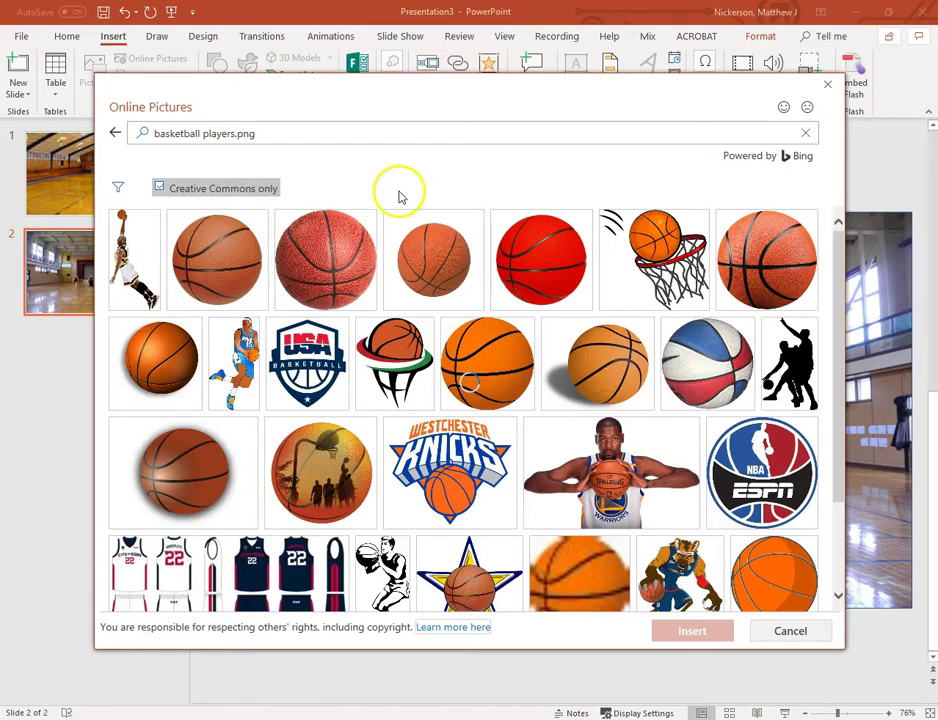
{"action": "scroll", "coordinate": [377, 405], "scroll_direction": "down", "scroll_amount": 10}
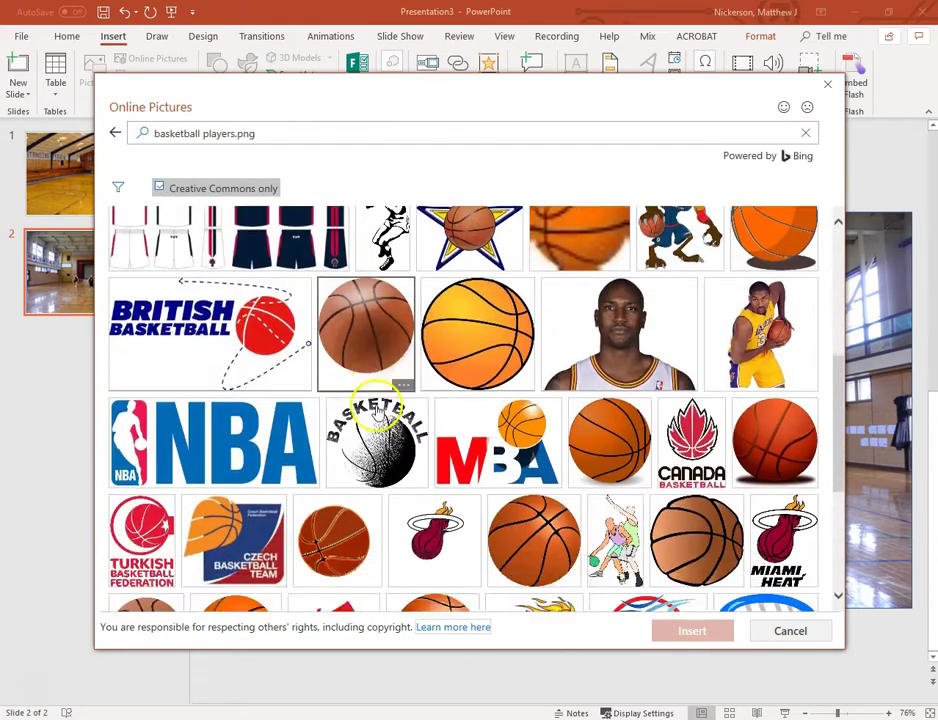
{"action": "scroll", "coordinate": [377, 405], "scroll_direction": "up", "scroll_amount": 5}
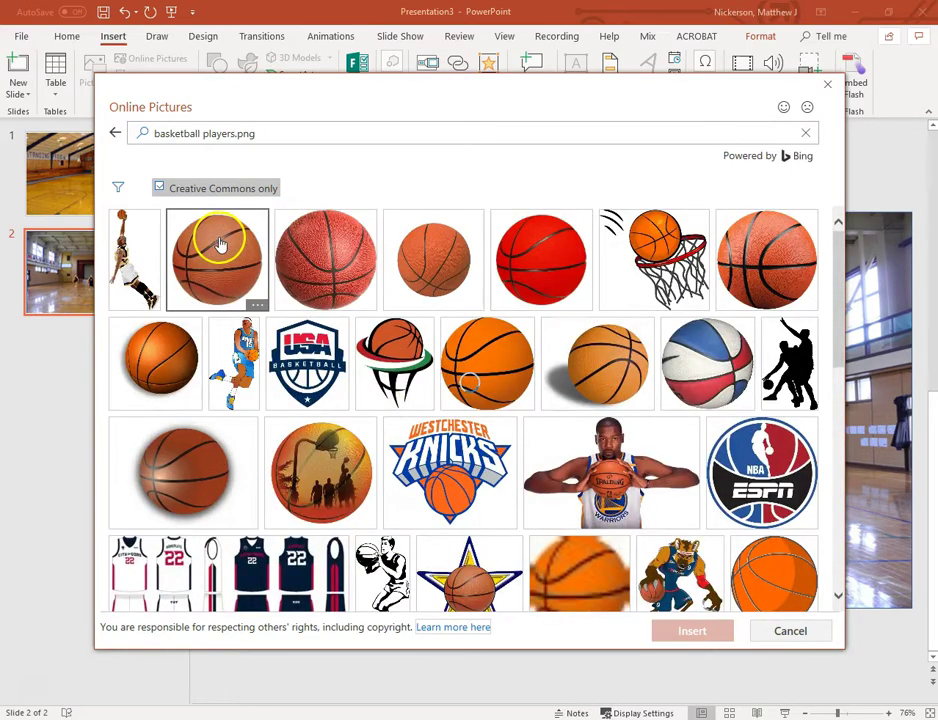
Step: Insert the dunking player, the black two-player silhouette and the Warriors player holding a ball
{"action": "left_click", "coordinate": [152, 263]}
{"action": "left_click", "coordinate": [688, 428]}
{"action": "left_click", "coordinate": [688, 630]}
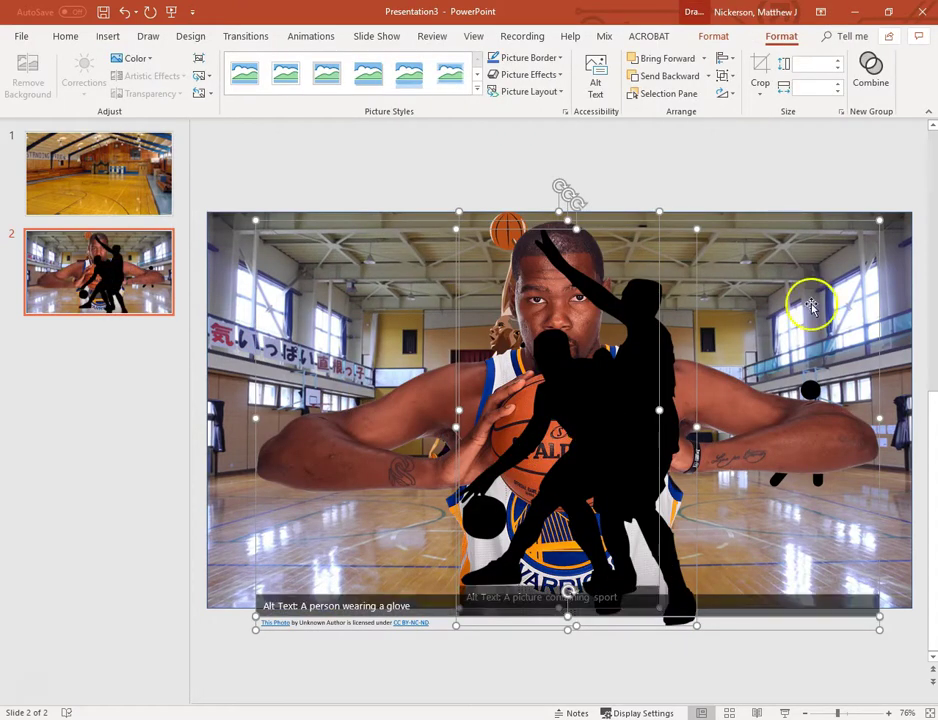
Step: Shrink the two-player silhouette and move it to the left side of the court, and shrink the Warriors player into the slide's lower-right corner
{"action": "left_click", "coordinate": [538, 362]}
{"action": "left_click_drag", "start_coordinate": [458, 232], "coordinate": [590, 455]}
{"action": "left_click_drag", "start_coordinate": [640, 540], "coordinate": [747, 540]}
{"action": "left_click_drag", "start_coordinate": [801, 527], "coordinate": [345, 488]}
{"action": "left_click_drag", "start_coordinate": [268, 237], "coordinate": [658, 492]}
Step: Shrink the dunking player and place it at the basketball hoop on the gym's left wall
{"action": "left_click", "coordinate": [444, 251]}
{"action": "left_click_drag", "start_coordinate": [460, 211], "coordinate": [580, 452]}
{"action": "left_click_drag", "start_coordinate": [603, 545], "coordinate": [630, 449]}
{"action": "left_click_drag", "start_coordinate": [597, 352], "coordinate": [639, 398]}
{"action": "left_click", "coordinate": [645, 456]}
{"action": "left_click_drag", "start_coordinate": [633, 454], "coordinate": [373, 456]}
{"action": "left_click", "coordinate": [341, 398]}
{"action": "mouse_move", "coordinate": [338, 389]}
{"action": "left_mouse_down"}
{"action": "mouse_move", "coordinate": [348, 401]}
{"action": "mouse_move", "coordinate": [336, 385]}
{"action": "left_mouse_up"}
Step: Move the two-player silhouette onto the floor below the dribbling player and delete the remaining attribution text under the slide
{"action": "left_click_drag", "start_coordinate": [260, 482], "coordinate": [409, 519]}
{"action": "left_click", "coordinate": [267, 622]}
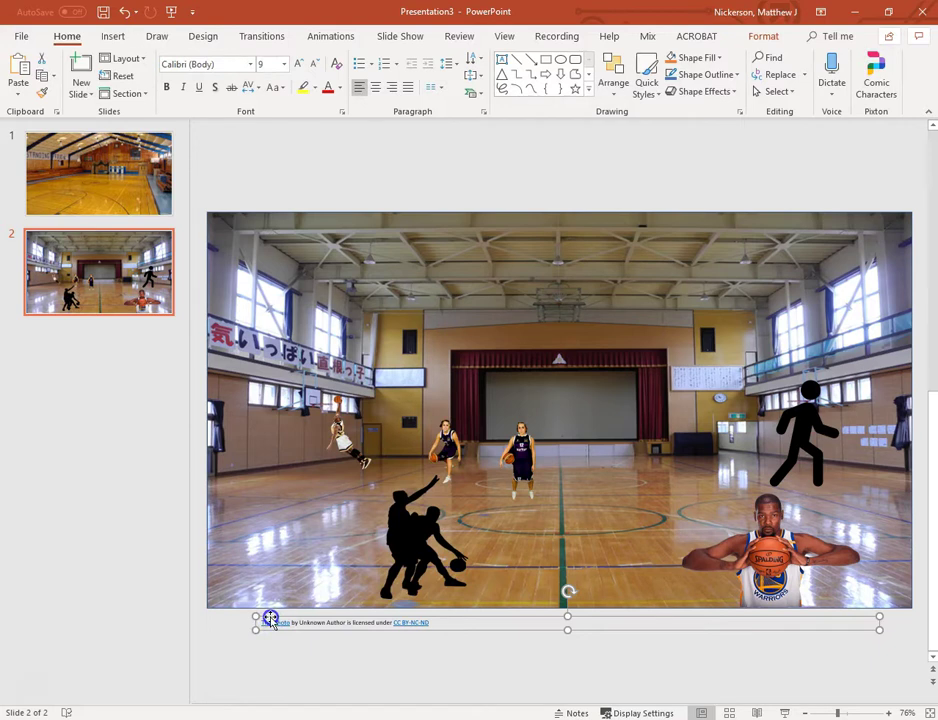
{"action": "key", "text": "Delete"}
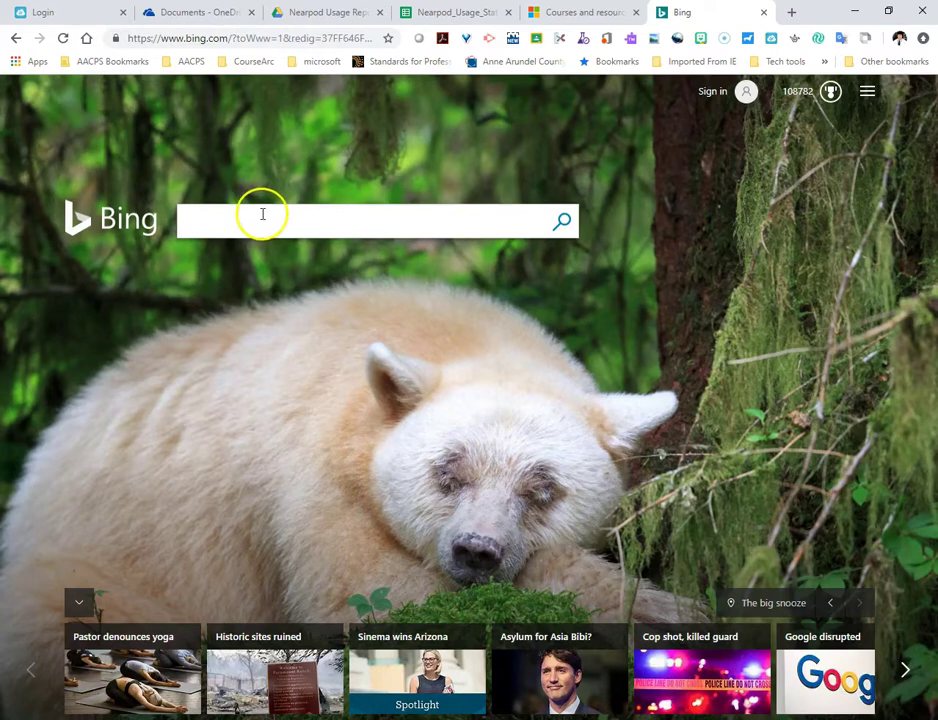
Step: Search Bing for "basketball players.png" and browse the image results
{"action": "type", "text": "basketball "}
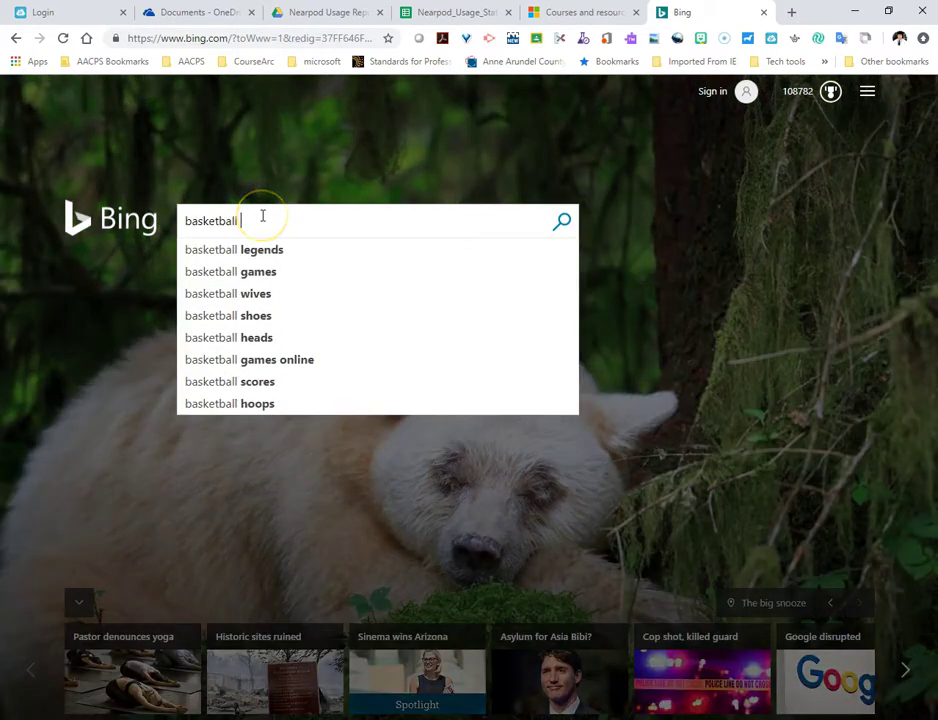
{"action": "type", "text": "players"}
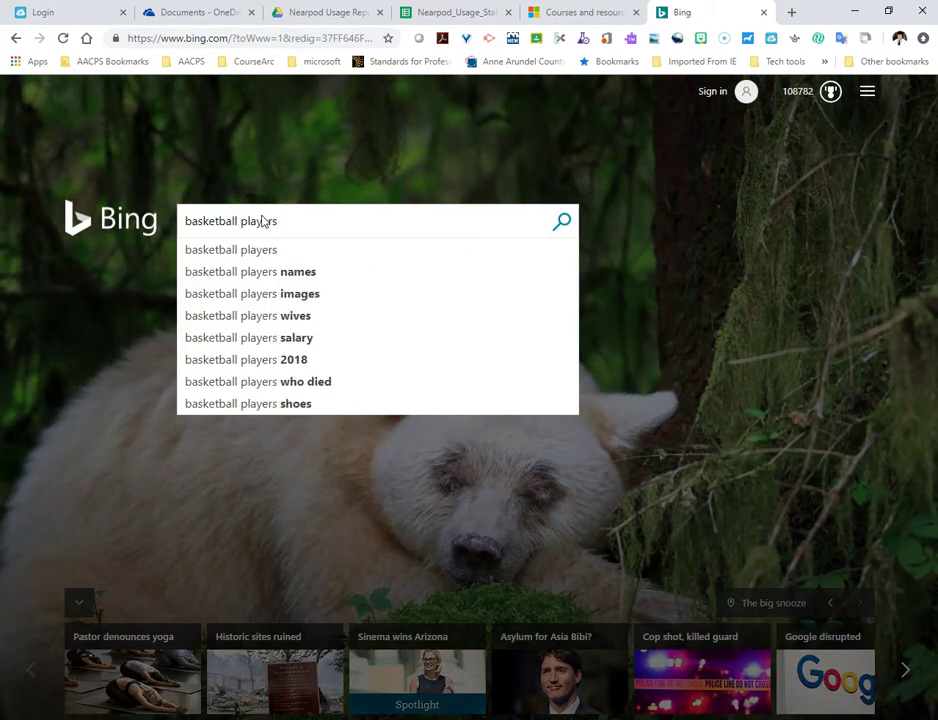
{"action": "type", "text": ".png"}
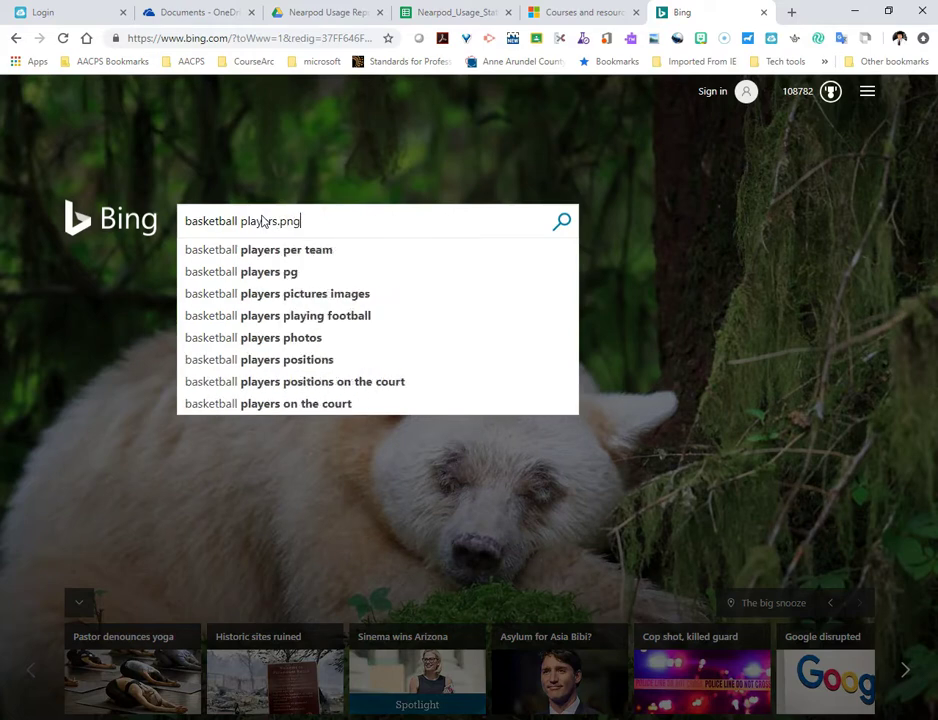
{"action": "key", "text": "Return"}
{"action": "left_click", "coordinate": [144, 146]}
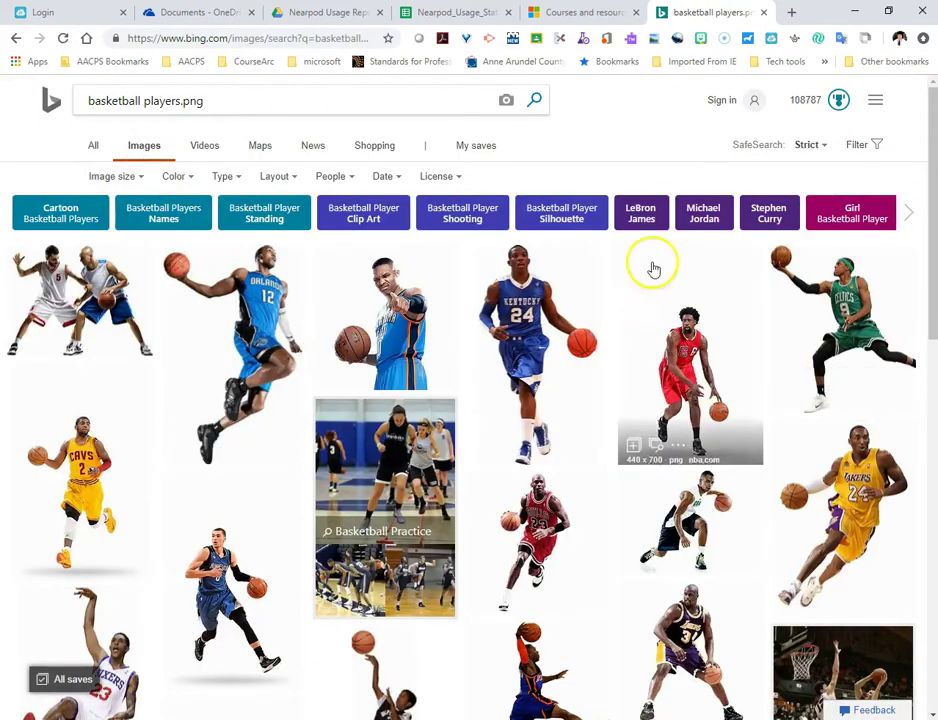
{"action": "scroll", "coordinate": [233, 455], "scroll_direction": "down", "scroll_amount": 10}
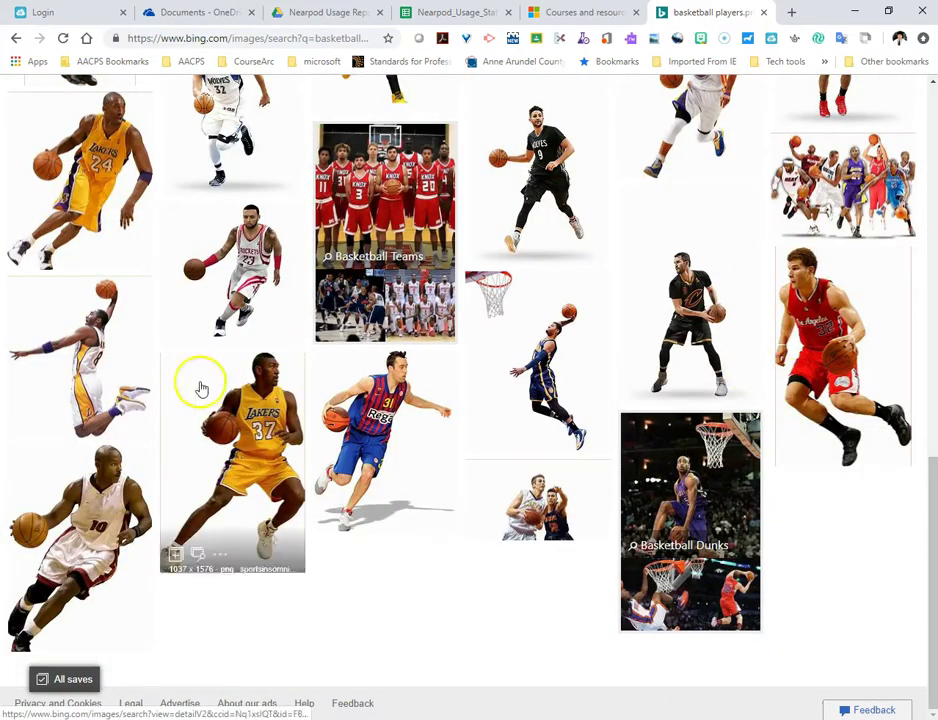
{"action": "scroll", "coordinate": [183, 497], "scroll_direction": "up", "scroll_amount": 15}
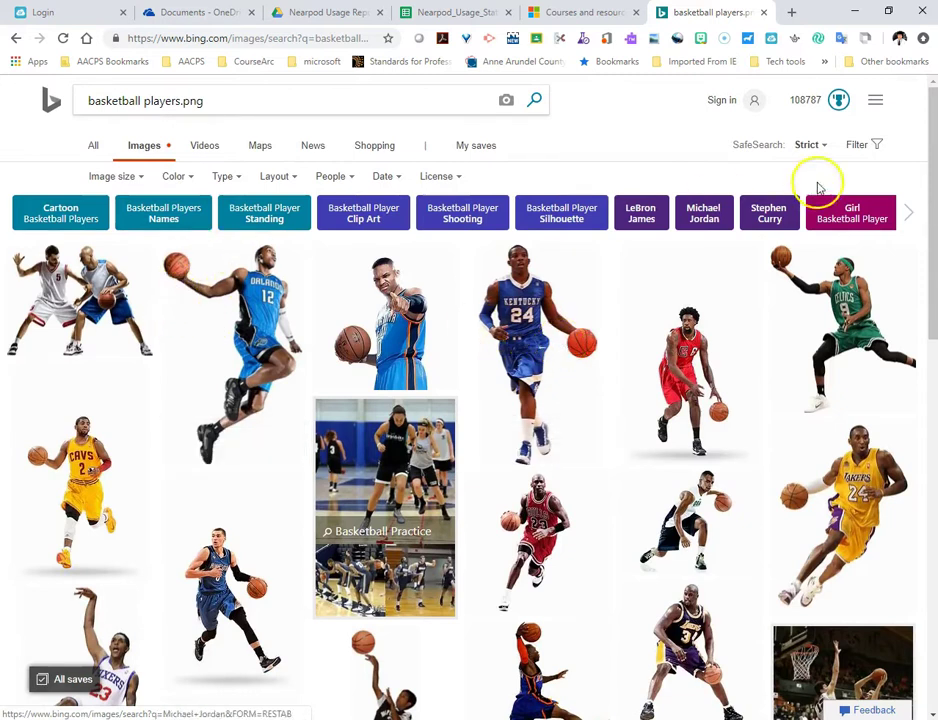
Step: Filter the image results to the Clipart type and look through them
{"action": "left_click", "coordinate": [863, 148]}
{"action": "left_click", "coordinate": [863, 148]}
{"action": "left_click", "coordinate": [246, 177]}
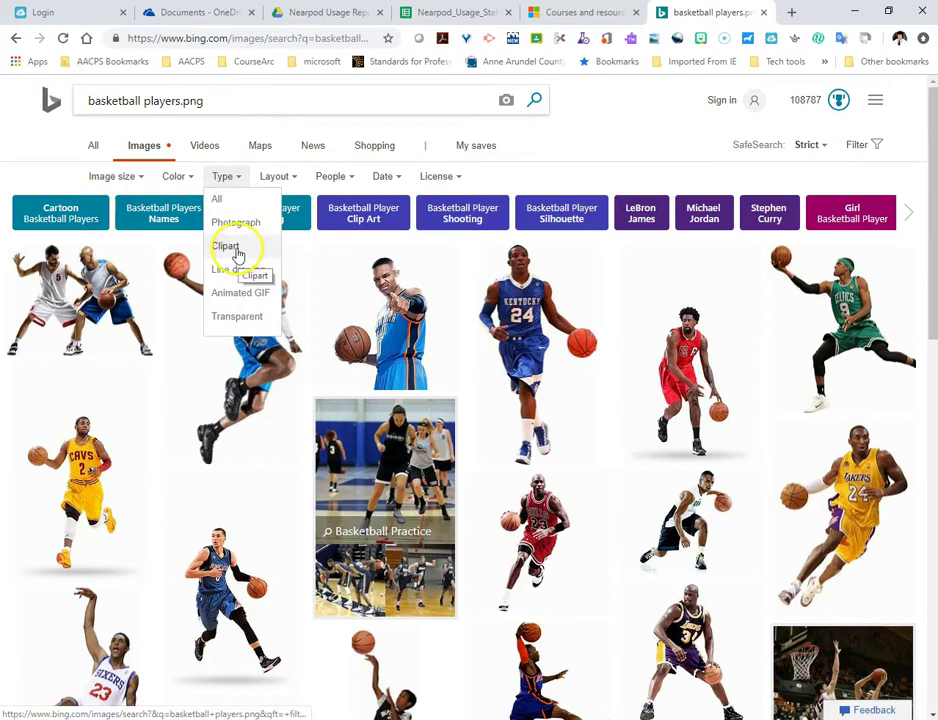
{"action": "left_click", "coordinate": [237, 250]}
{"action": "scroll", "coordinate": [572, 490], "scroll_direction": "down", "scroll_amount": 5}
{"action": "scroll", "coordinate": [572, 490], "scroll_direction": "up", "scroll_amount": 5}
Step: Switch the image type filter to Photograph to view those results, and return it to Clipart
{"action": "left_click", "coordinate": [250, 181]}
{"action": "left_click", "coordinate": [234, 220]}
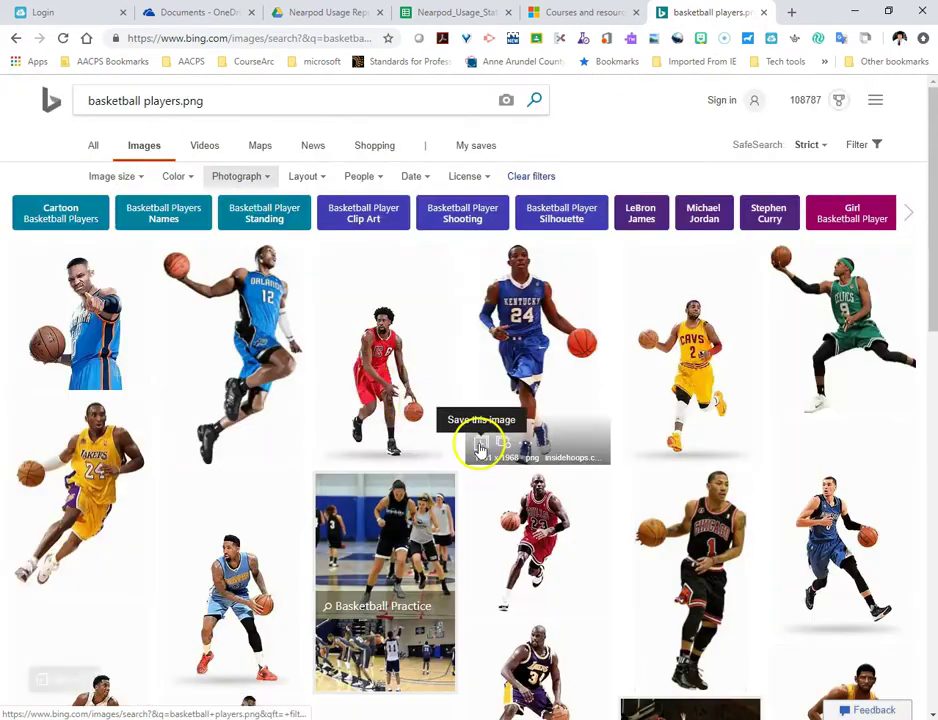
{"action": "left_click", "coordinate": [238, 176]}
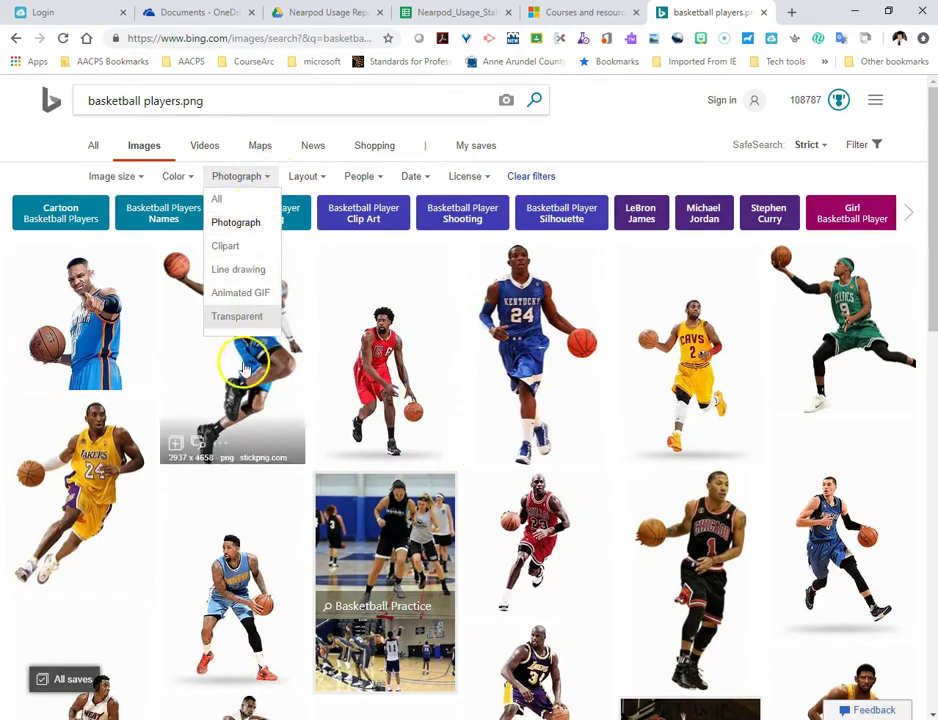
{"action": "left_click", "coordinate": [238, 247]}
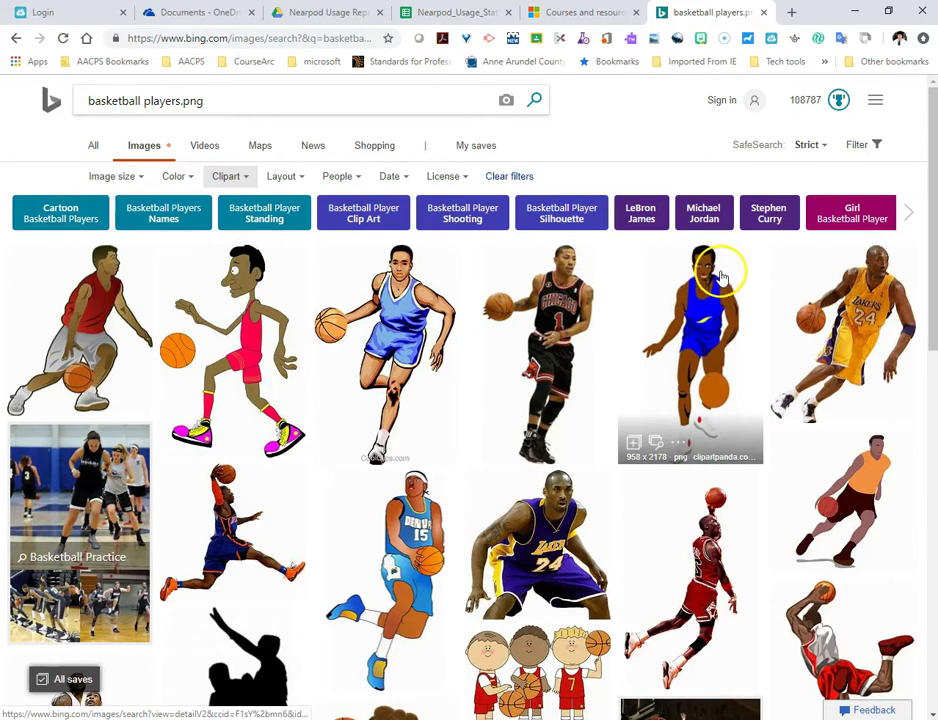
Step: Open the clipart of the dribbling player in a blue uniform and copy the image
{"action": "left_click", "coordinate": [729, 274]}
{"action": "right_click", "coordinate": [465, 256]}
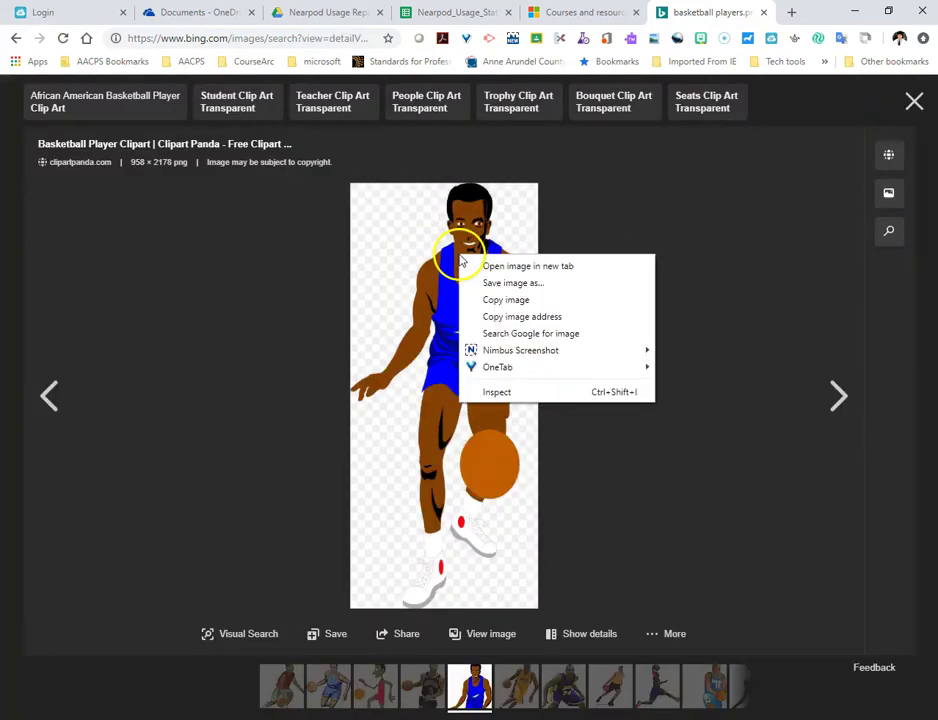
{"action": "left_click", "coordinate": [486, 301]}
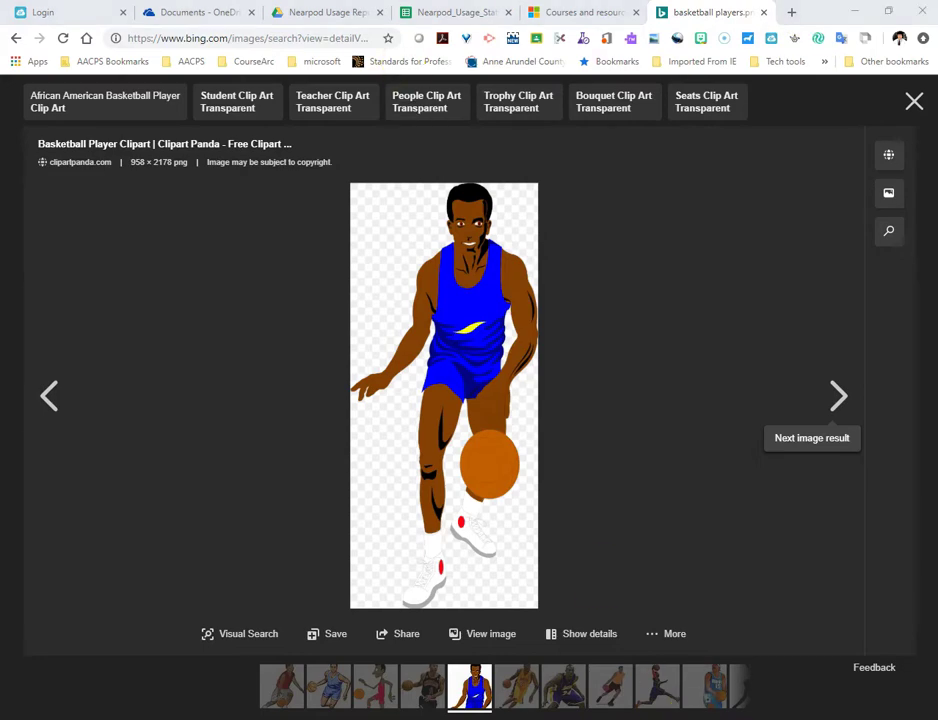
Step: Paste the copied clipart onto the second slide in PowerPoint and shrink it to stand on the front of the gym floor
{"action": "mouse_move", "coordinate": [691, 712]}
{"action": "left_click", "coordinate": [670, 665]}
{"action": "right_click", "coordinate": [622, 124]}
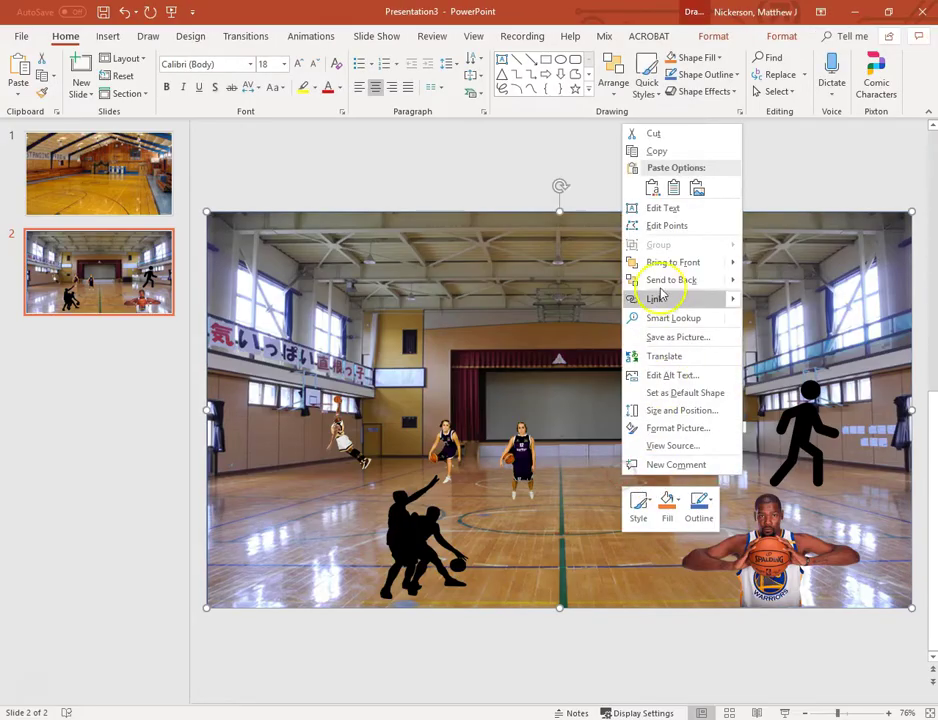
{"action": "left_click", "coordinate": [636, 186]}
{"action": "left_click_drag", "start_coordinate": [471, 212], "coordinate": [586, 469]}
Step: Return to the browser and save the blue-uniform player clipart to the Desktop as basketball-player-clipart-basketball.png
{"action": "key", "text": "alt+Tab"}
{"action": "right_click", "coordinate": [405, 206]}
{"action": "left_click", "coordinate": [451, 229]}
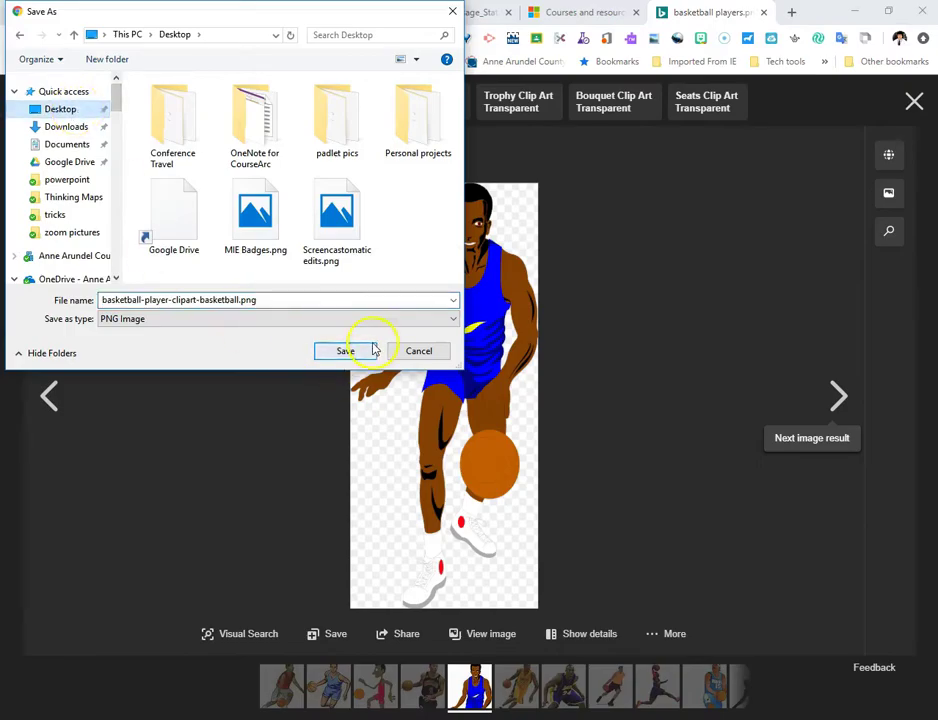
{"action": "left_click", "coordinate": [358, 354]}
Step: Switch back to PowerPoint and insert the saved basketball player picture from the Desktop onto the second slide
{"action": "key", "text": "alt+Tab"}
{"action": "left_click", "coordinate": [116, 36]}
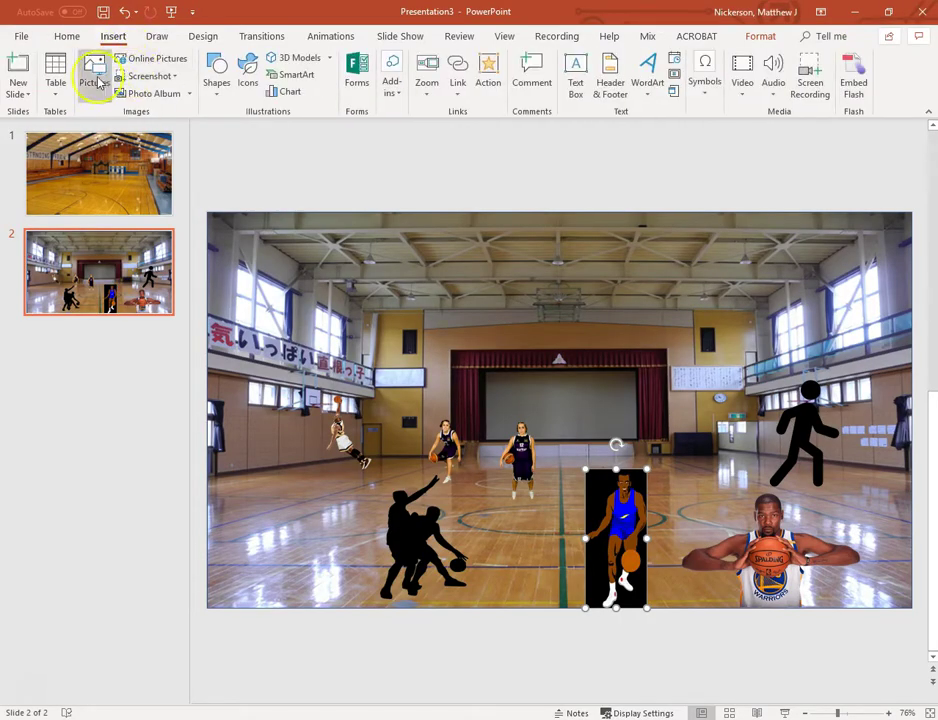
{"action": "left_click", "coordinate": [95, 78]}
{"action": "left_click", "coordinate": [46, 100]}
{"action": "left_click", "coordinate": [178, 172]}
{"action": "double_click", "coordinate": [178, 172]}
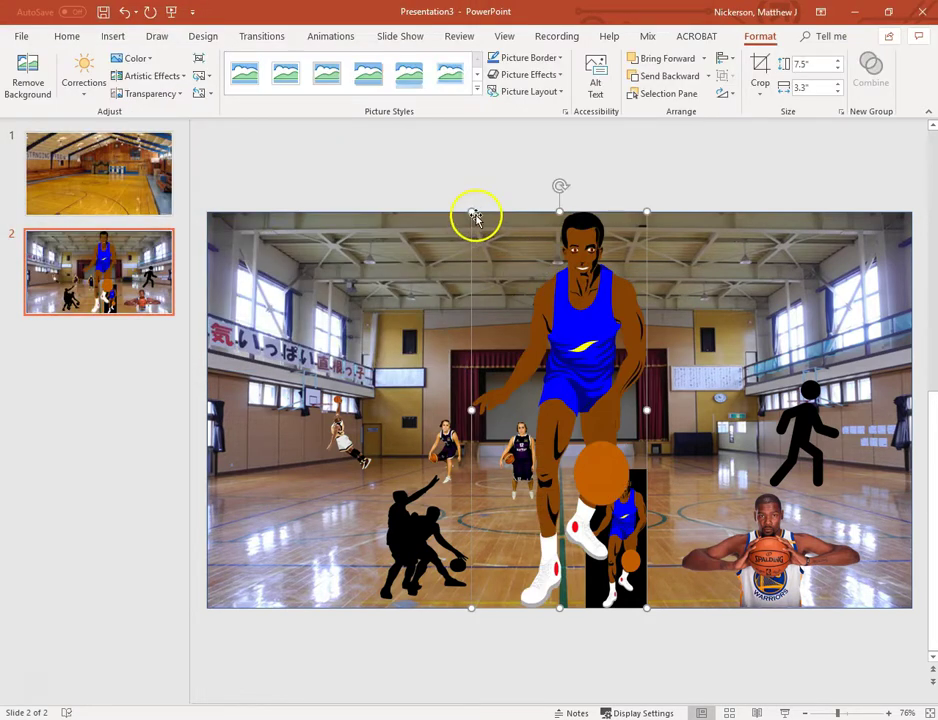
Step: Shrink the inserted player to about 1.81 by 0.8 inches and place it at the far left of the court
{"action": "left_click_drag", "start_coordinate": [471, 212], "coordinate": [561, 408]}
{"action": "left_click_drag", "start_coordinate": [585, 450], "coordinate": [263, 481]}
{"action": "left_click", "coordinate": [285, 352]}
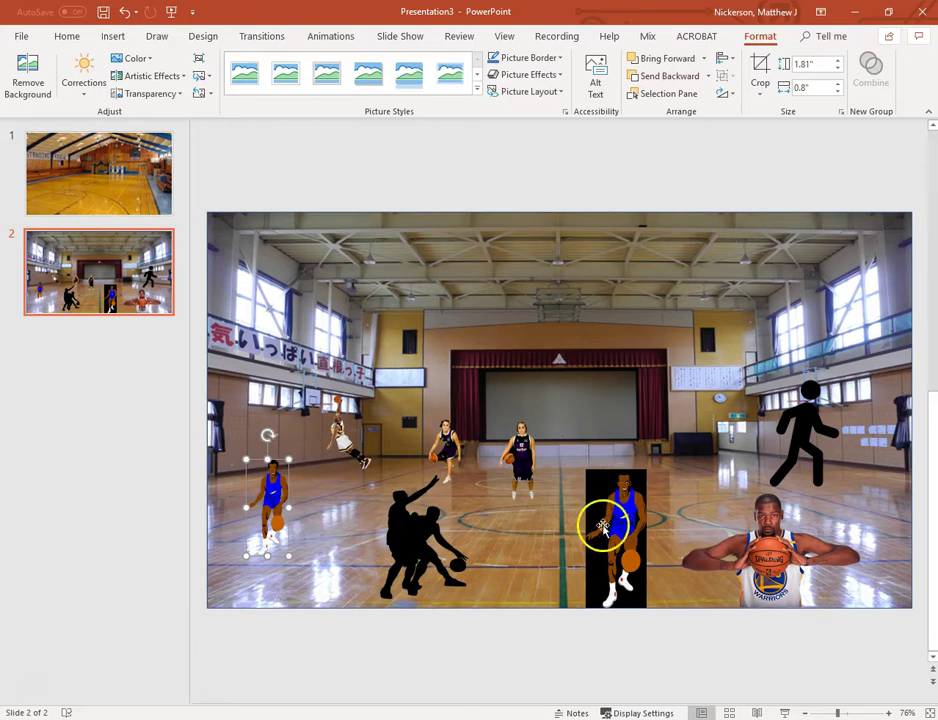
{"action": "left_click", "coordinate": [109, 173]}
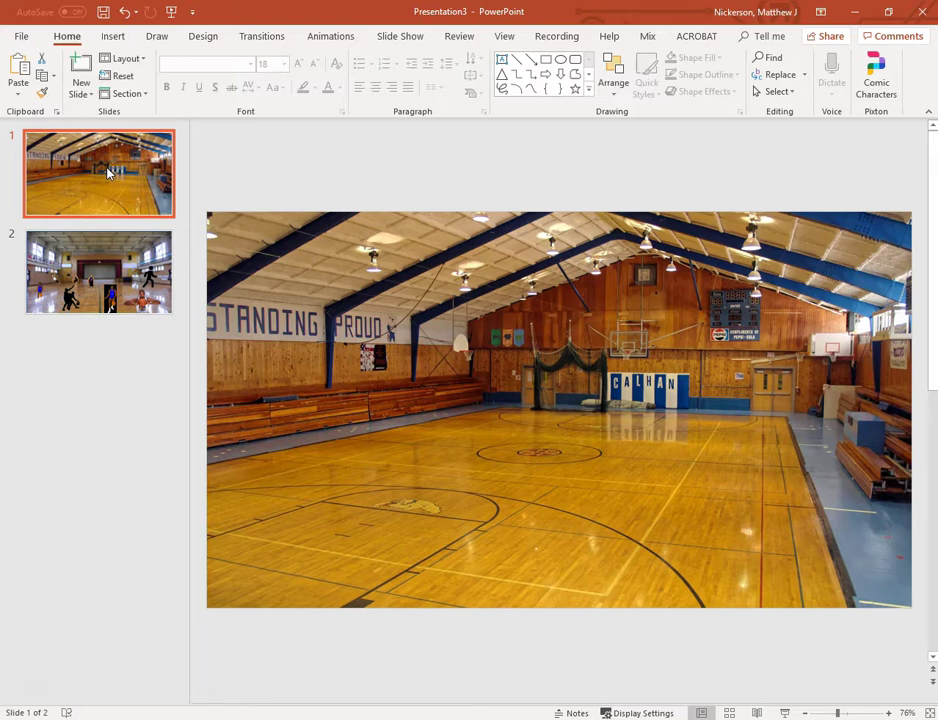
{"action": "left_click", "coordinate": [111, 262]}
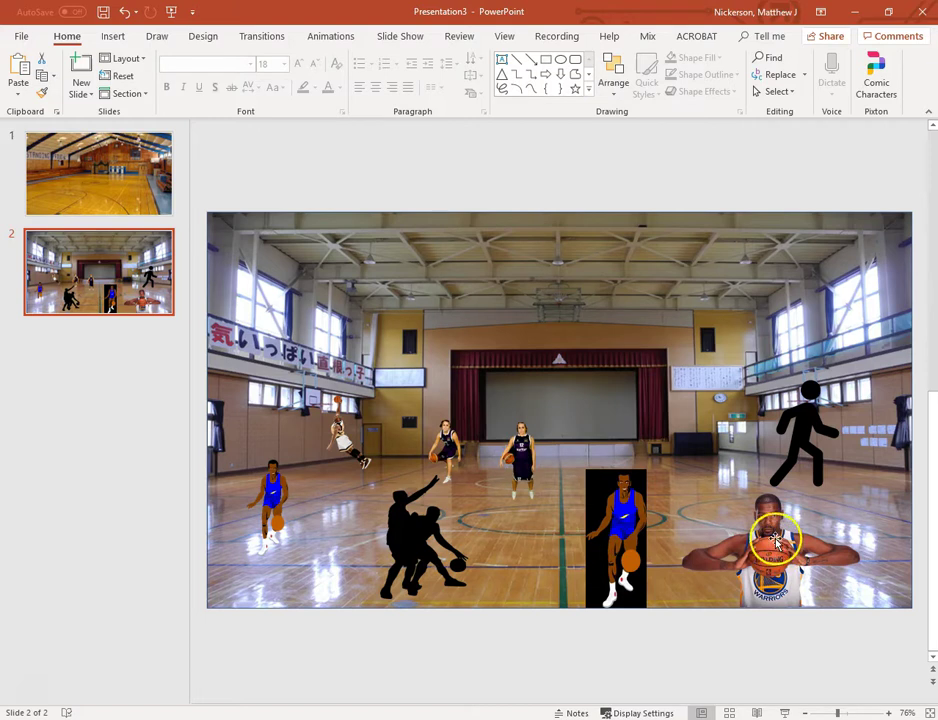
{"action": "left_click", "coordinate": [109, 187]}
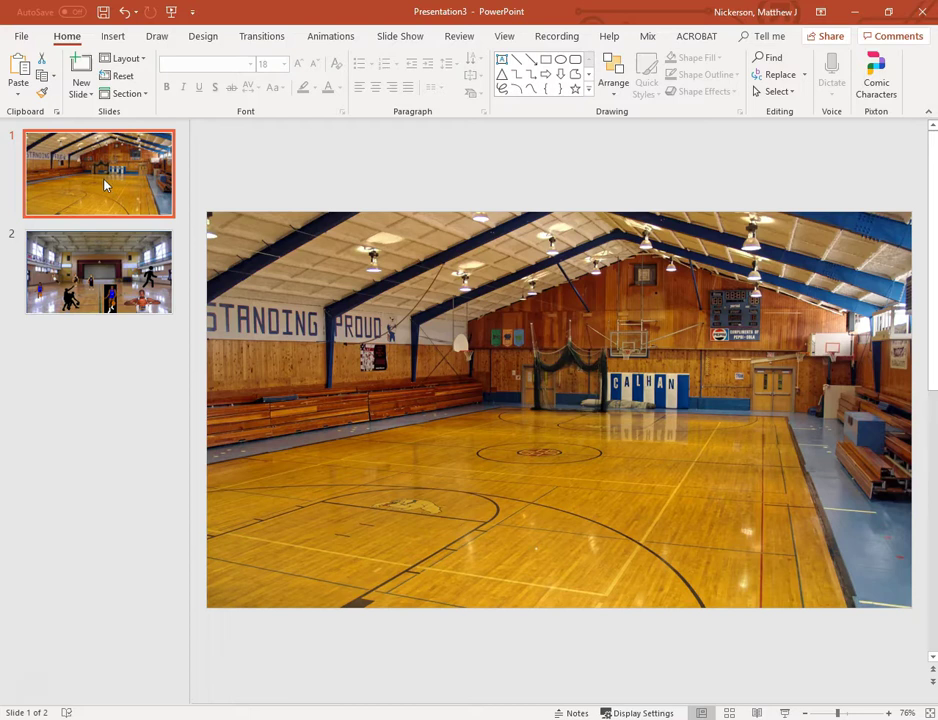
{"action": "key", "text": "Down"}
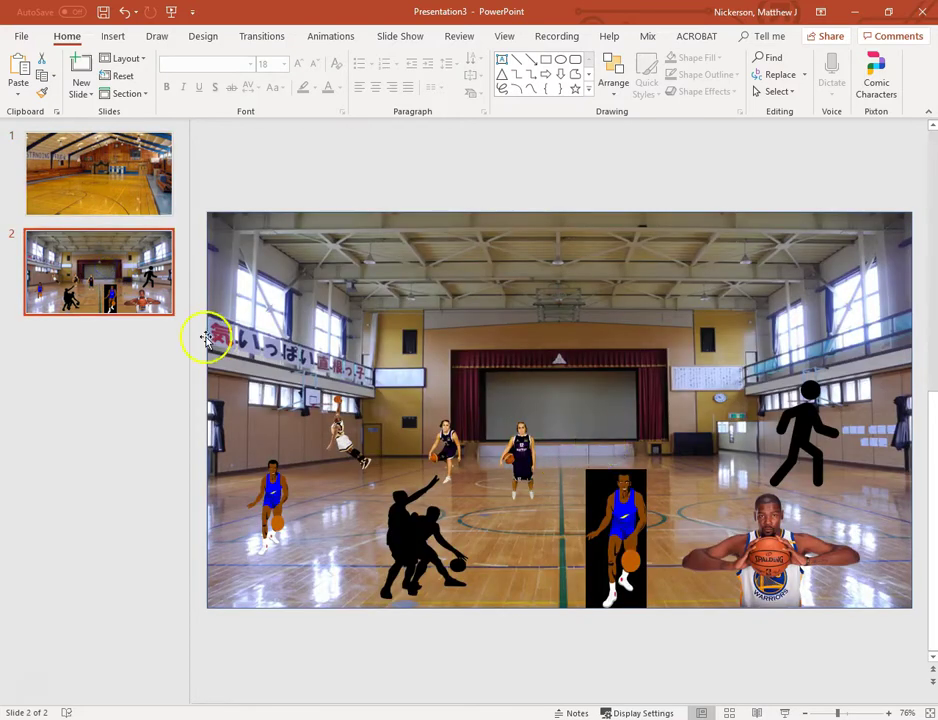
Step: Go to the first slide, open the Office Add-ins store and show its Education category
{"action": "left_click", "coordinate": [111, 184]}
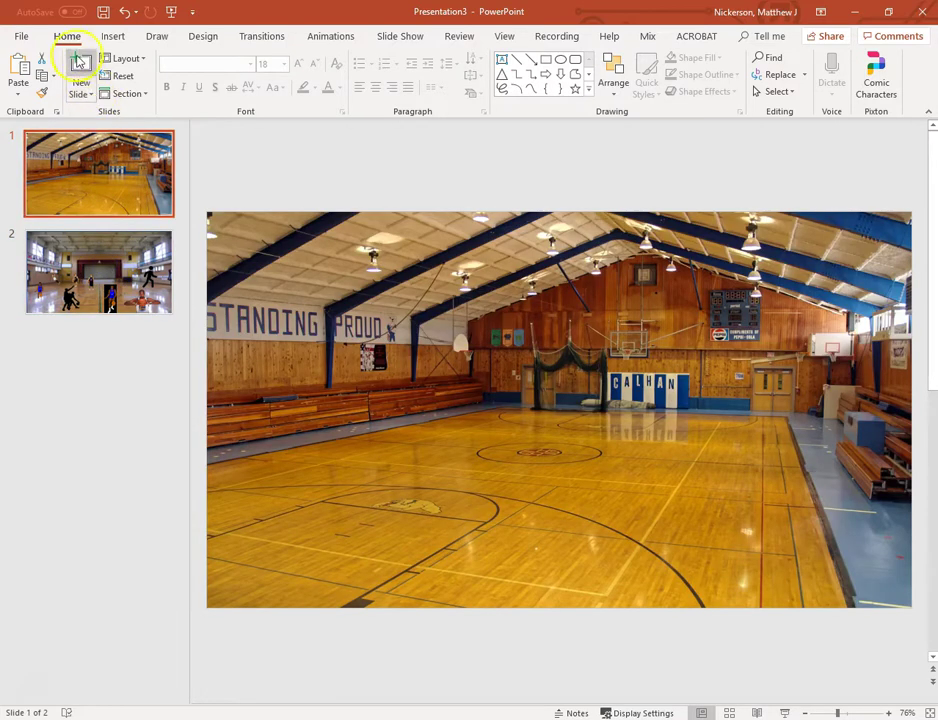
{"action": "left_click", "coordinate": [113, 37]}
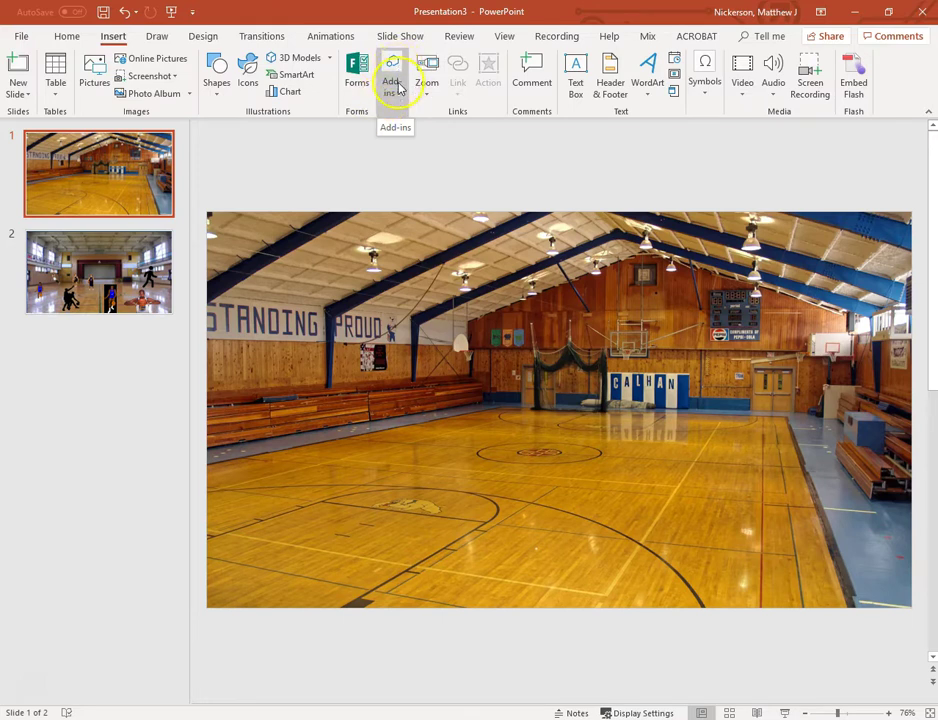
{"action": "left_click", "coordinate": [397, 74]}
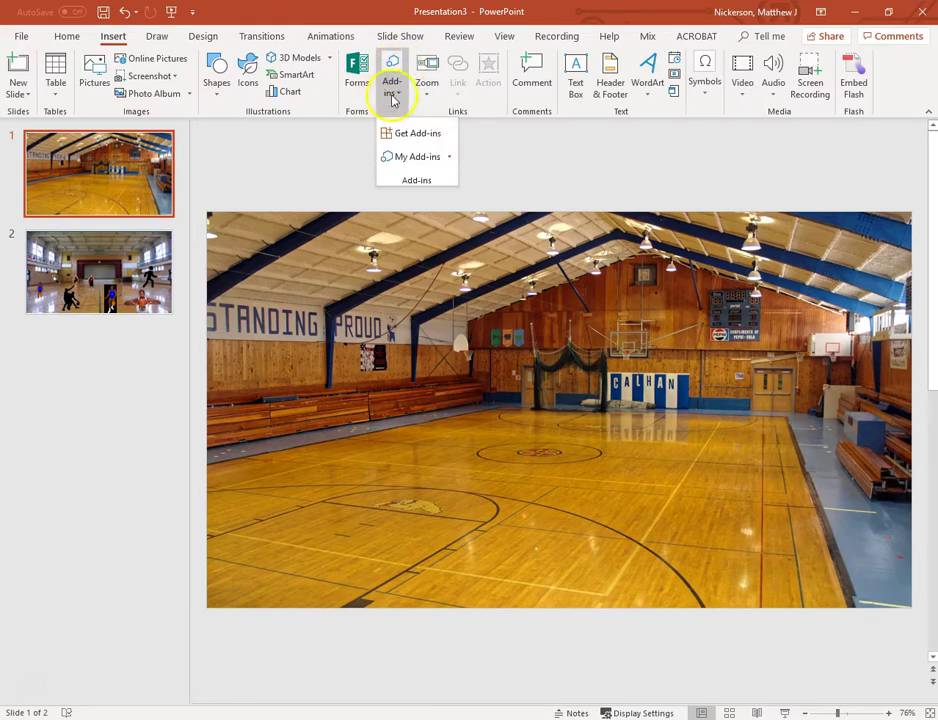
{"action": "left_click", "coordinate": [404, 134]}
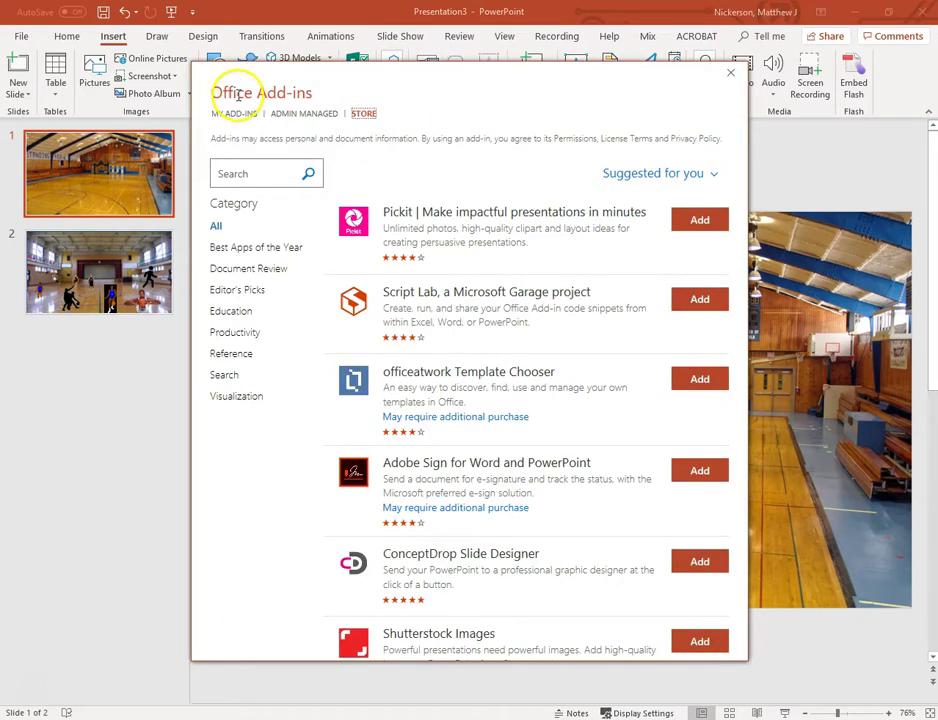
{"action": "left_click", "coordinate": [232, 311]}
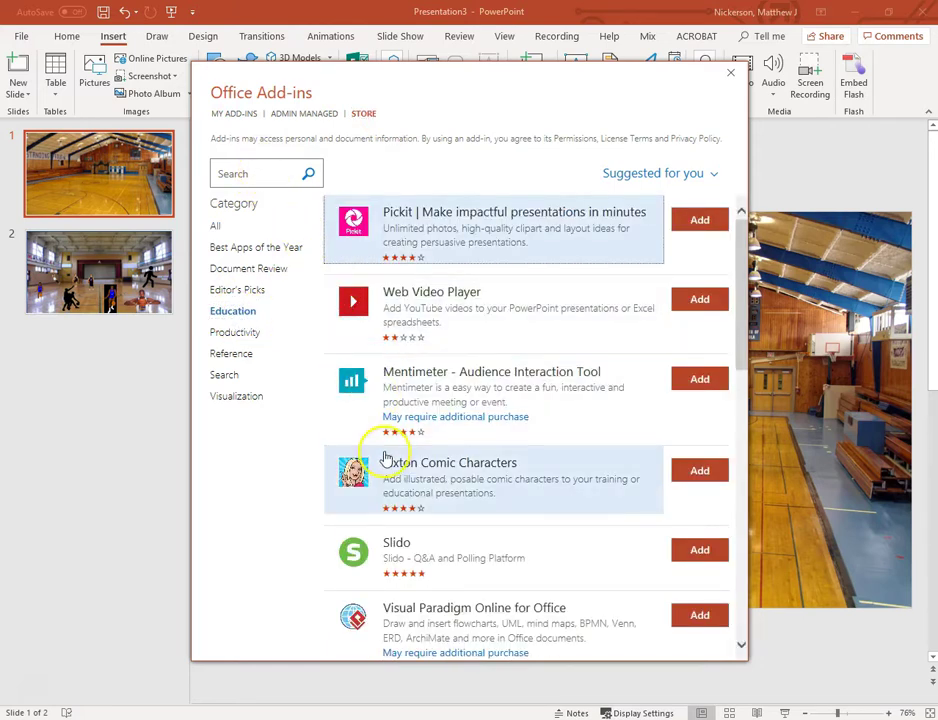
Step: Search the add-in store for "pixton" and add Pixton Comic Characters, agreeing to the terms and conditions
{"action": "left_click", "coordinate": [241, 172]}
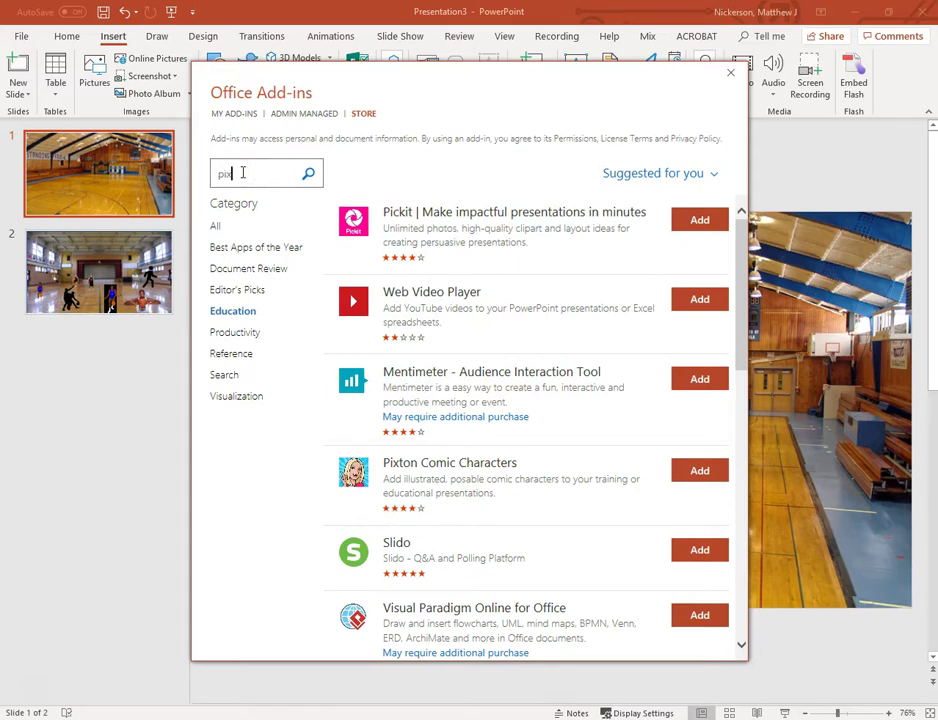
{"action": "type", "text": "pixton"}
{"action": "left_click", "coordinate": [309, 177]}
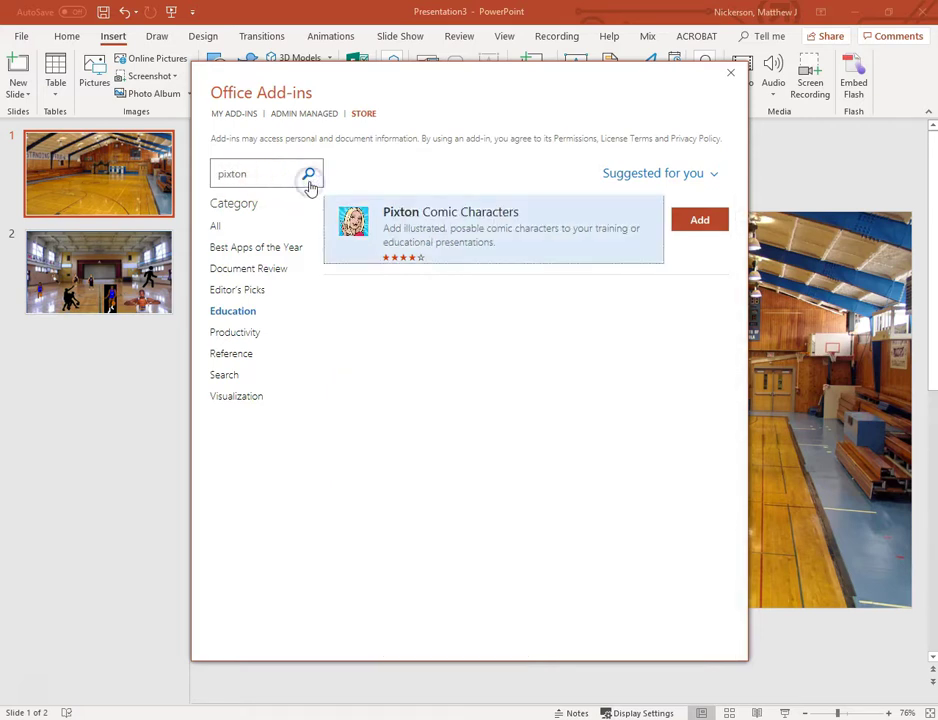
{"action": "left_click", "coordinate": [695, 222]}
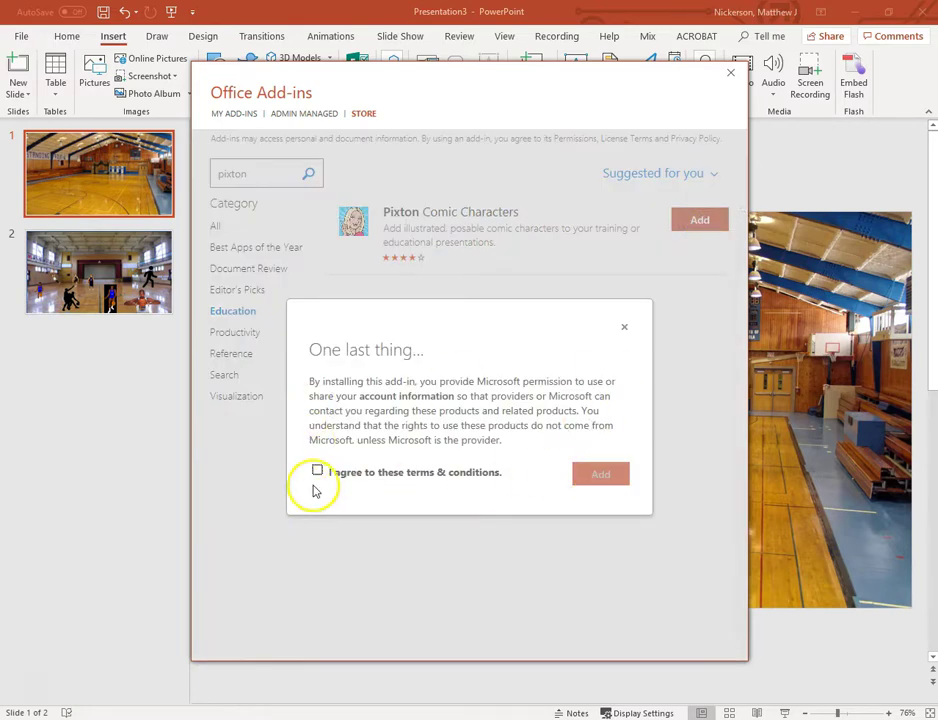
{"action": "left_click", "coordinate": [317, 472]}
{"action": "left_click", "coordinate": [600, 475]}
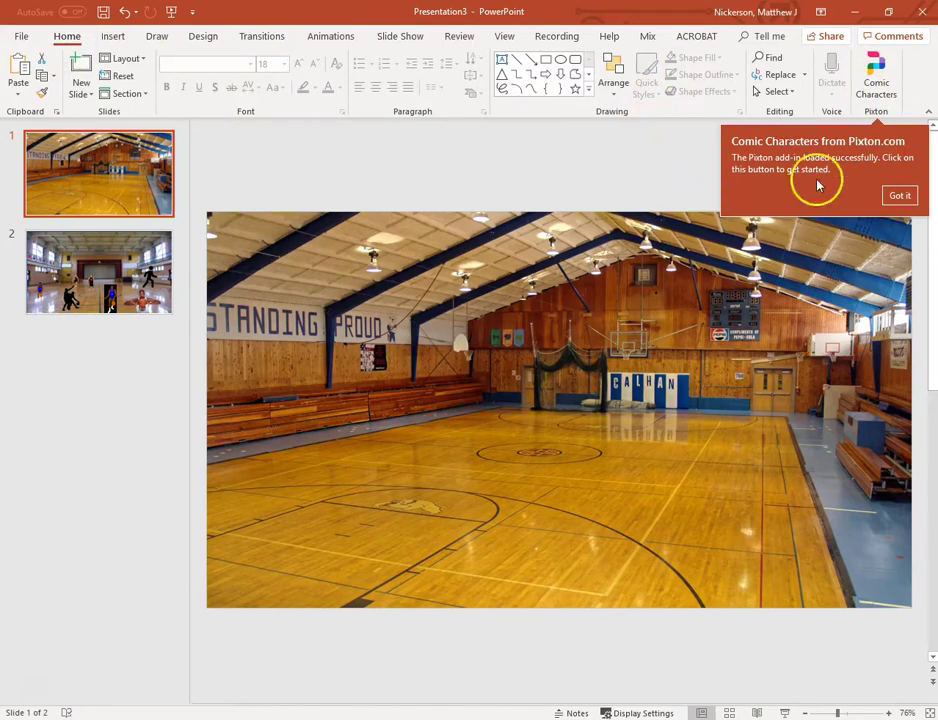
{"action": "left_click", "coordinate": [889, 194]}
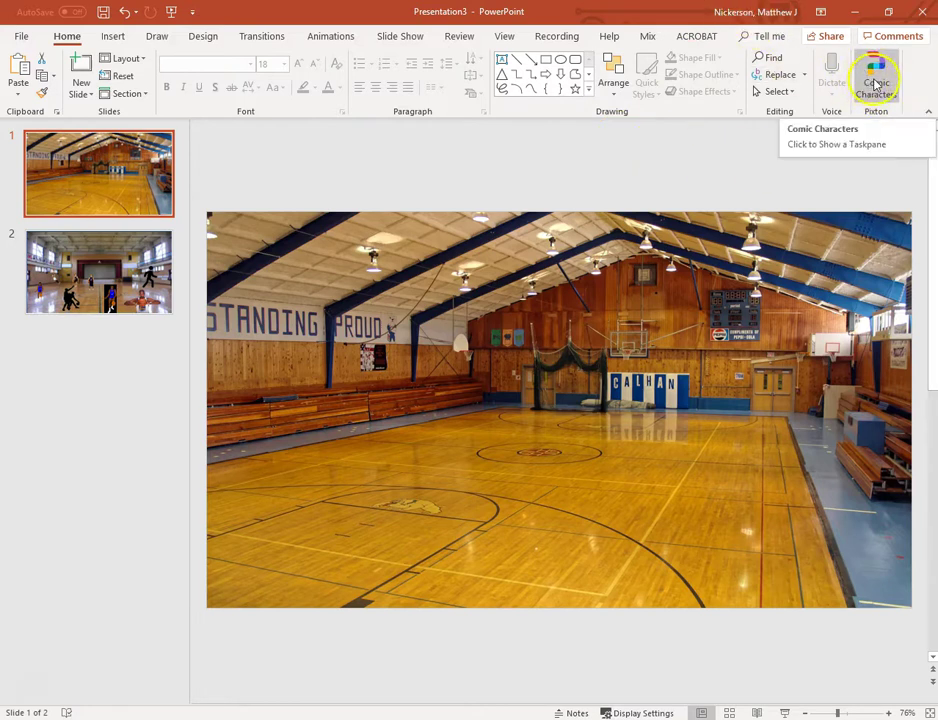
Step: Load Pixton Comic Characters again from the list of already installed add-ins and dismiss its notice
{"action": "left_click", "coordinate": [114, 37]}
{"action": "left_click", "coordinate": [390, 86]}
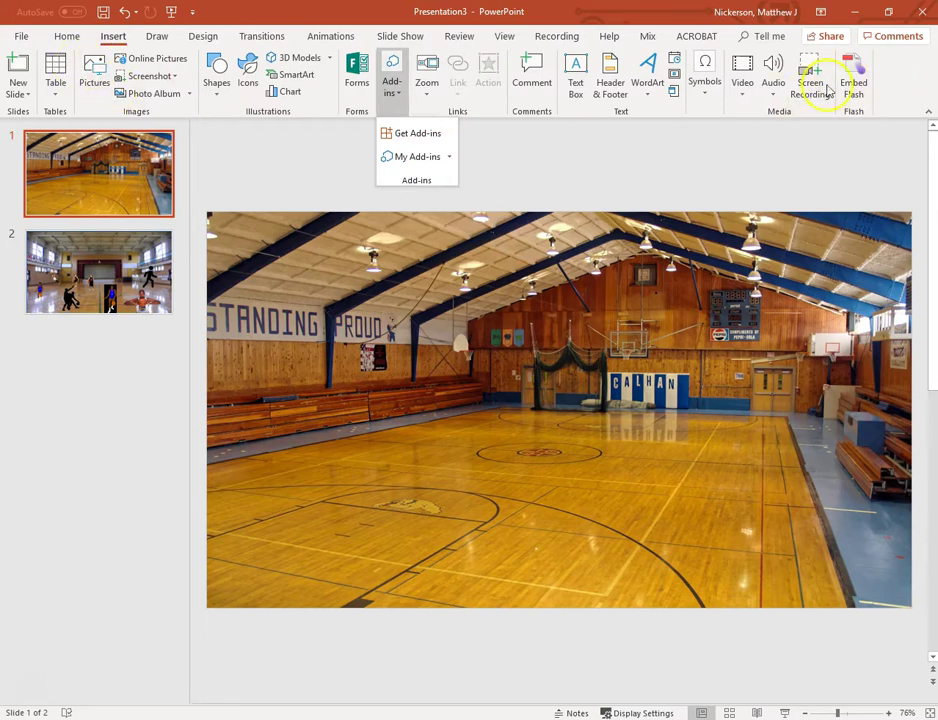
{"action": "left_click", "coordinate": [410, 157]}
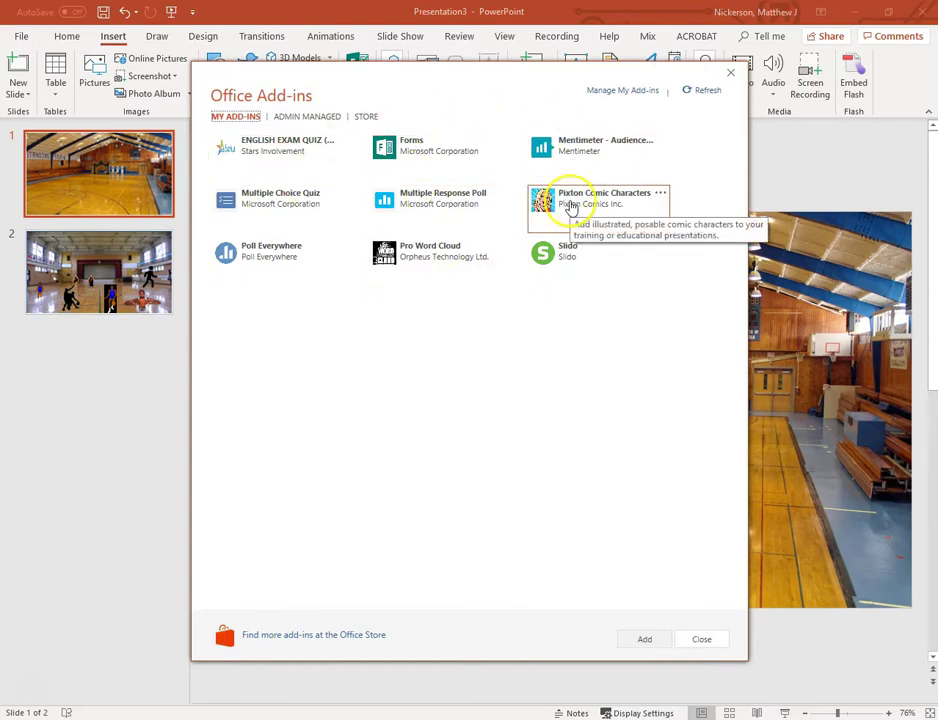
{"action": "double_click", "coordinate": [570, 204]}
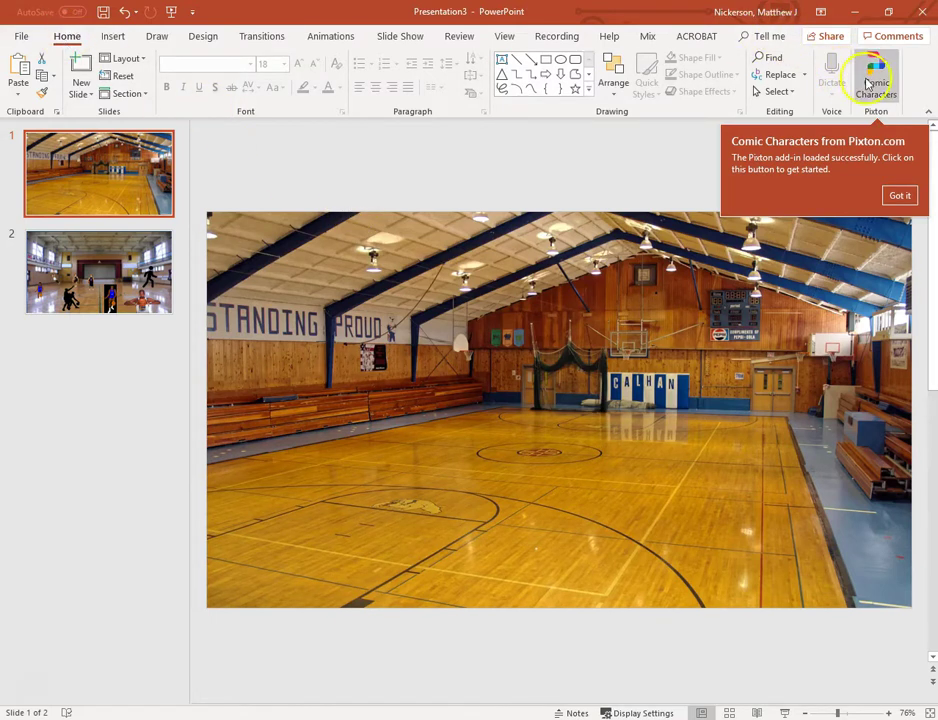
{"action": "left_click", "coordinate": [907, 196]}
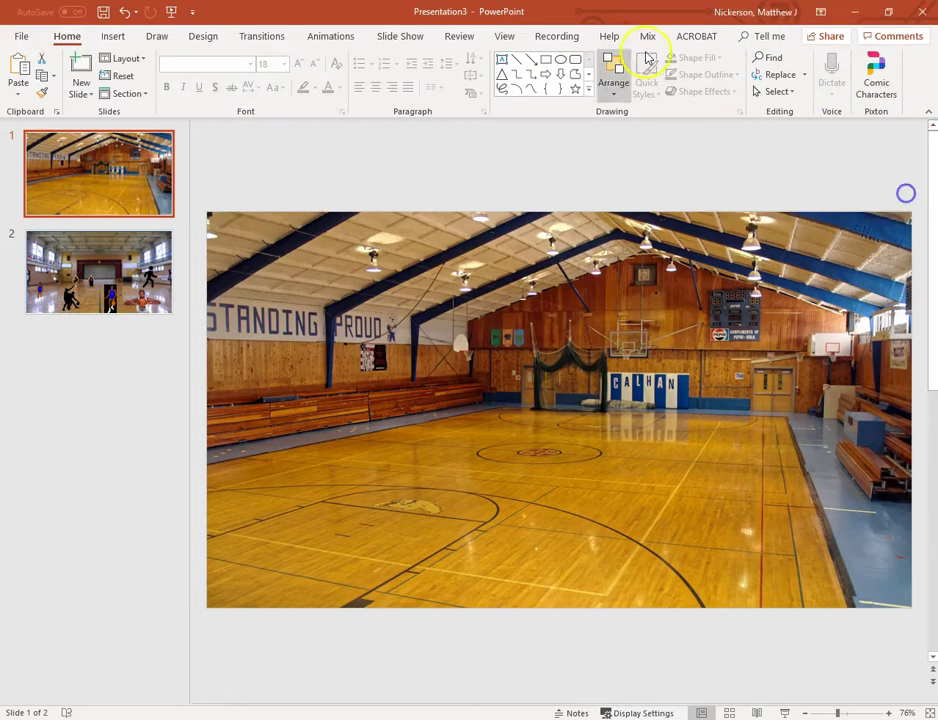
Step: Open Pixton Comic Characters and go through its introduction to reach the character gallery
{"action": "left_click", "coordinate": [876, 75]}
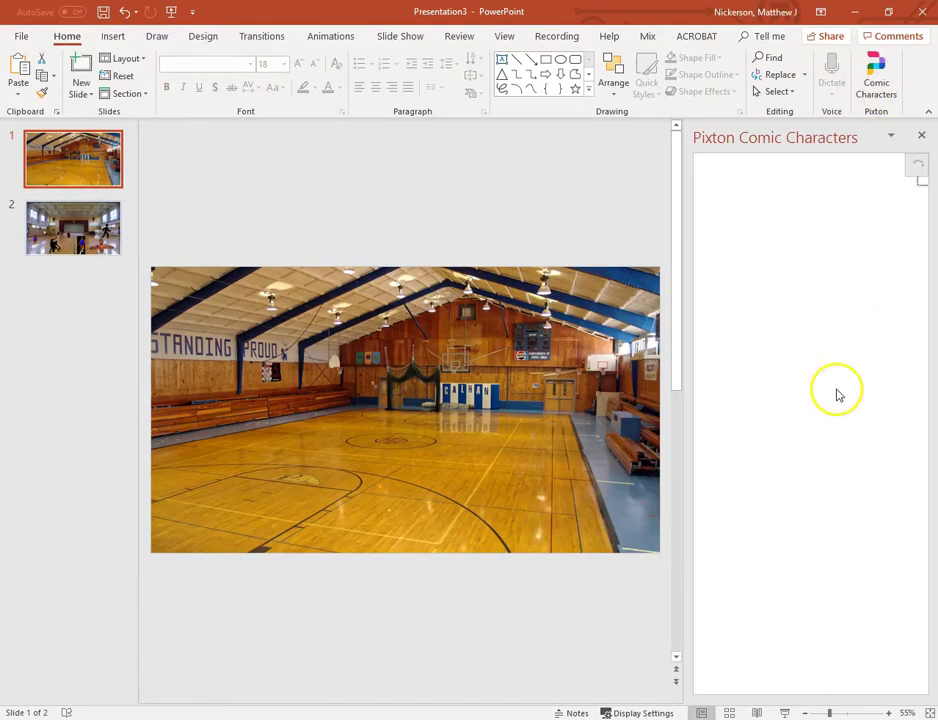
{"action": "left_click", "coordinate": [810, 528]}
{"action": "left_click", "coordinate": [810, 522]}
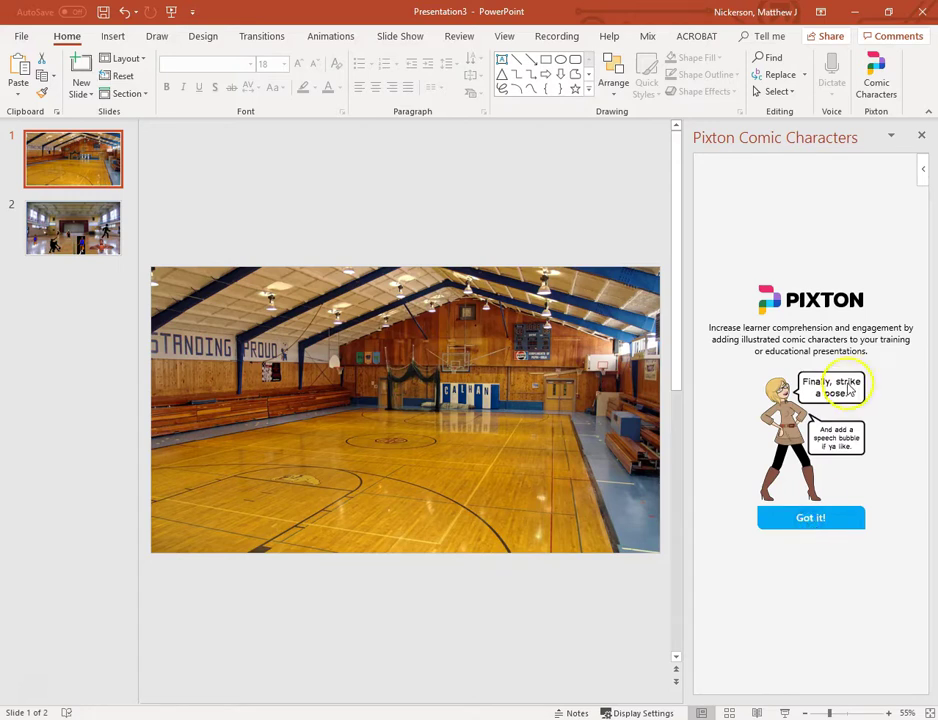
{"action": "left_click", "coordinate": [819, 518]}
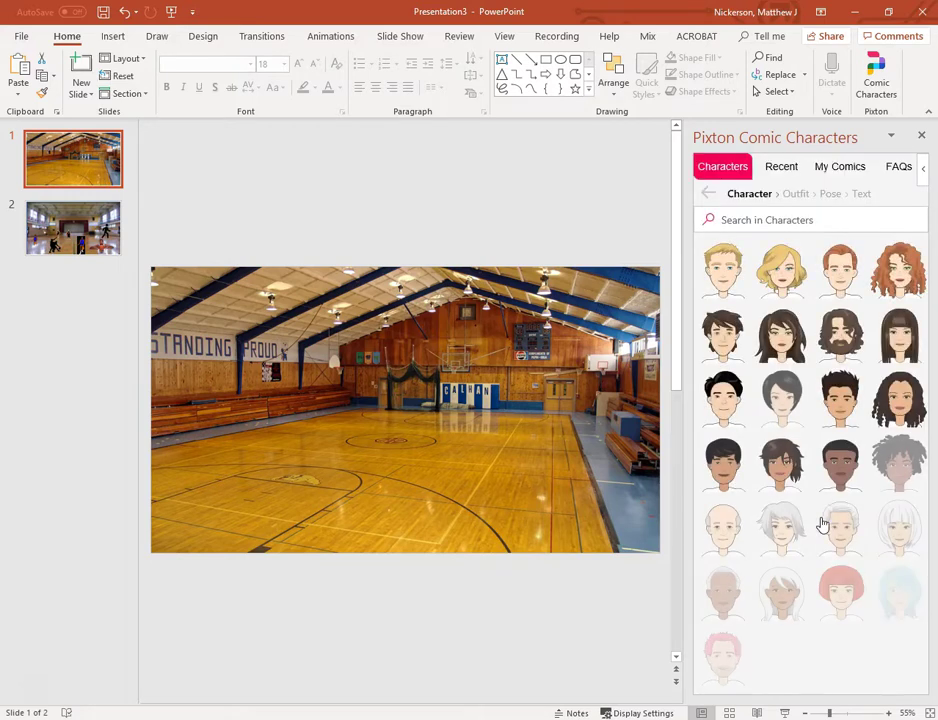
Step: Choose the bearded, long-haired character and give him the black superhero outfit with the yellow cape
{"action": "left_click", "coordinate": [846, 345]}
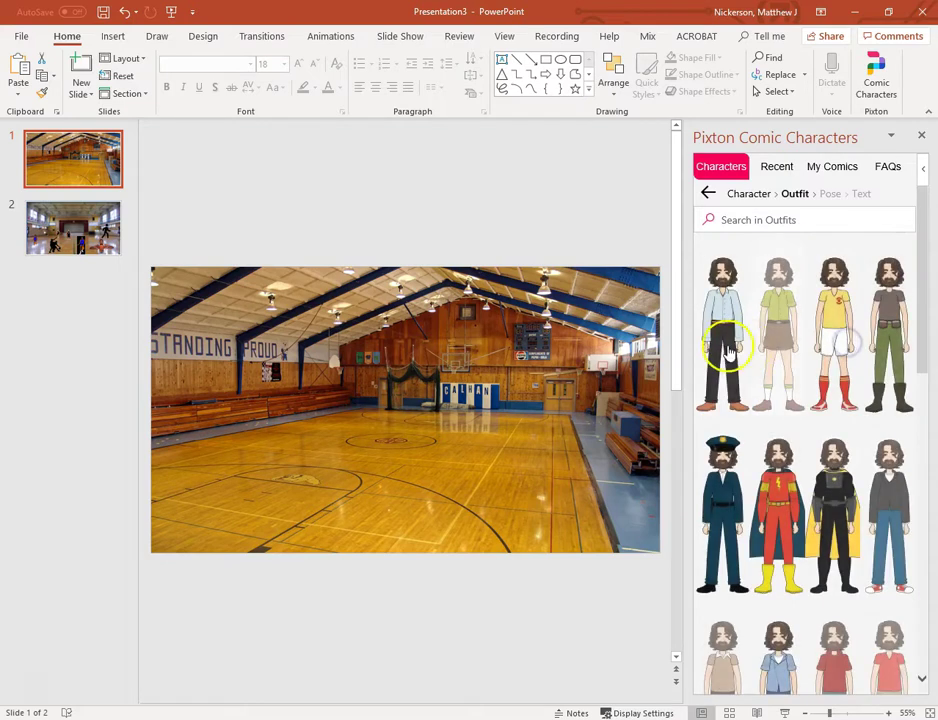
{"action": "scroll", "coordinate": [727, 350], "scroll_direction": "down", "scroll_amount": 3}
{"action": "scroll", "coordinate": [729, 352], "scroll_direction": "up", "scroll_amount": 1}
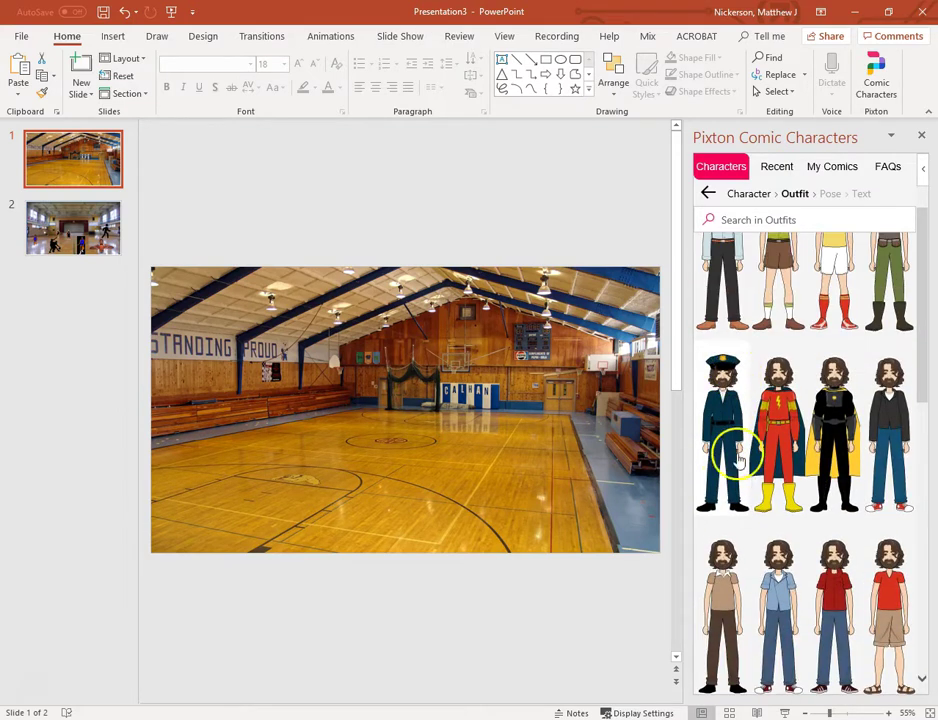
{"action": "left_click", "coordinate": [835, 400]}
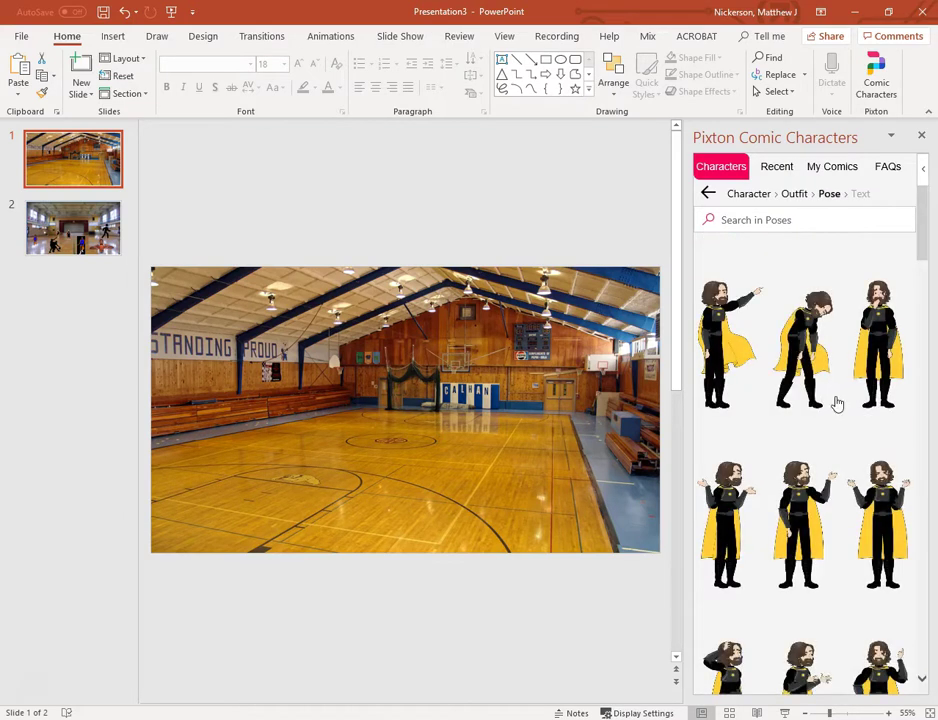
Step: Browse the poses, choose the slumped standing pose and insert the character onto the first slide without text
{"action": "scroll", "coordinate": [825, 417], "scroll_direction": "down", "scroll_amount": 10}
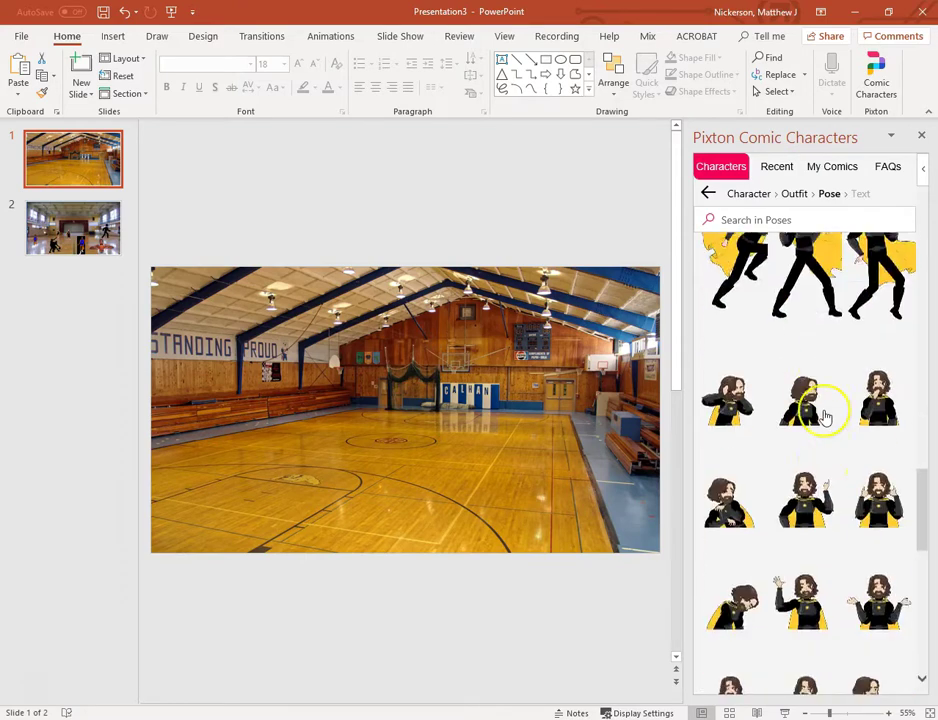
{"action": "scroll", "coordinate": [825, 415], "scroll_direction": "down", "scroll_amount": 5}
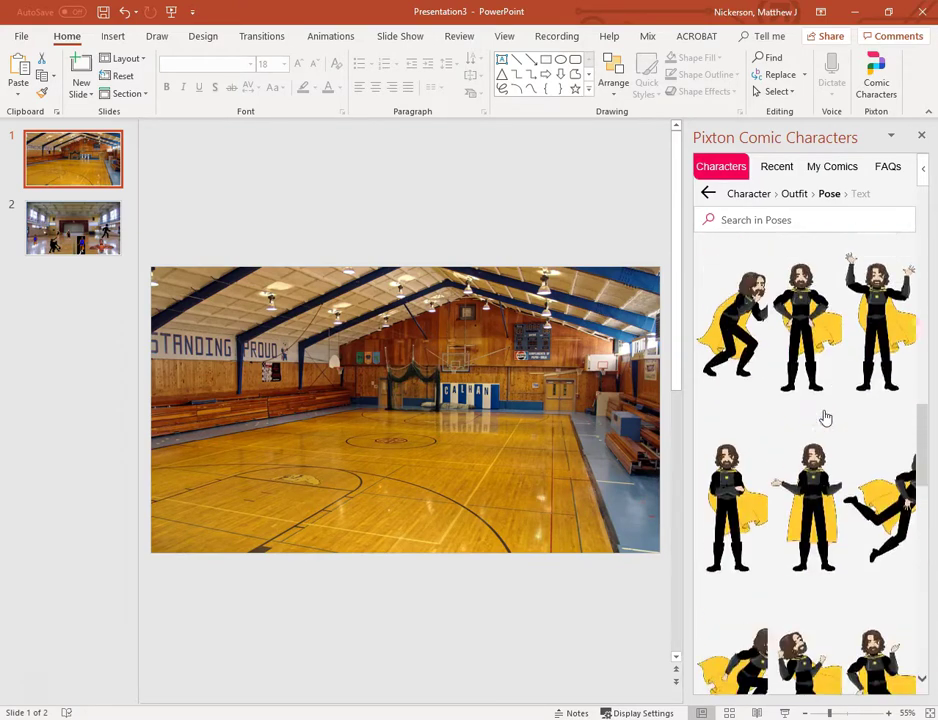
{"action": "left_click", "coordinate": [816, 352]}
{"action": "left_click", "coordinate": [757, 327]}
{"action": "left_click", "coordinate": [767, 236]}
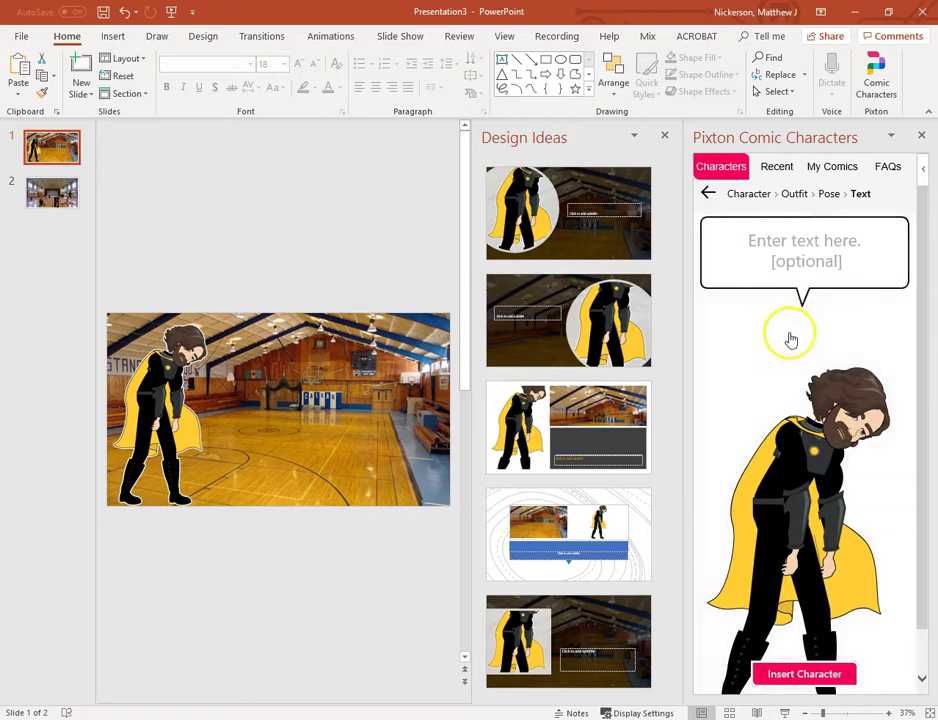
Step: Add the speech bubble text "I'm so bummed out...", insert that version of the character and delete the copy without text
{"action": "left_click", "coordinate": [798, 232]}
{"action": "type", "text": "I'm so bummed out..."}
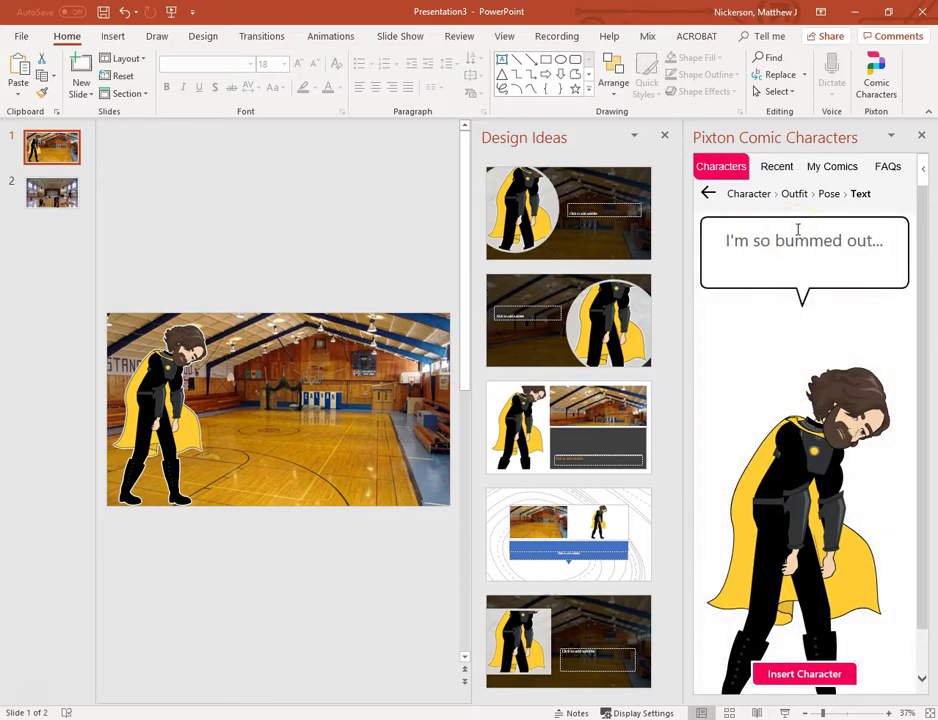
{"action": "left_click", "coordinate": [762, 675]}
{"action": "left_click", "coordinate": [167, 376]}
{"action": "key", "text": "Delete"}
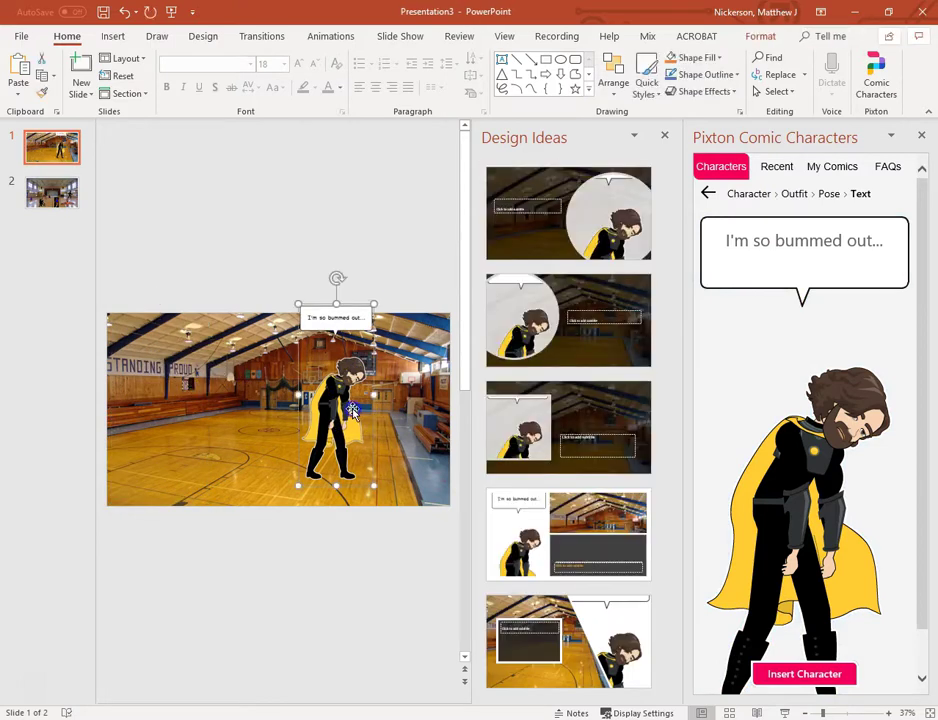
Step: Close the Design Ideas and Pixton panes, then shrink the speaking character to about 4.33 by 1.45 inches on the court's right half
{"action": "left_click", "coordinate": [664, 136]}
{"action": "left_click", "coordinate": [921, 136]}
{"action": "left_click", "coordinate": [662, 225]}
{"action": "left_click_drag", "start_coordinate": [662, 226], "coordinate": [648, 282]}
{"action": "left_click_drag", "start_coordinate": [568, 211], "coordinate": [650, 356]}
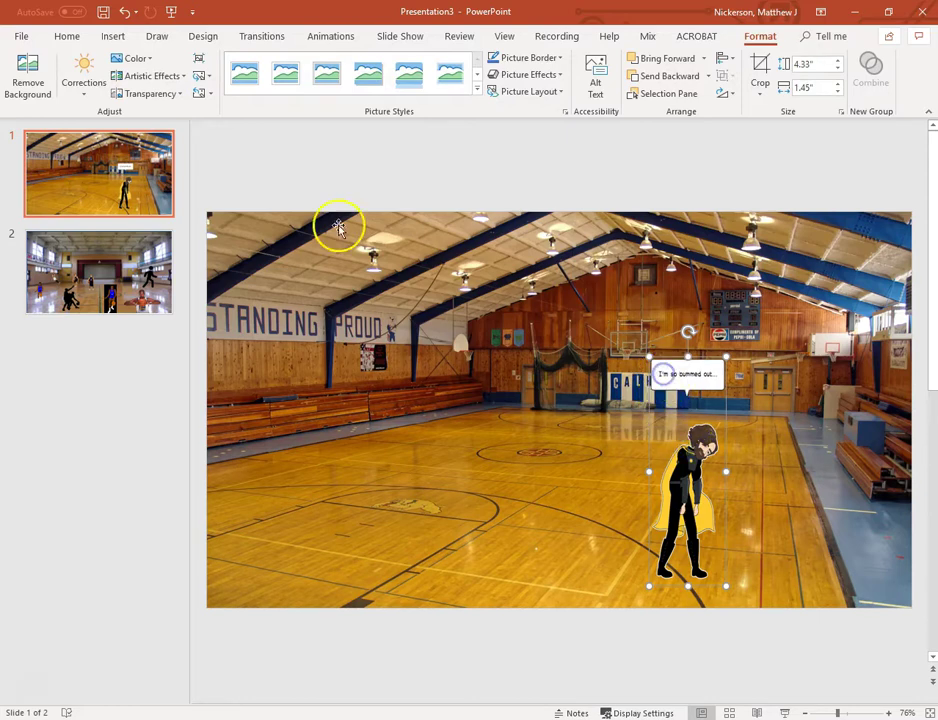
Step: Insert the recent slumped superhero with the speech bubble text "What just happened?" and put it in place of the earlier speaking character
{"action": "left_click", "coordinate": [67, 36]}
{"action": "left_click", "coordinate": [876, 76]}
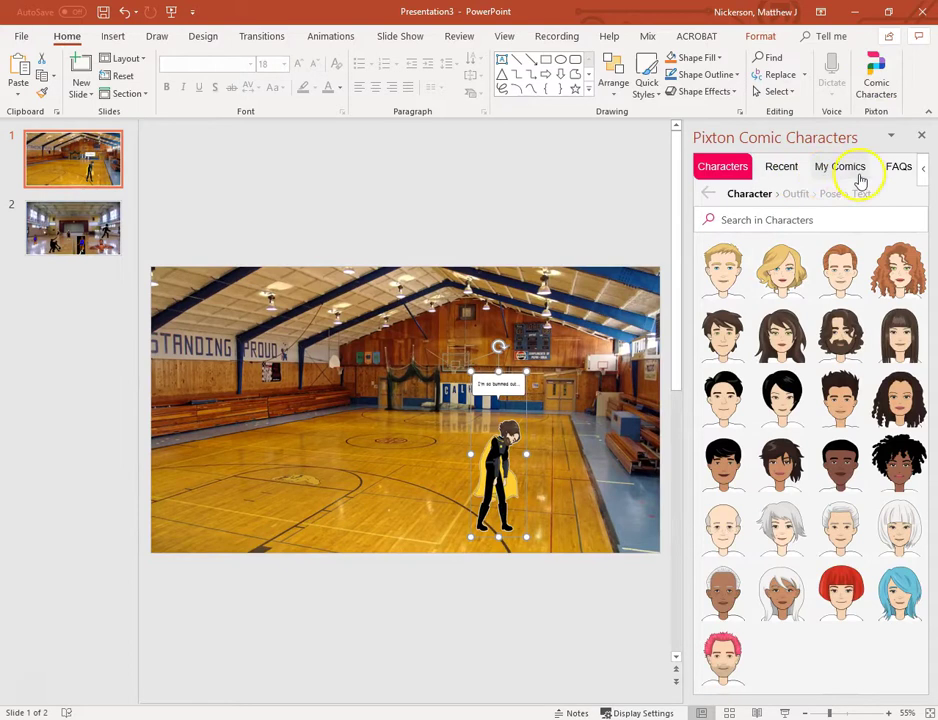
{"action": "left_click", "coordinate": [787, 170]}
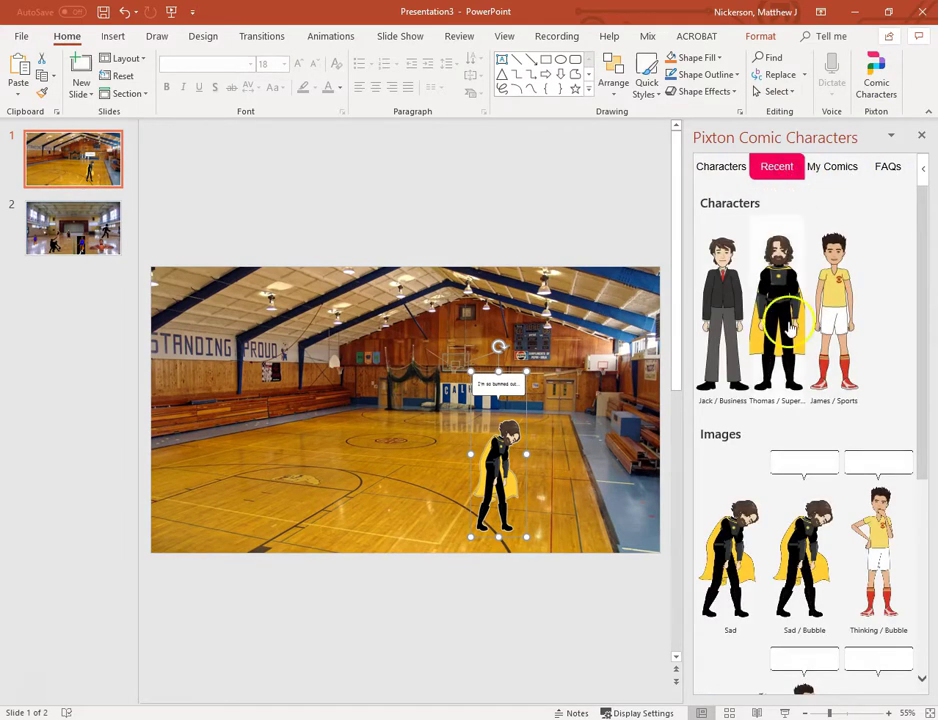
{"action": "left_click", "coordinate": [783, 603]}
{"action": "left_click", "coordinate": [764, 255]}
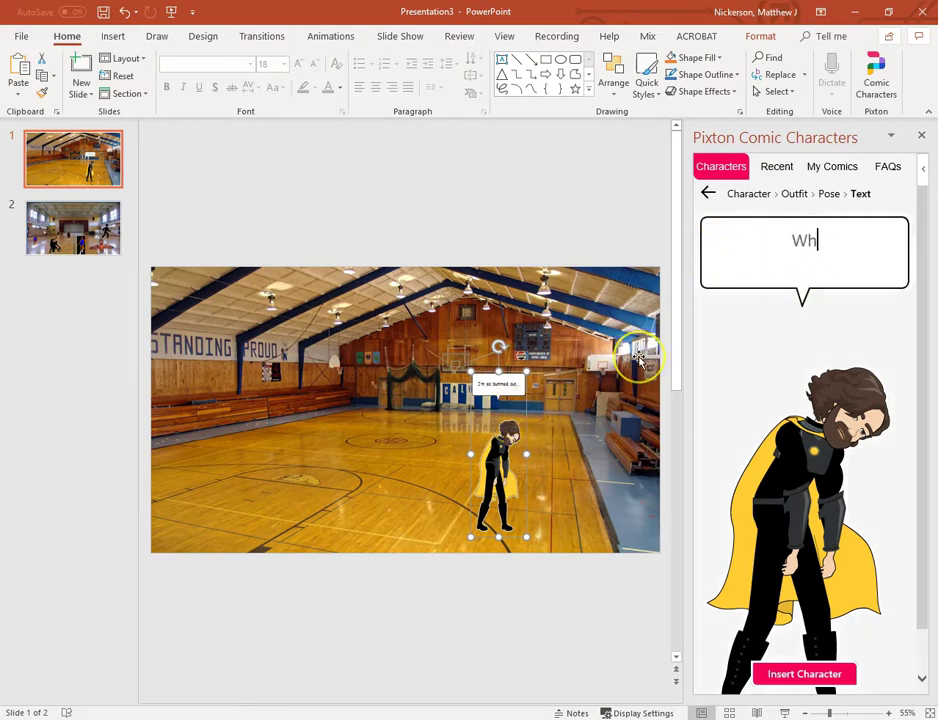
{"action": "type", "text": "t just happened?"}
{"action": "left_click", "coordinate": [783, 676]}
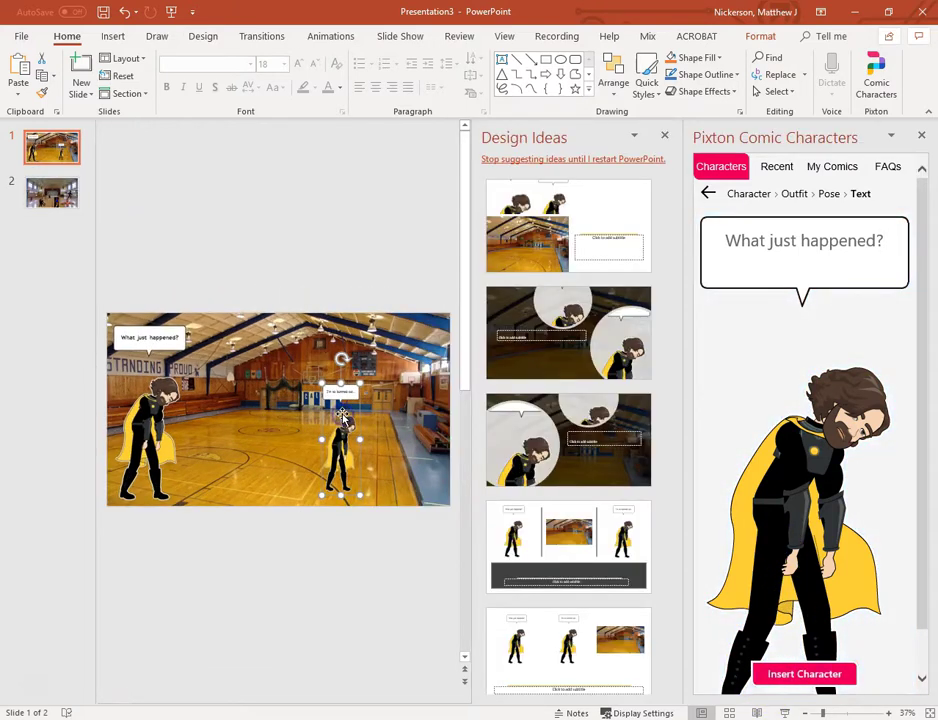
{"action": "key", "text": "Delete"}
{"action": "left_click_drag", "start_coordinate": [180, 376], "coordinate": [365, 361]}
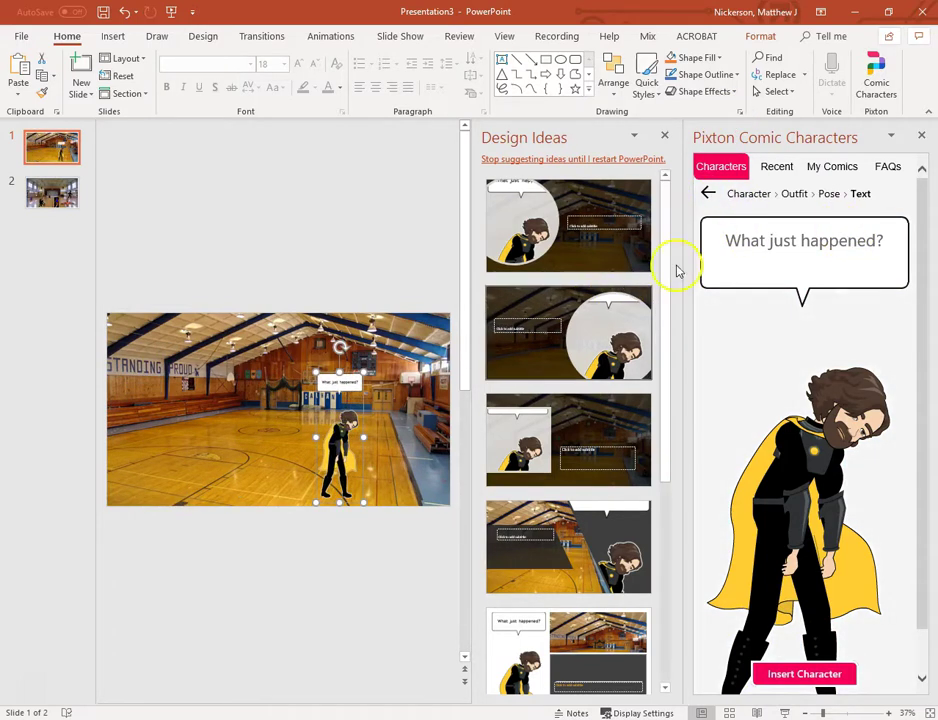
Step: Go back to the character's poses and preview the shrugging pose with and without a speech bubble
{"action": "left_click", "coordinate": [706, 196]}
{"action": "left_click", "coordinate": [712, 196]}
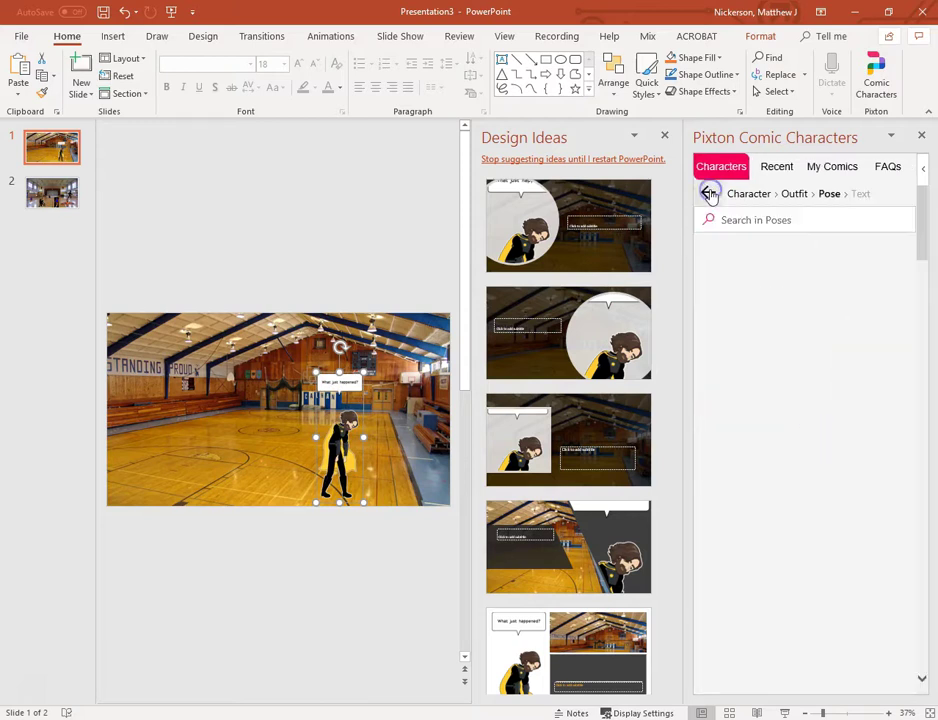
{"action": "left_click", "coordinate": [730, 520]}
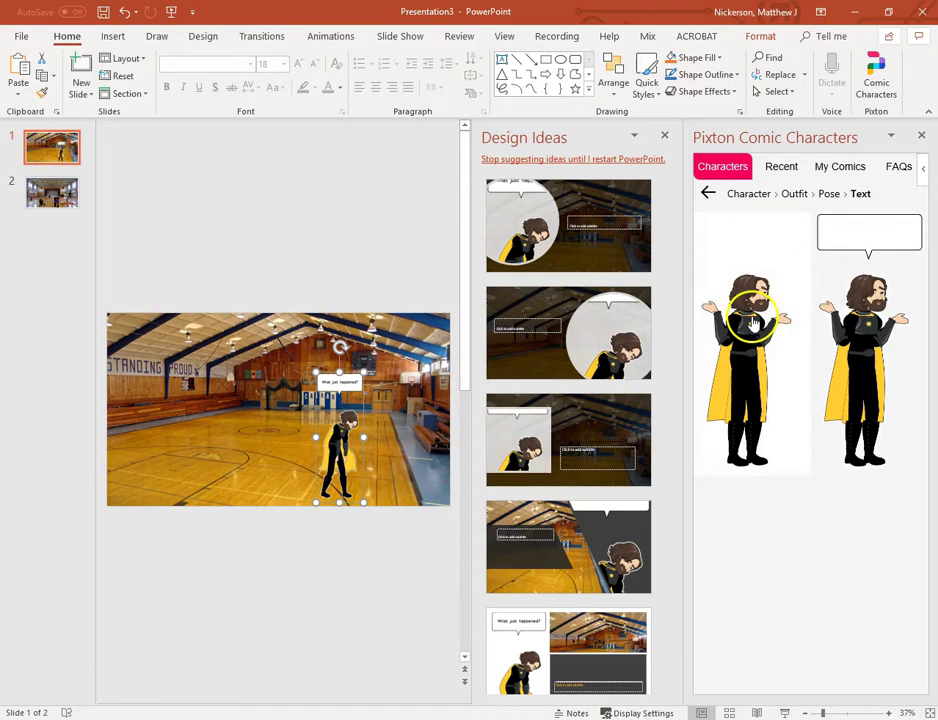
Step: On the second slide, browse the bearded character's poses in the light blue shirt outfit and close the Pixton and Design Ideas panes
{"action": "left_click_drag", "start_coordinate": [70, 148], "coordinate": [48, 207]}
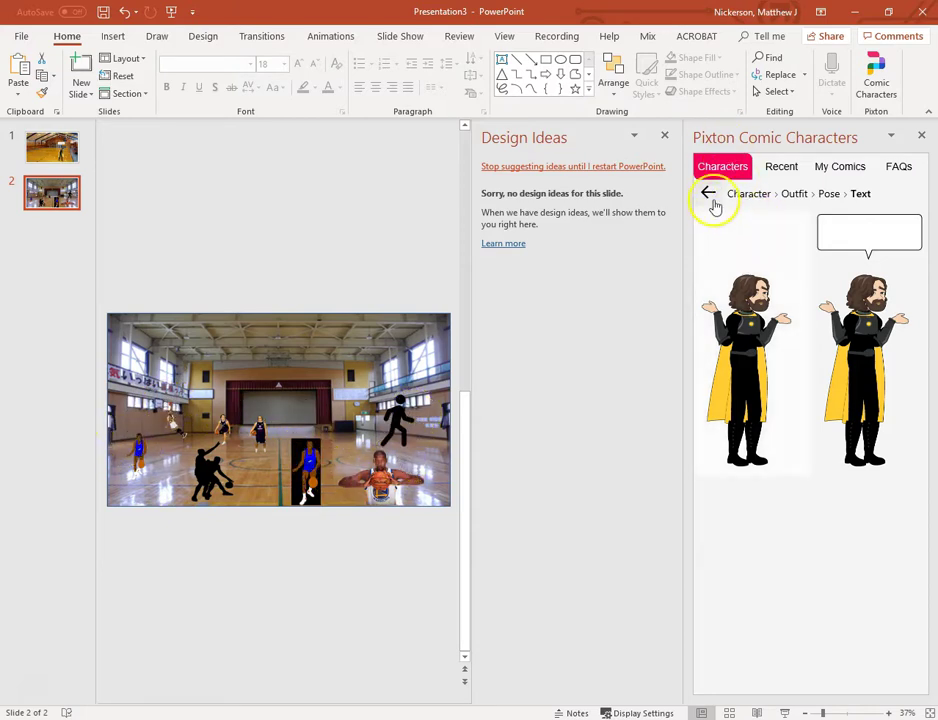
{"action": "left_click", "coordinate": [709, 196]}
{"action": "scroll", "coordinate": [921, 246], "scroll_direction": "down", "scroll_amount": 1}
{"action": "mouse_move", "coordinate": [921, 246]}
{"action": "left_mouse_down"}
{"action": "mouse_move", "coordinate": [929, 350]}
{"action": "mouse_move", "coordinate": [928, 264]}
{"action": "left_mouse_up"}
{"action": "left_click", "coordinate": [709, 193]}
{"action": "left_click", "coordinate": [727, 320]}
{"action": "left_click_drag", "start_coordinate": [923, 325], "coordinate": [927, 226]}
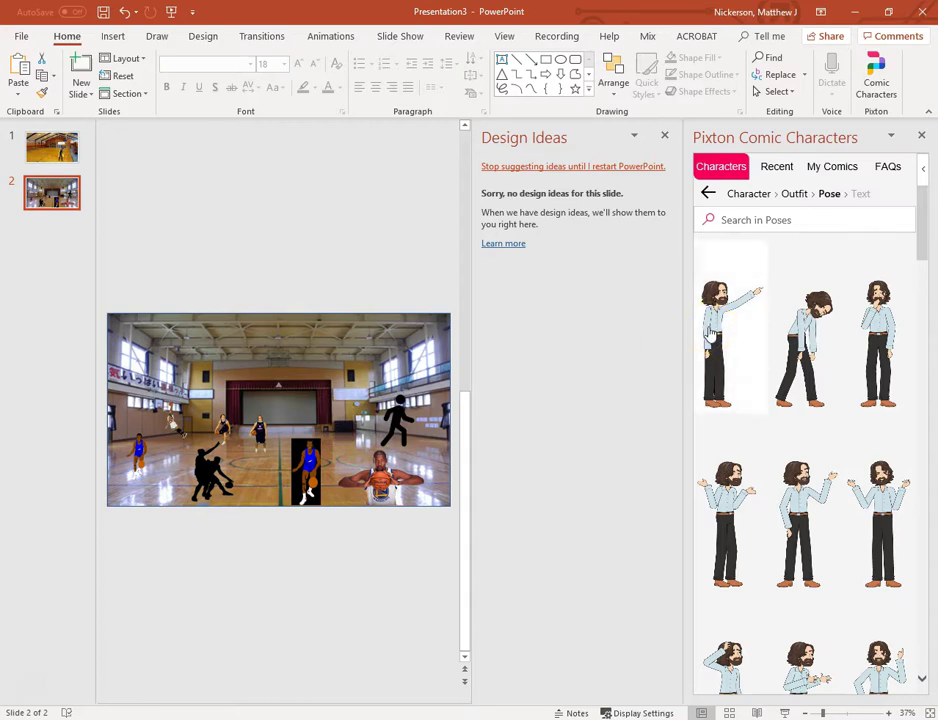
{"action": "scroll", "coordinate": [718, 397], "scroll_direction": "down", "scroll_amount": 1}
{"action": "scroll", "coordinate": [718, 397], "scroll_direction": "up", "scroll_amount": 1}
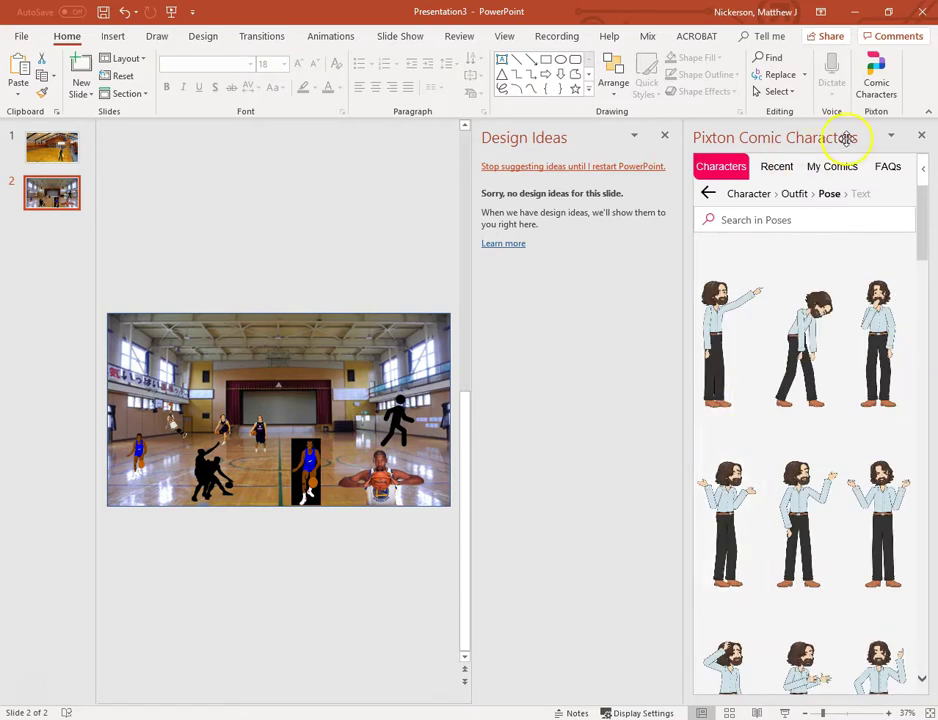
{"action": "left_click", "coordinate": [922, 137]}
{"action": "left_click", "coordinate": [918, 138]}
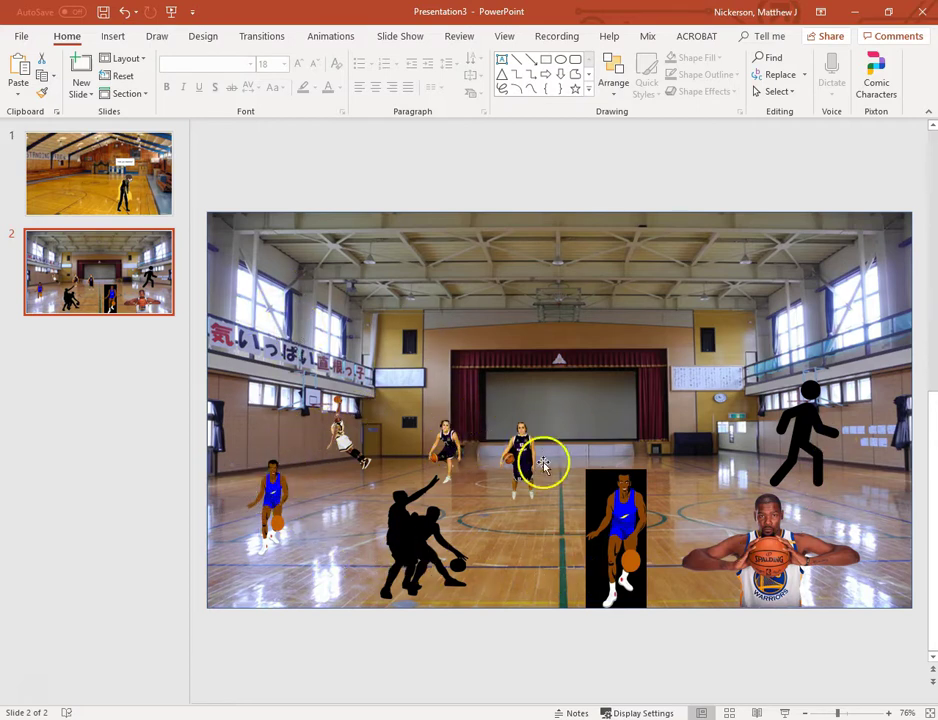
Step: Duplicate the second slide four times and return to the original
{"action": "right_click", "coordinate": [85, 268]}
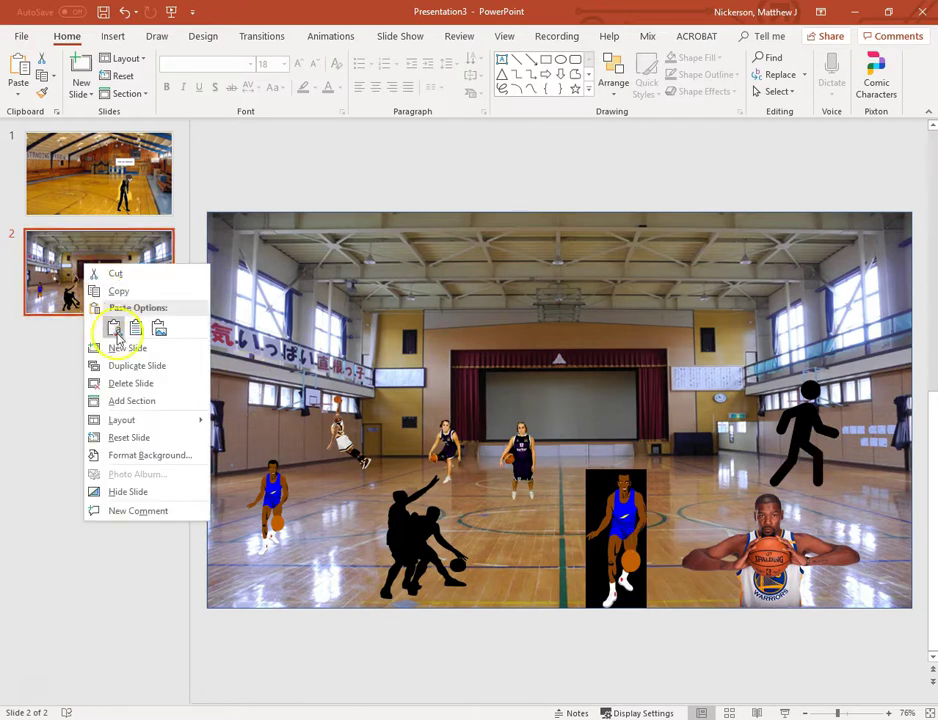
{"action": "left_click", "coordinate": [126, 364]}
{"action": "key", "text": "ctrl+d"}
{"action": "key", "text": "ctrl+d"}
{"action": "right_click", "coordinate": [134, 600]}
{"action": "left_click", "coordinate": [157, 389]}
{"action": "left_click", "coordinate": [100, 262]}
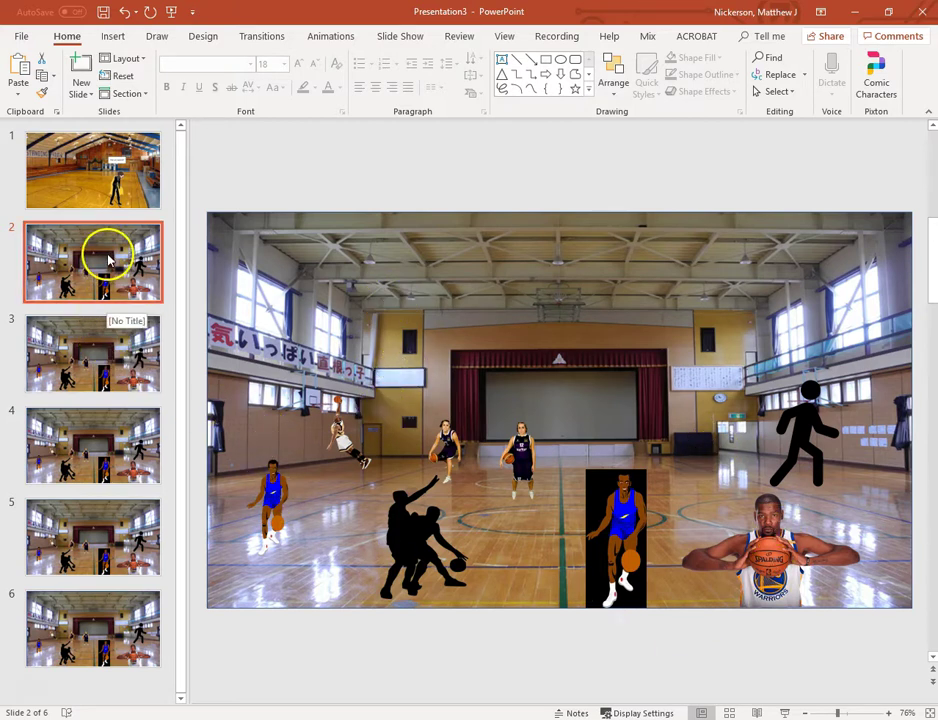
Step: On the third slide, delete the black silhouette pair, the dunking player and the Warriors player holding the ball
{"action": "left_click", "coordinate": [102, 332]}
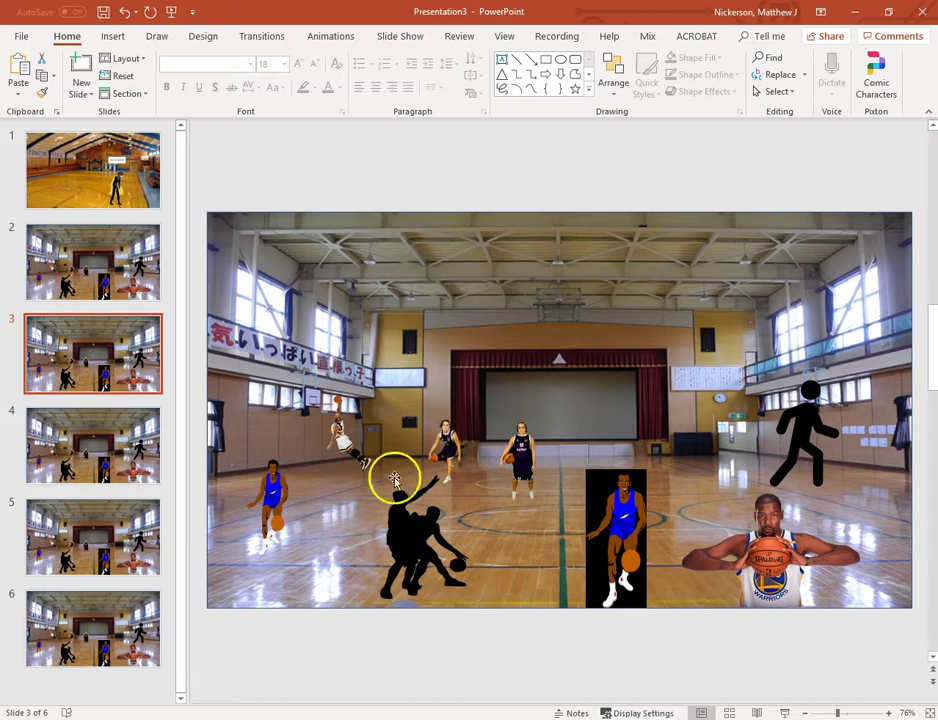
{"action": "left_click", "coordinate": [406, 524]}
{"action": "key", "text": "Delete"}
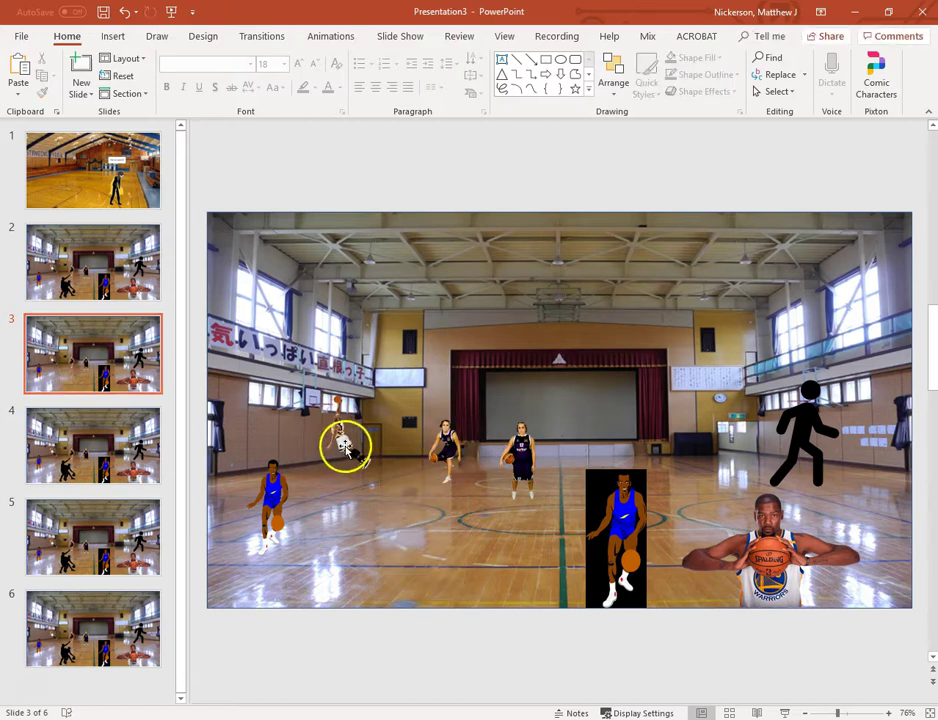
{"action": "left_click", "coordinate": [345, 447]}
{"action": "key", "text": "Delete"}
{"action": "left_click", "coordinate": [776, 524]}
{"action": "key", "text": "Delete"}
Step: On the fourth slide, delete the two small dark-jersey players in front of the stage
{"action": "key", "text": "Page_Down"}
{"action": "left_click", "coordinate": [519, 455]}
{"action": "key", "text": "Delete"}
{"action": "left_click", "coordinate": [448, 450]}
{"action": "key", "text": "Delete"}
{"action": "key", "text": "Page_Down"}
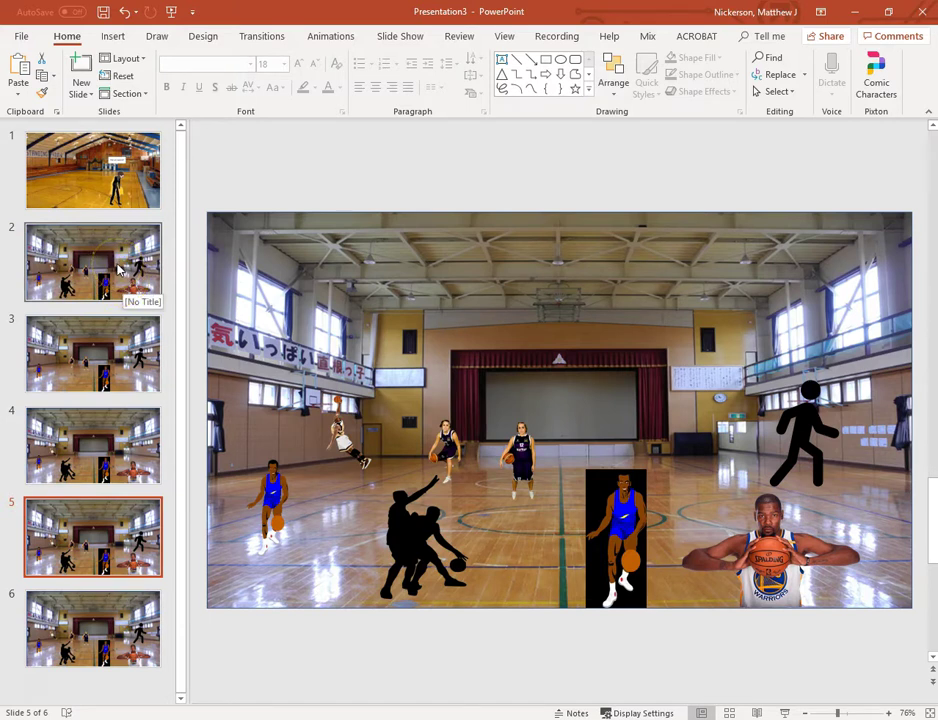
Step: On the second slide, draw an oval speech bubble callout about 1.39 by 2.72 inches above the small dark-jersey players
{"action": "left_click", "coordinate": [118, 268]}
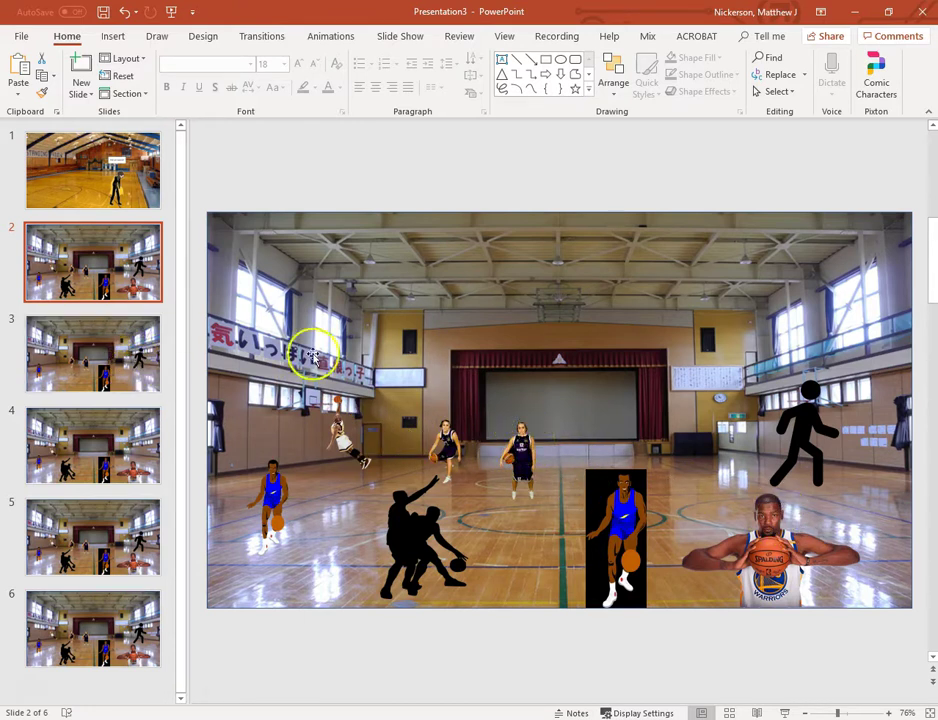
{"action": "left_click", "coordinate": [112, 38]}
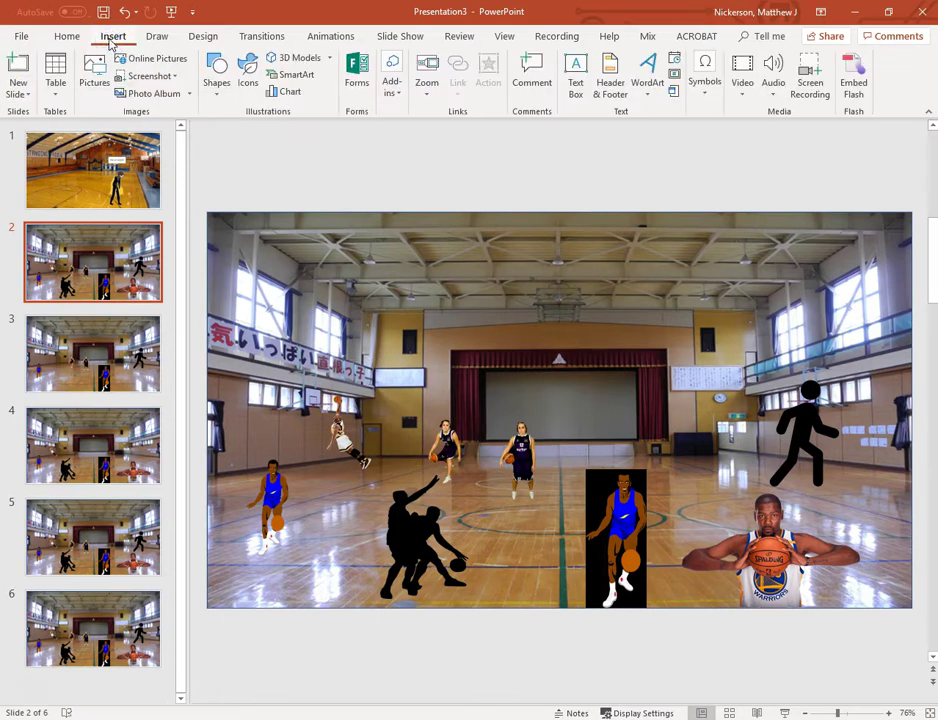
{"action": "left_click", "coordinate": [208, 78]}
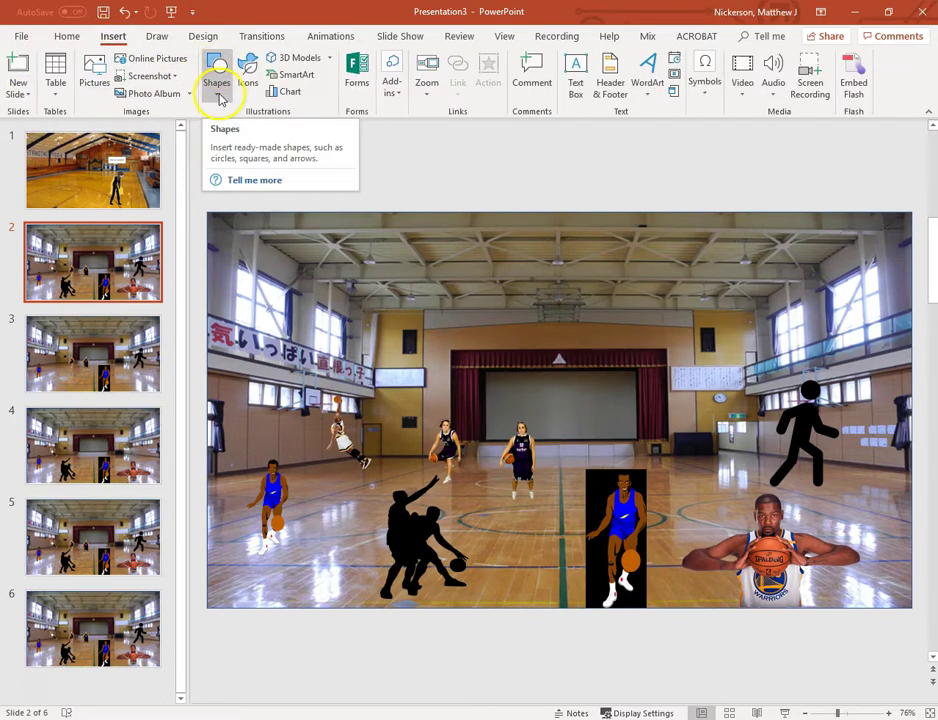
{"action": "left_click", "coordinate": [218, 96]}
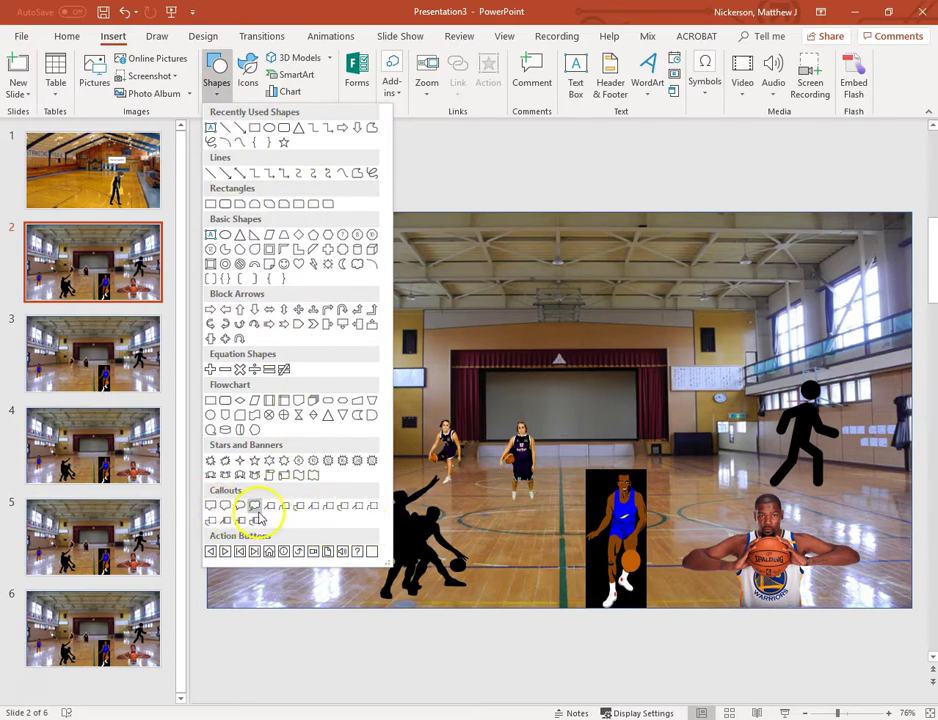
{"action": "left_click", "coordinate": [238, 510]}
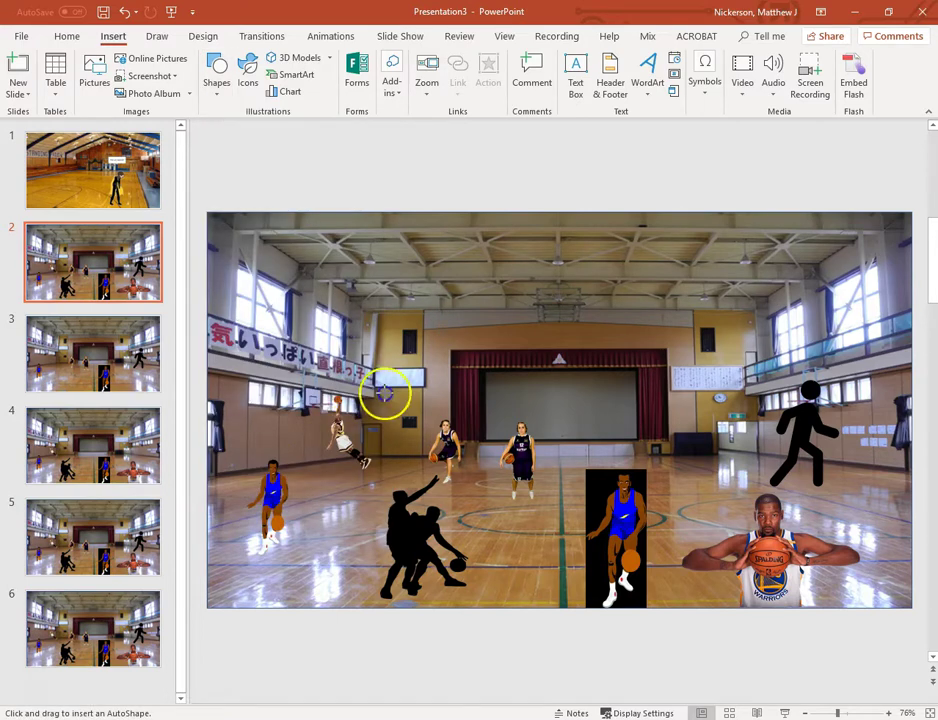
{"action": "left_click_drag", "start_coordinate": [358, 410], "coordinate": [503, 336]}
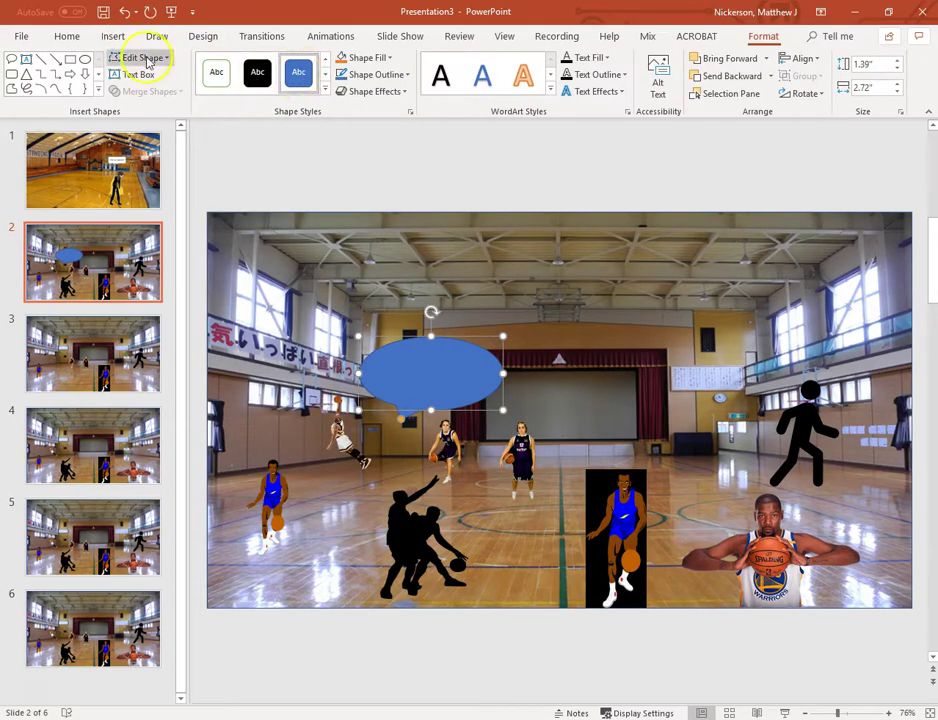
Step: Draw a cloud thought bubble callout about 2.25 by 2.72 inches above the clipart player on the black background
{"action": "left_click", "coordinate": [115, 37]}
{"action": "left_click", "coordinate": [216, 78]}
{"action": "left_click", "coordinate": [254, 513]}
{"action": "left_click_drag", "start_coordinate": [585, 455], "coordinate": [730, 336]}
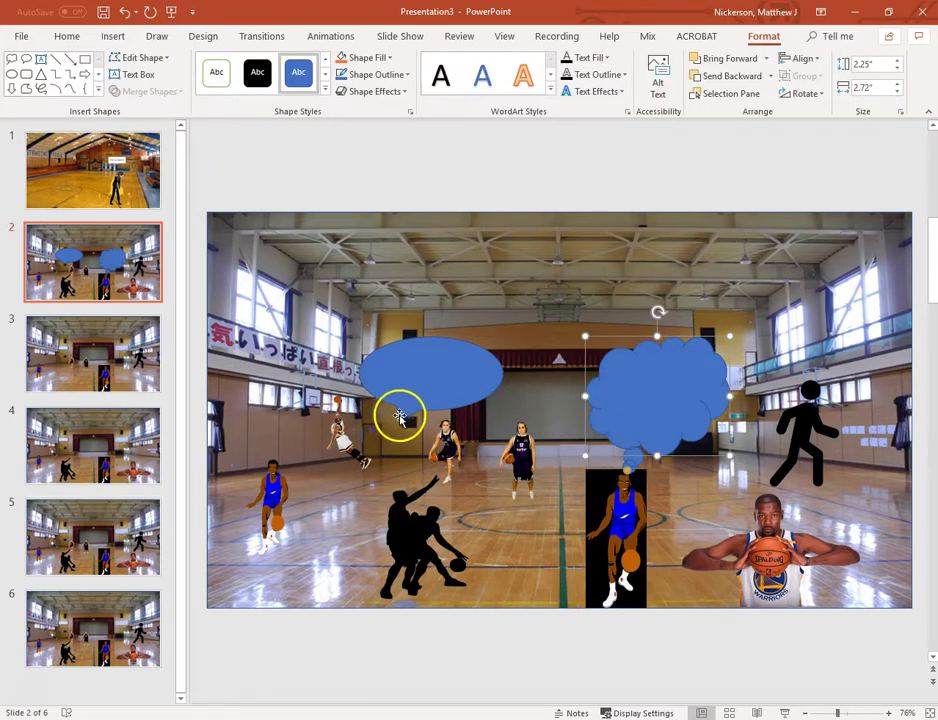
Step: Fill the oval speech bubble with yellow
{"action": "left_click", "coordinate": [445, 361]}
{"action": "left_click", "coordinate": [370, 57]}
{"action": "left_click", "coordinate": [378, 172]}
Step: Set the fill transparency of the cloud thought bubble to 50%
{"action": "left_click", "coordinate": [630, 388]}
{"action": "left_click", "coordinate": [394, 60]}
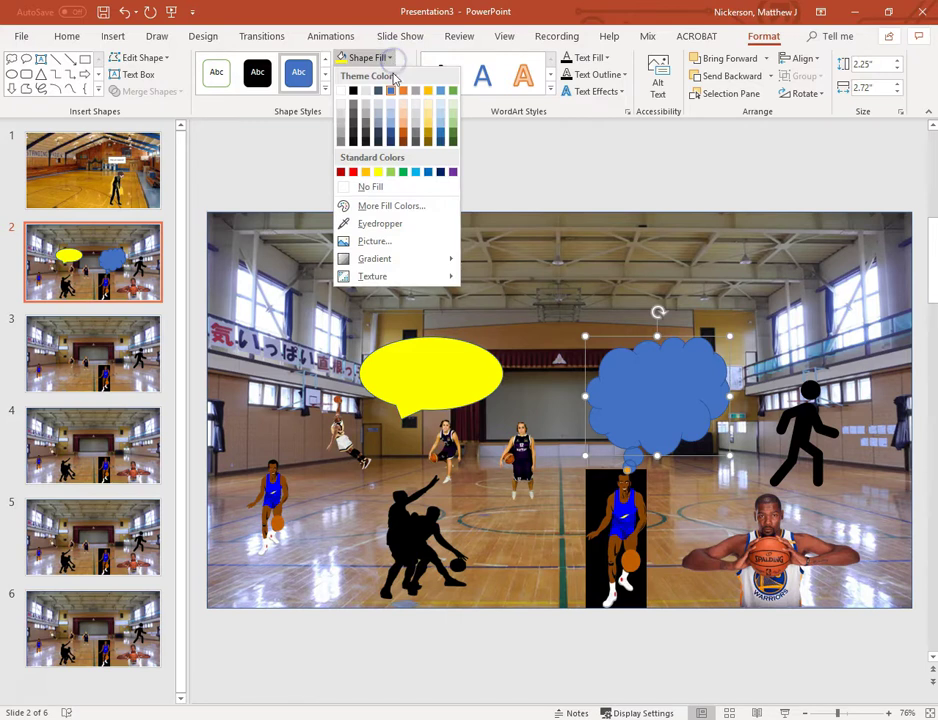
{"action": "right_click", "coordinate": [648, 396]}
{"action": "left_click", "coordinate": [691, 362]}
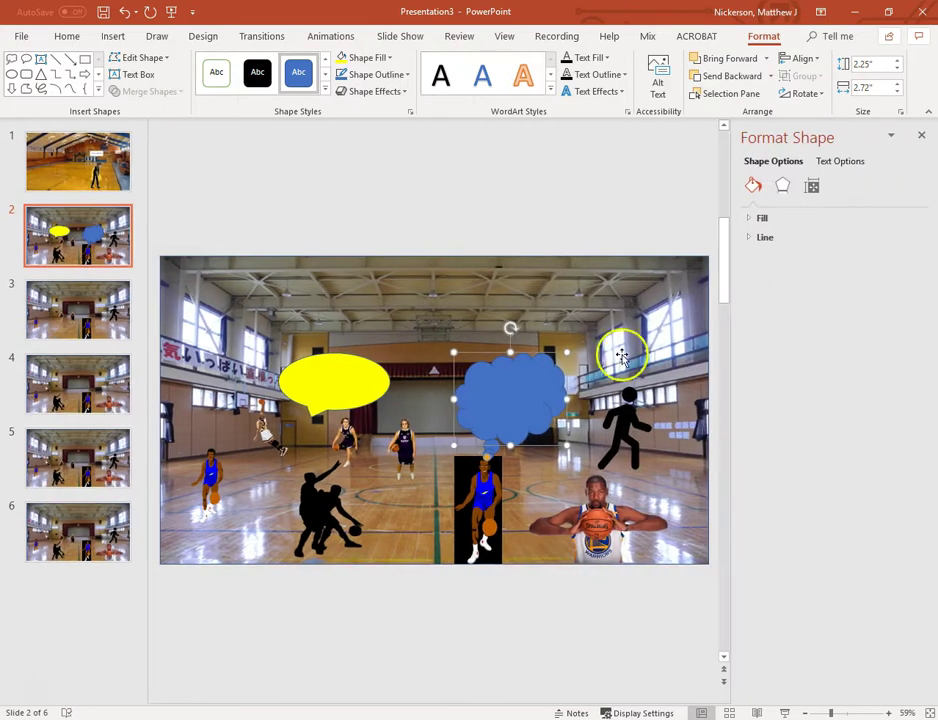
{"action": "left_click", "coordinate": [758, 218]}
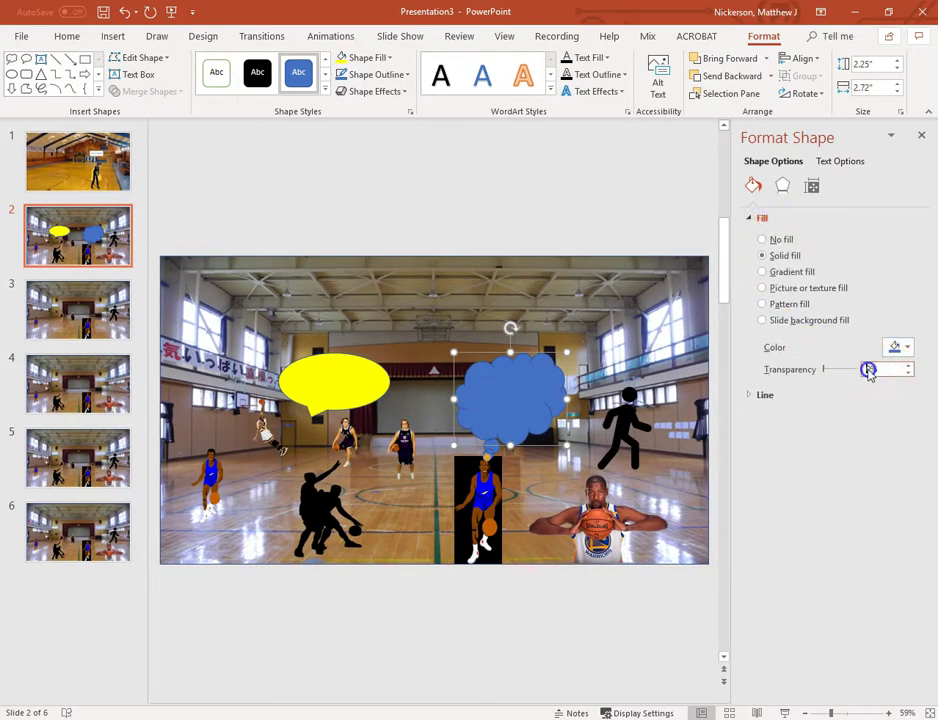
{"action": "type", "text": "300"}
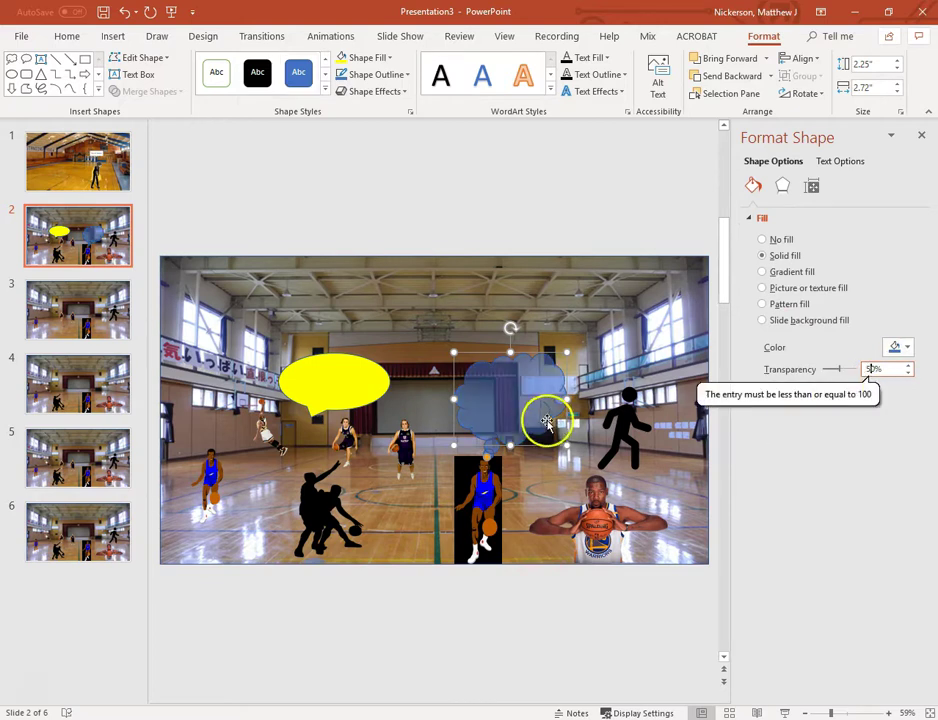
Step: Move the cloud up and right with the text "Thoughts", and enter "Words" in the oval speech bubble
{"action": "left_click_drag", "start_coordinate": [543, 420], "coordinate": [549, 352]}
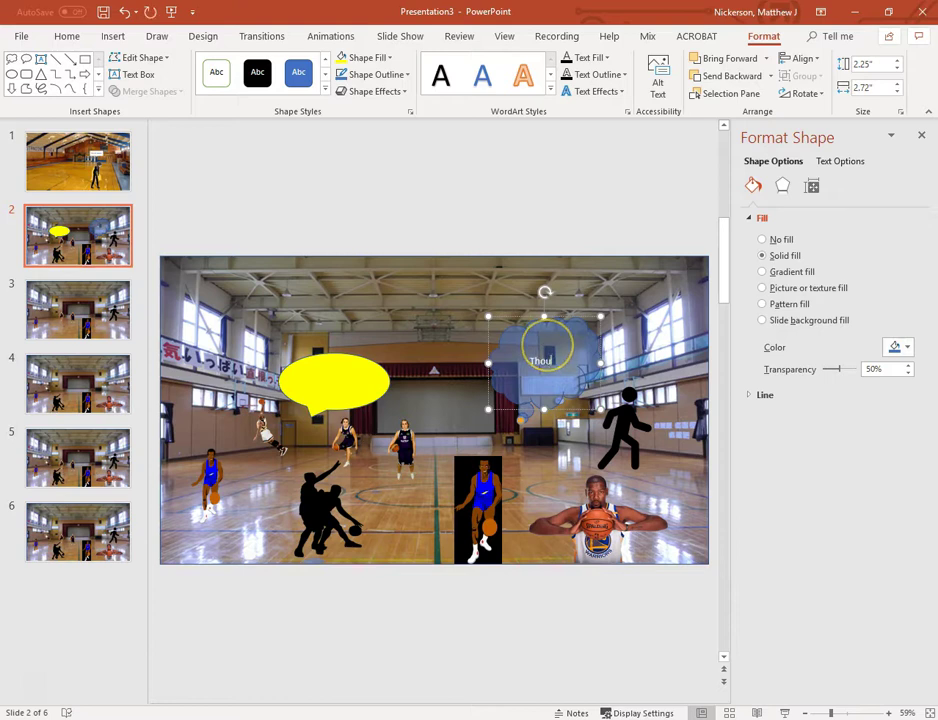
{"action": "left_click", "coordinate": [307, 380]}
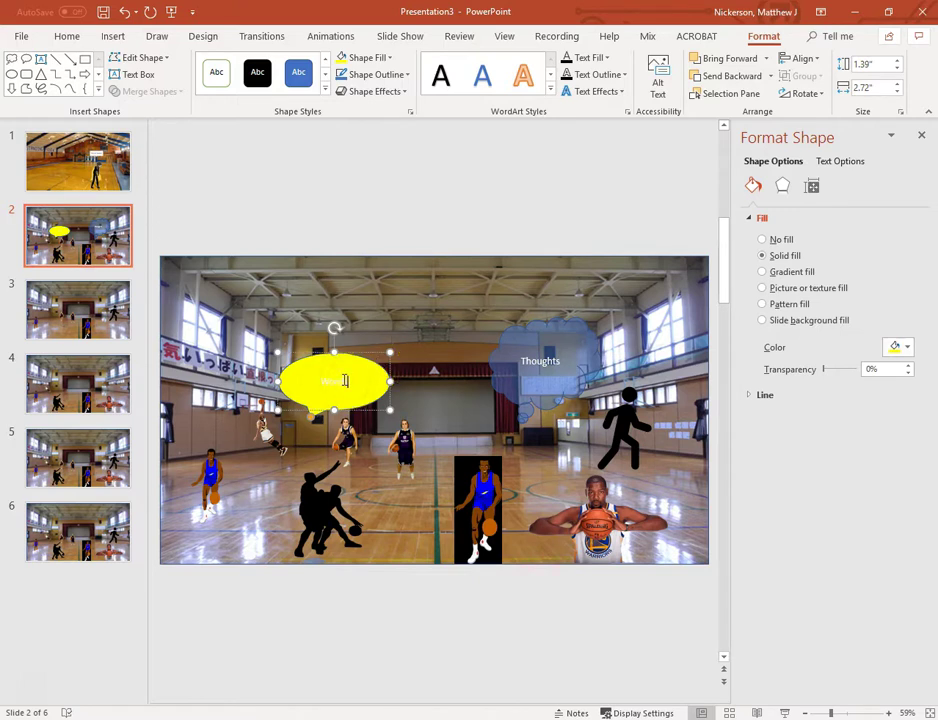
Step: Fill the oval speech bubble with black and color its text yellow
{"action": "left_click_drag", "start_coordinate": [321, 382], "coordinate": [350, 382]}
{"action": "left_click", "coordinate": [389, 57]}
{"action": "left_click", "coordinate": [356, 90]}
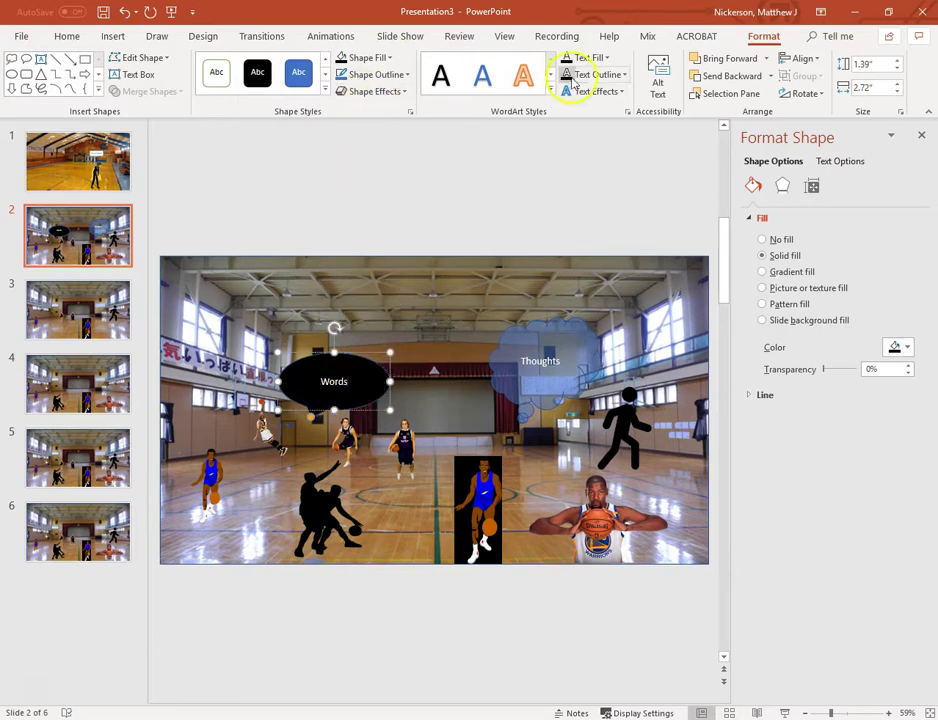
{"action": "left_click", "coordinate": [603, 58]}
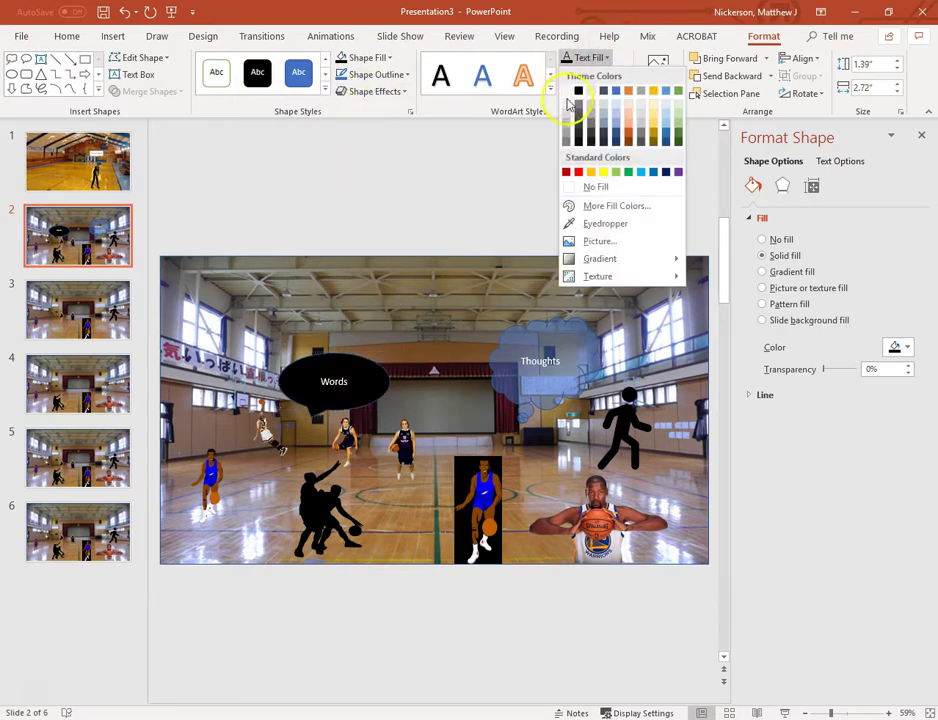
{"action": "left_click", "coordinate": [603, 172]}
{"action": "double_click", "coordinate": [322, 383]}
{"action": "left_click", "coordinate": [603, 58]}
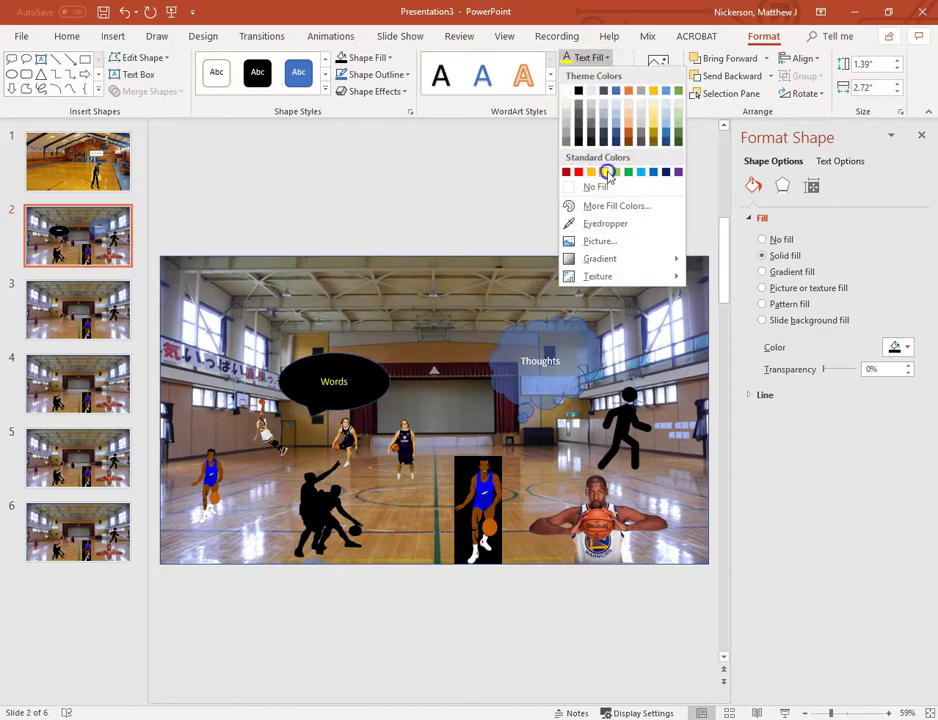
{"action": "left_click", "coordinate": [607, 172]}
Step: Move the speech bubble in front of the stage screen, shrink it and point its tail at the standing dark-jersey player
{"action": "left_click", "coordinate": [366, 392]}
{"action": "left_click_drag", "start_coordinate": [331, 403], "coordinate": [446, 373]}
{"action": "left_click_drag", "start_coordinate": [364, 337], "coordinate": [399, 354]}
{"action": "left_click_drag", "start_coordinate": [440, 404], "coordinate": [433, 433]}
Step: Move the thought bubble further right and aim its trailing circles at the Warriors player's head
{"action": "left_click", "coordinate": [523, 383]}
{"action": "left_click_drag", "start_coordinate": [534, 383], "coordinate": [565, 412]}
{"action": "left_click", "coordinate": [570, 425]}
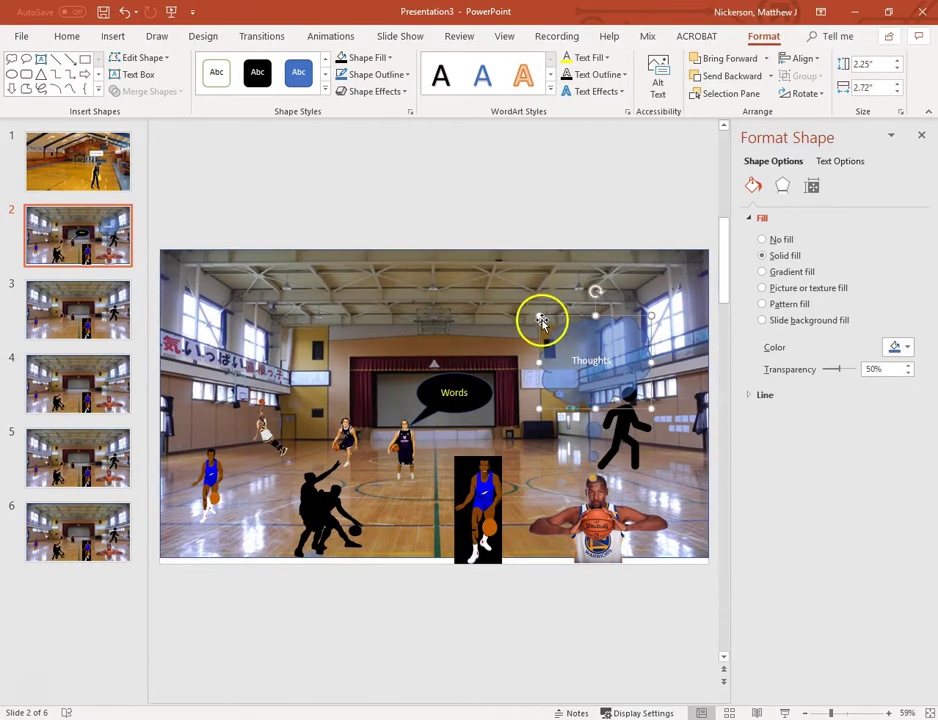
{"action": "left_click", "coordinate": [570, 331]}
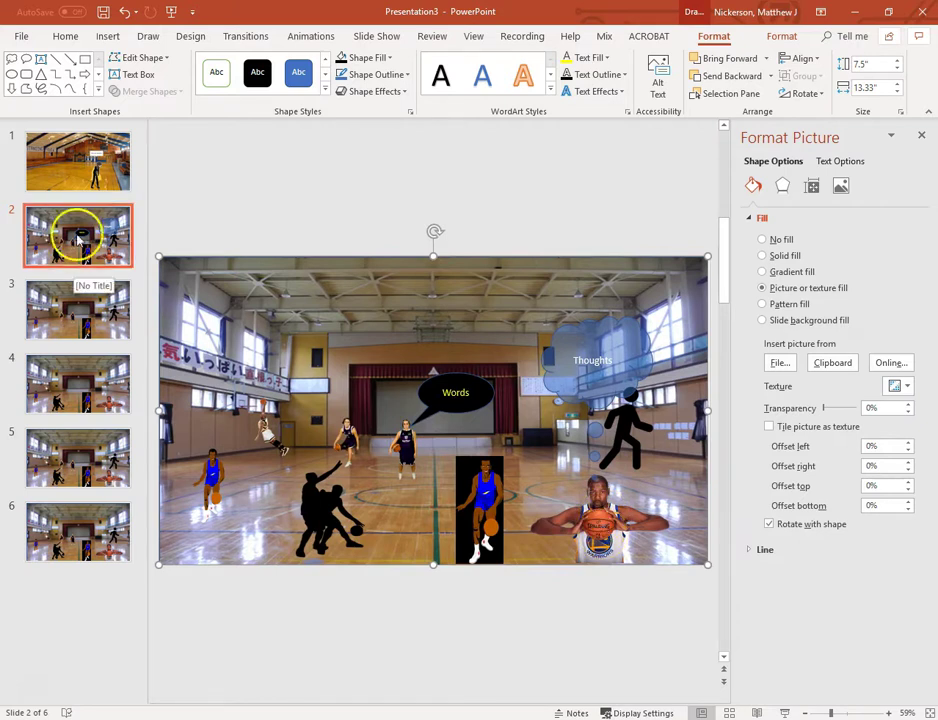
Step: Go through slides 2 to 6 in order to compare the scenes
{"action": "left_click", "coordinate": [77, 225]}
{"action": "left_click", "coordinate": [78, 310]}
{"action": "left_click", "coordinate": [77, 378]}
{"action": "left_click", "coordinate": [77, 457]}
{"action": "left_click", "coordinate": [75, 528]}
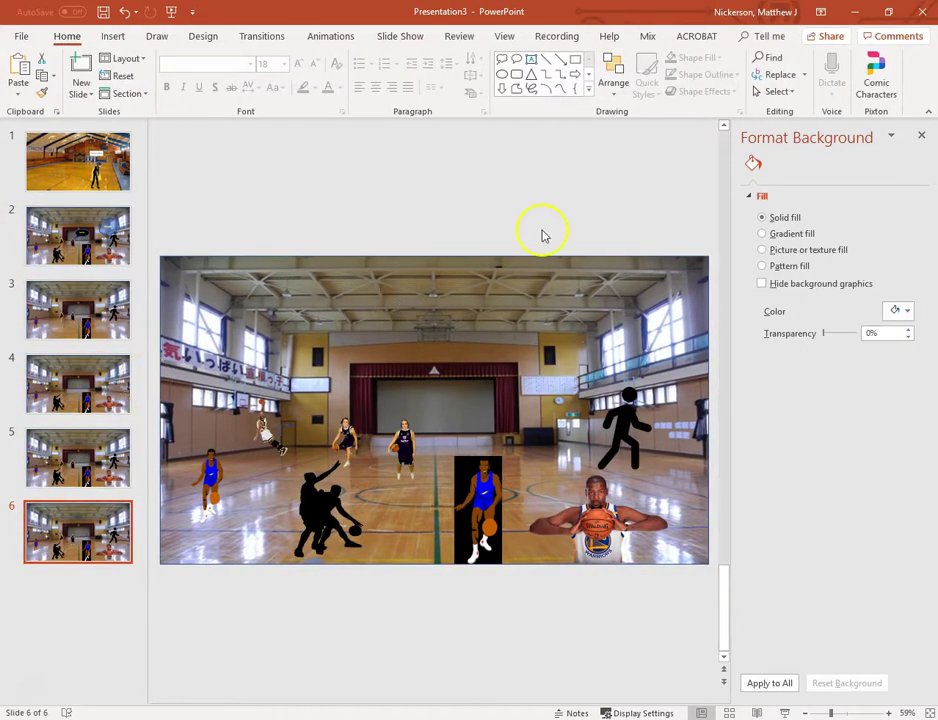
Step: Close the background formatting options and set up gym pics.pptx to print as 4 Slides Horizontal handouts in landscape orientation
{"action": "left_click", "coordinate": [920, 137]}
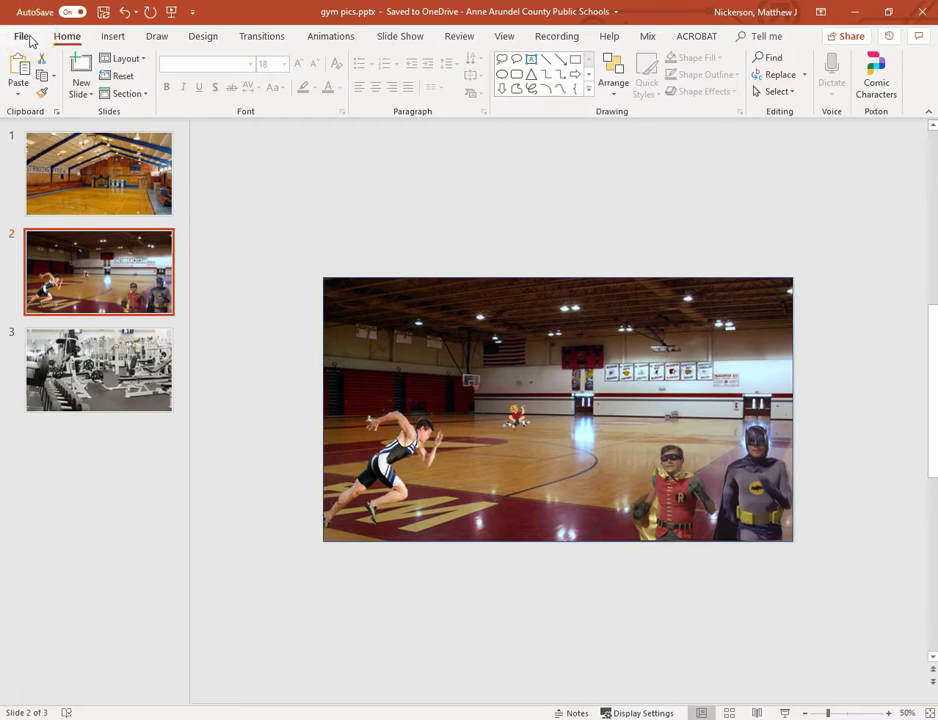
{"action": "left_click", "coordinate": [25, 37]}
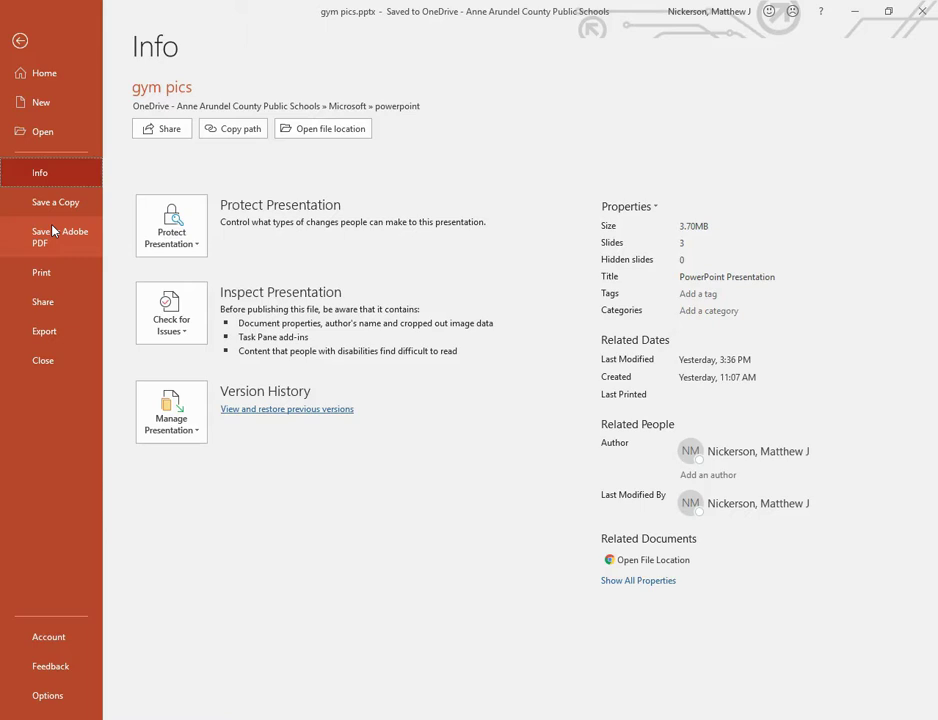
{"action": "left_click", "coordinate": [55, 268]}
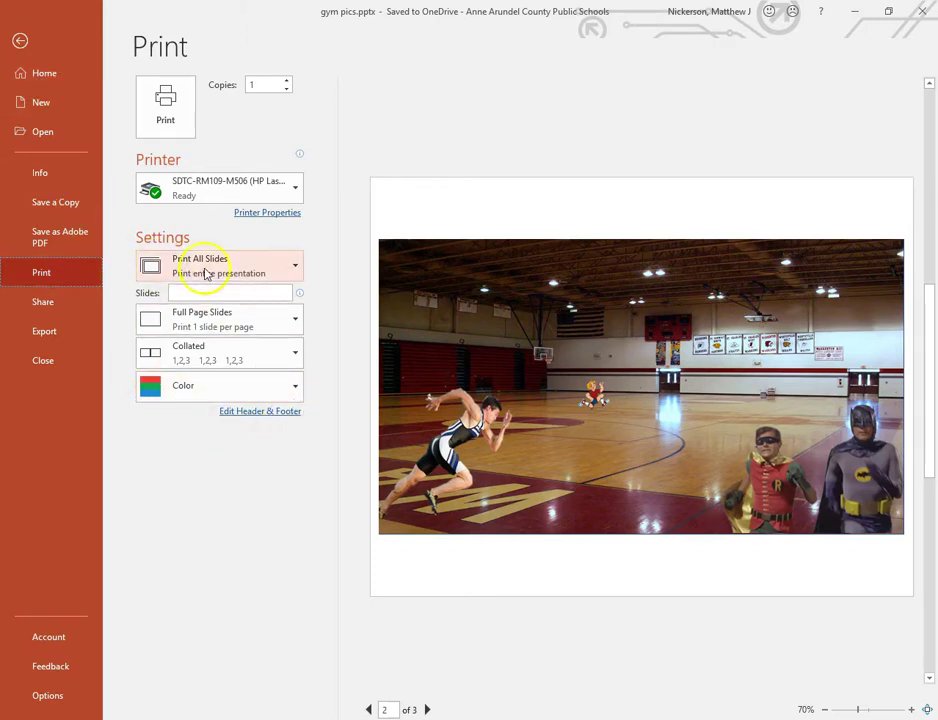
{"action": "left_click", "coordinate": [295, 321]}
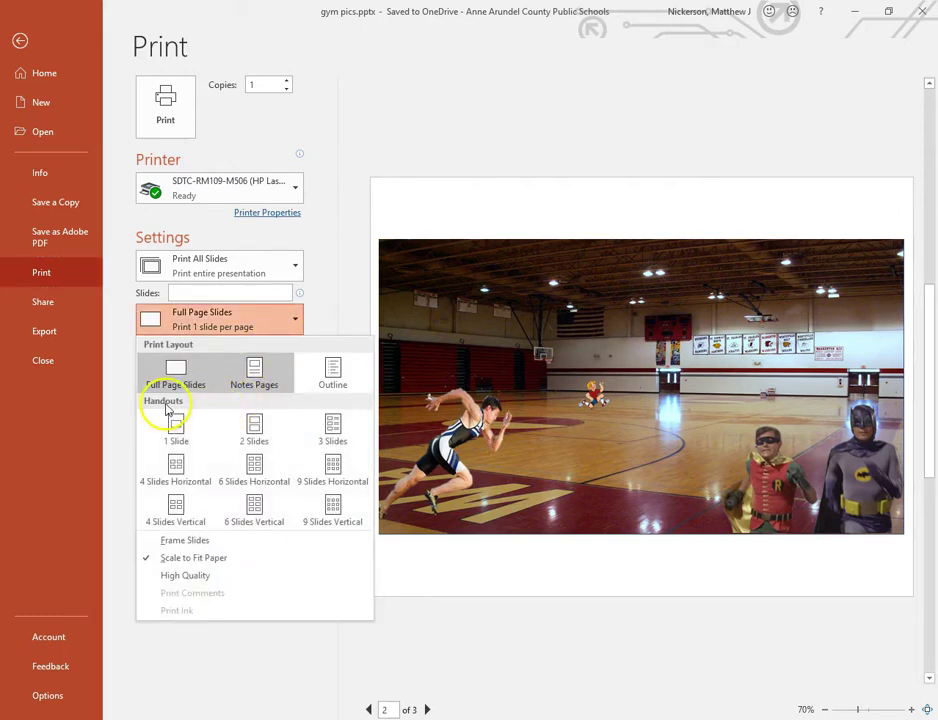
{"action": "left_click", "coordinate": [176, 475]}
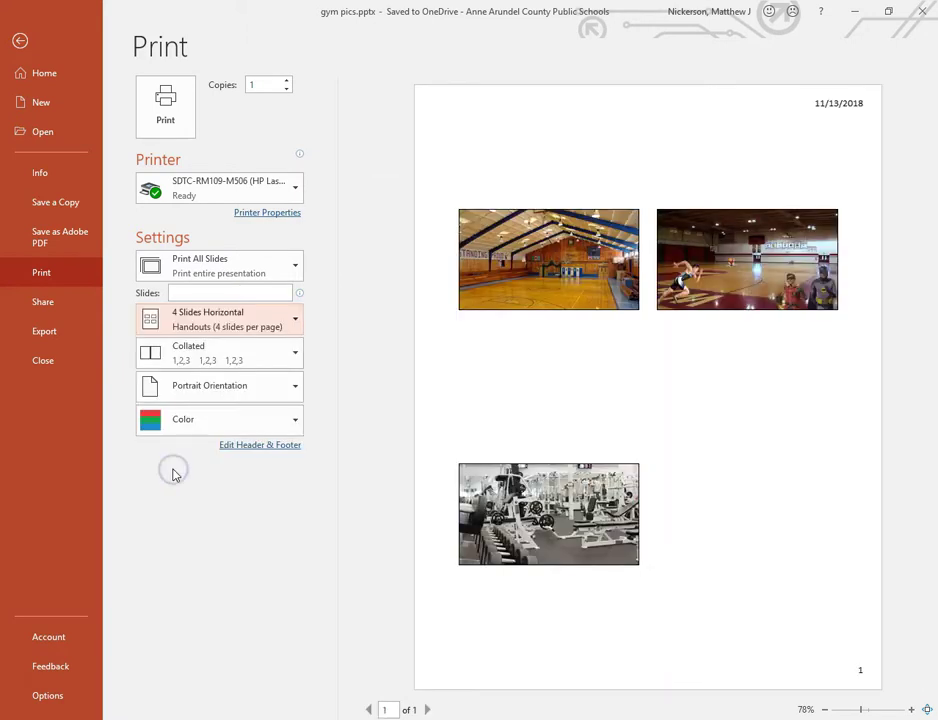
{"action": "left_click", "coordinate": [255, 393]}
{"action": "left_click", "coordinate": [220, 452]}
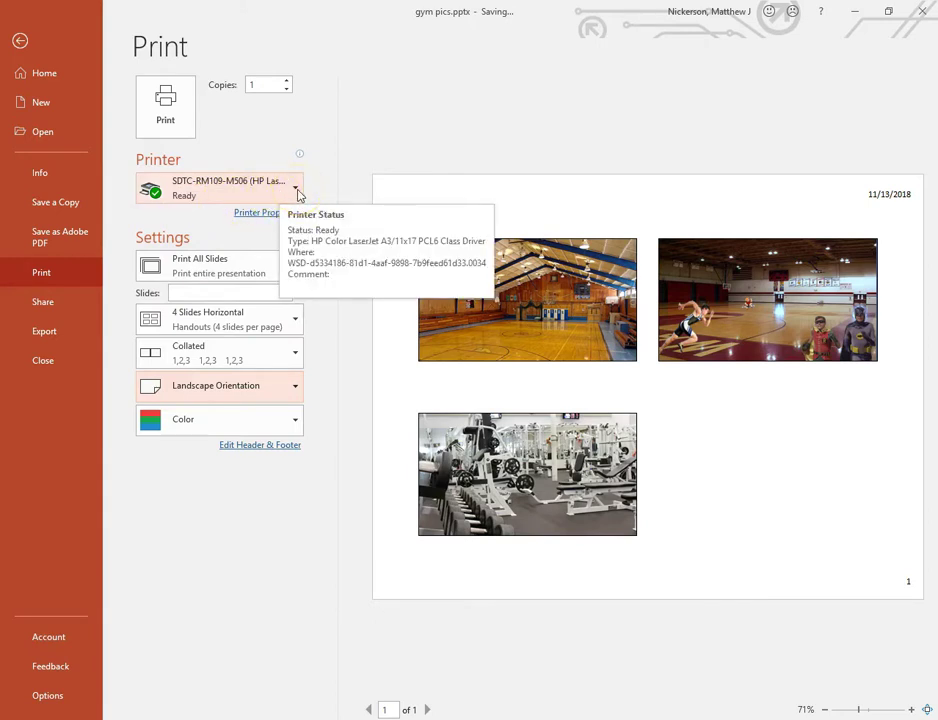
Step: Try to print the handout through the Adobe PDF printer as gym pics.pdf, cancelling the save
{"action": "left_click", "coordinate": [296, 190]}
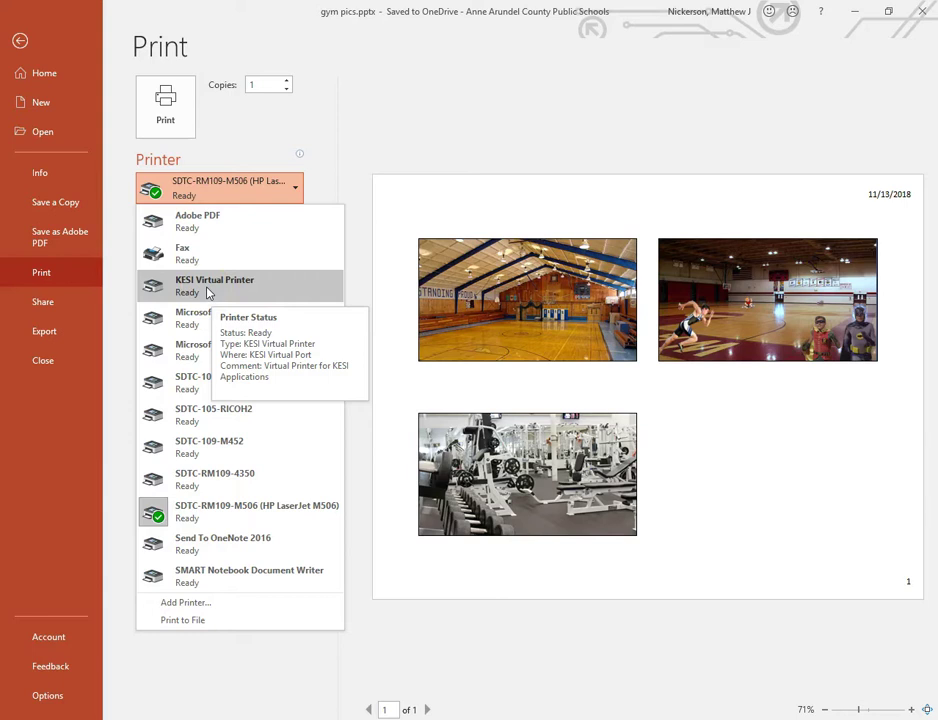
{"action": "left_click", "coordinate": [205, 228]}
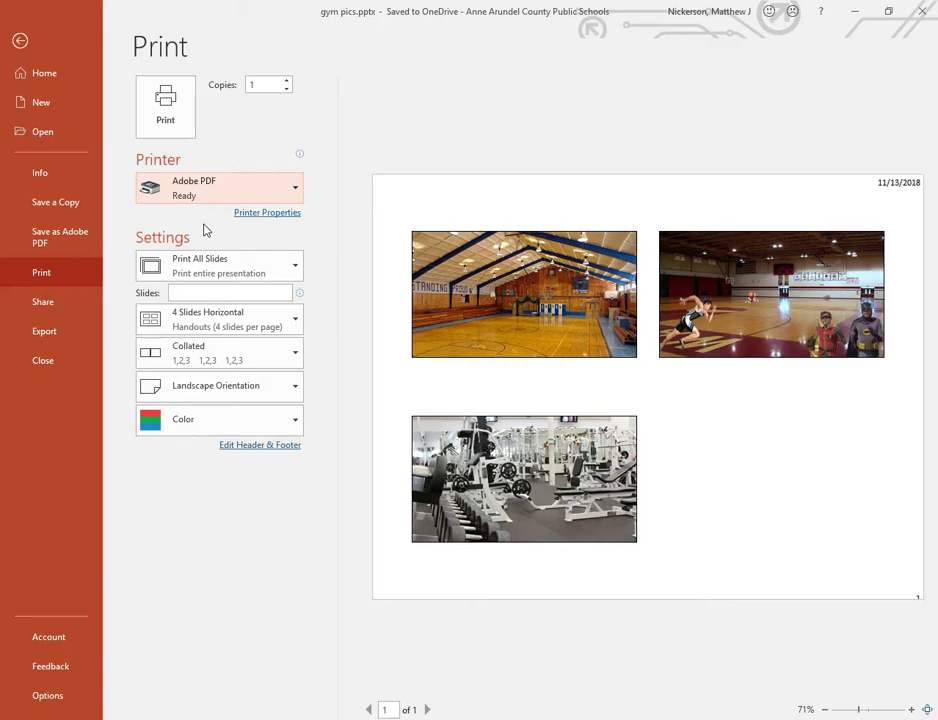
{"action": "left_click", "coordinate": [183, 128]}
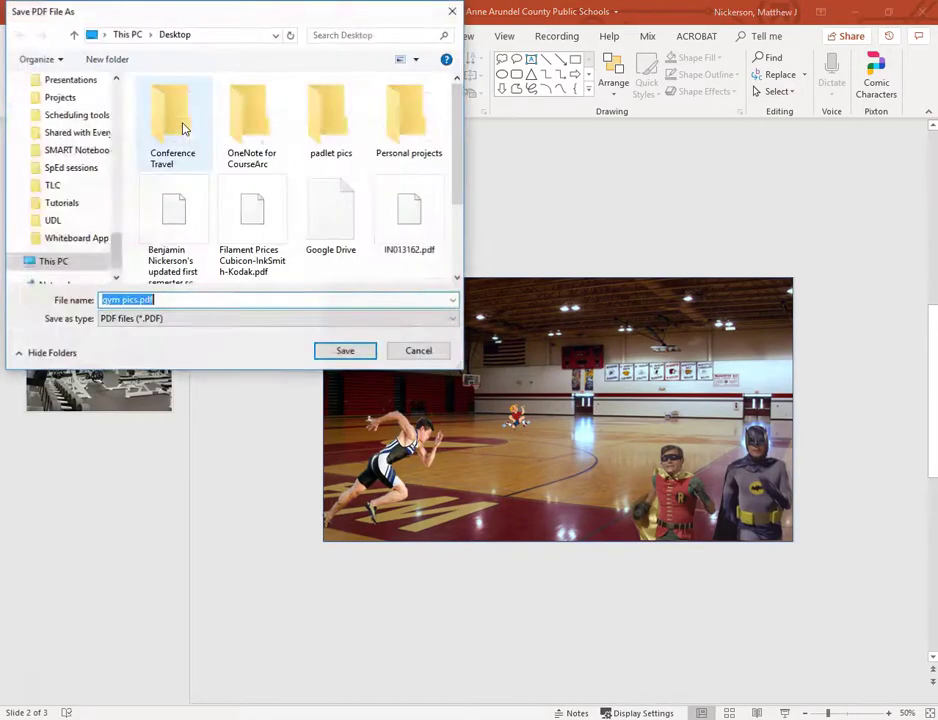
{"action": "left_click", "coordinate": [227, 302]}
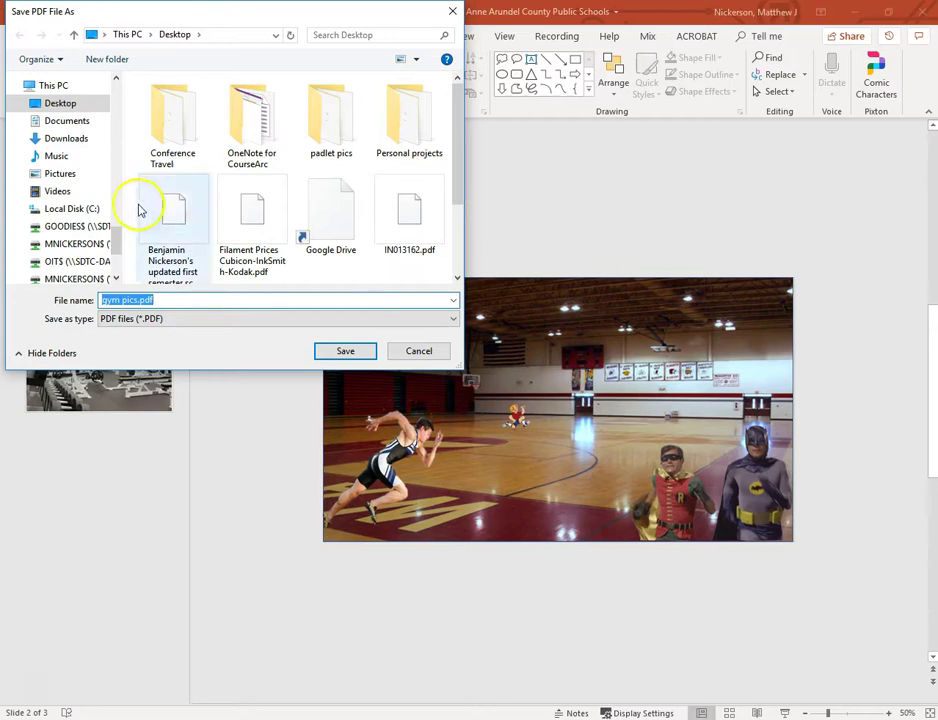
{"action": "left_click", "coordinate": [418, 360]}
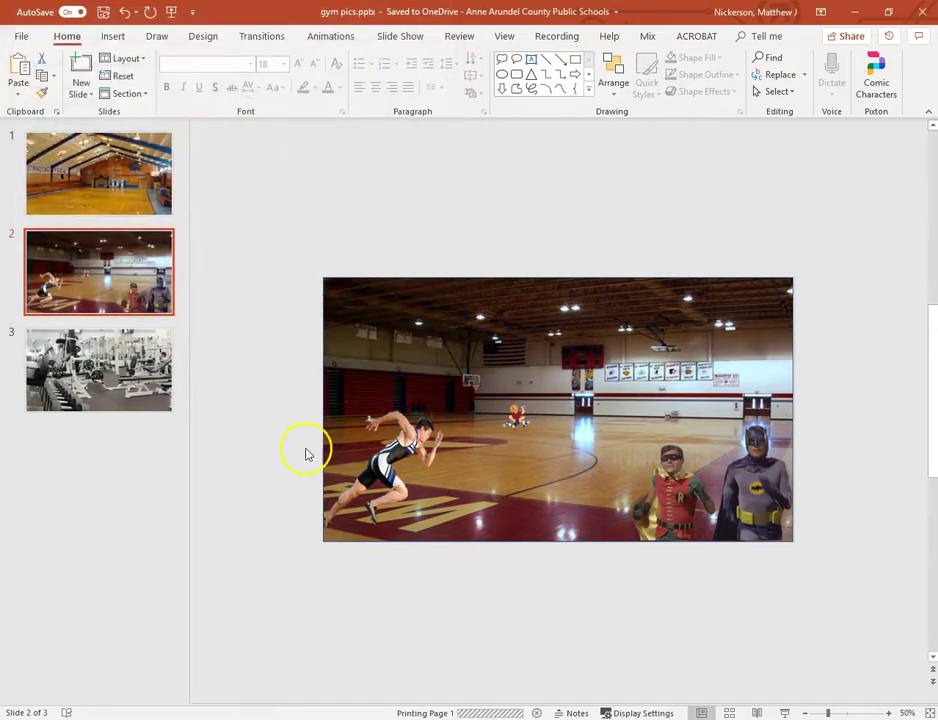